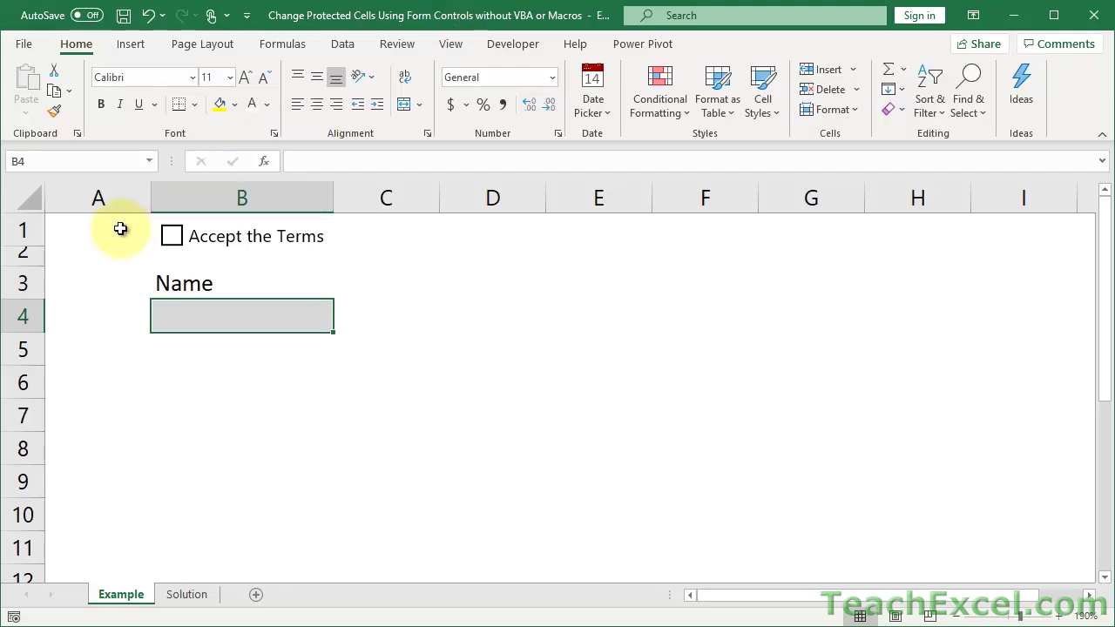
- Toggle the Accept the Terms check box on and off to test its effect on the Name field
click(171, 237)
click(171, 237)
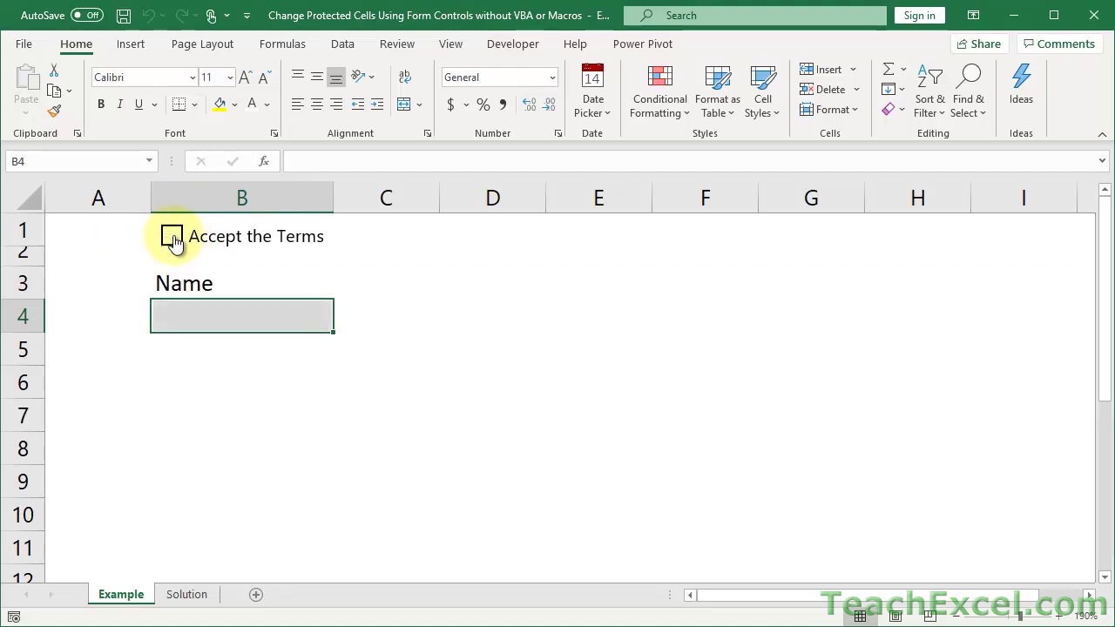
click(171, 236)
click(172, 237)
- Set the font color of cell A1 to Automatic and tick the Accept the Terms check box
click(99, 229)
click(268, 106)
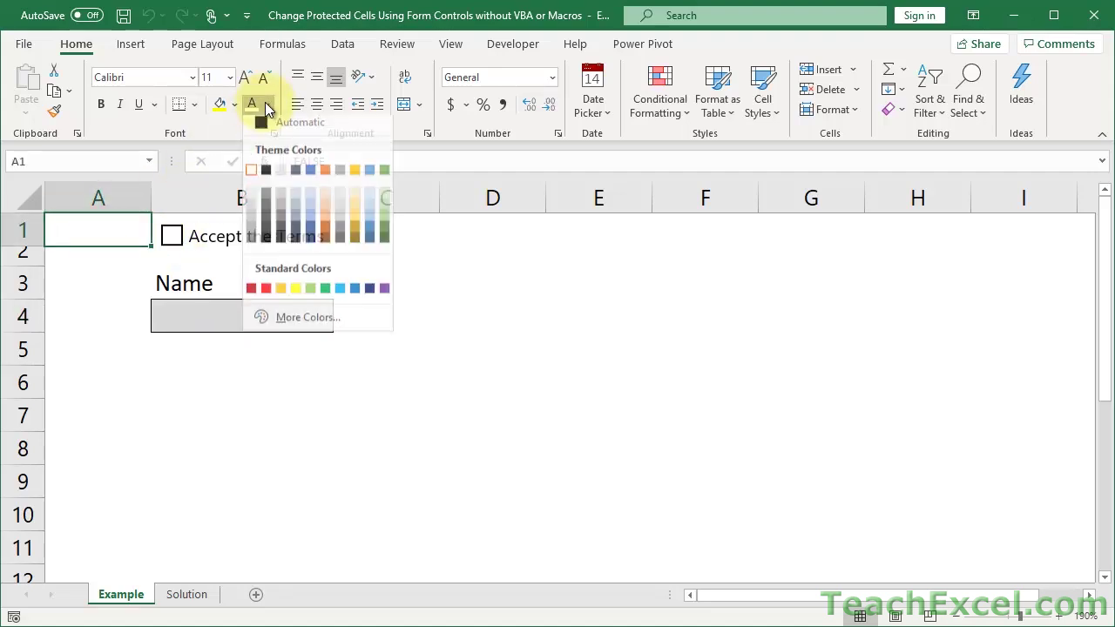
click(275, 122)
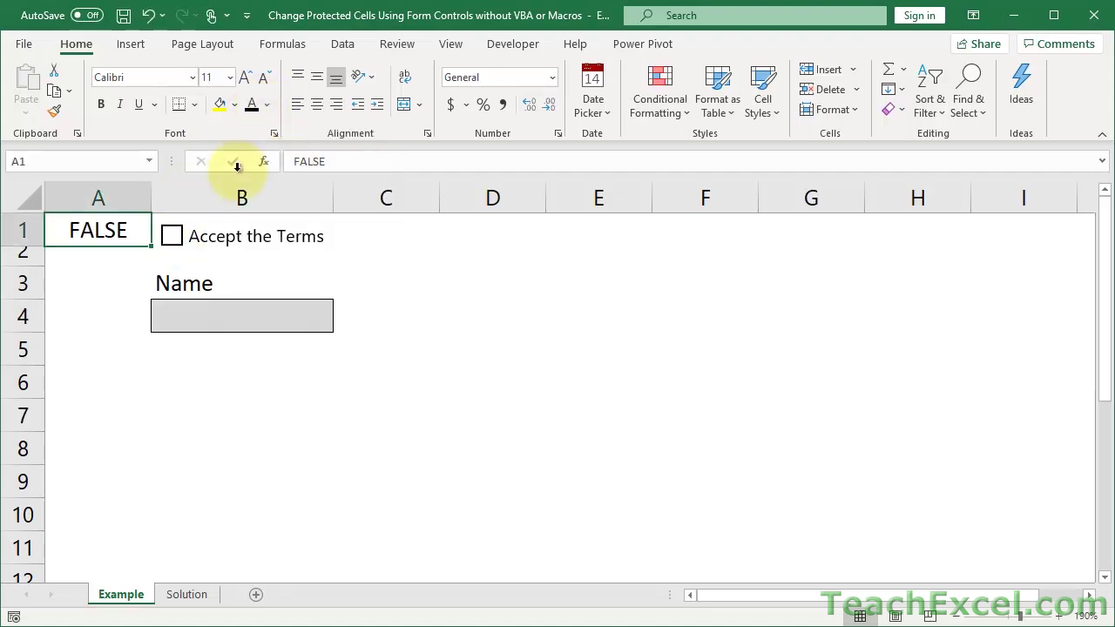
click(171, 237)
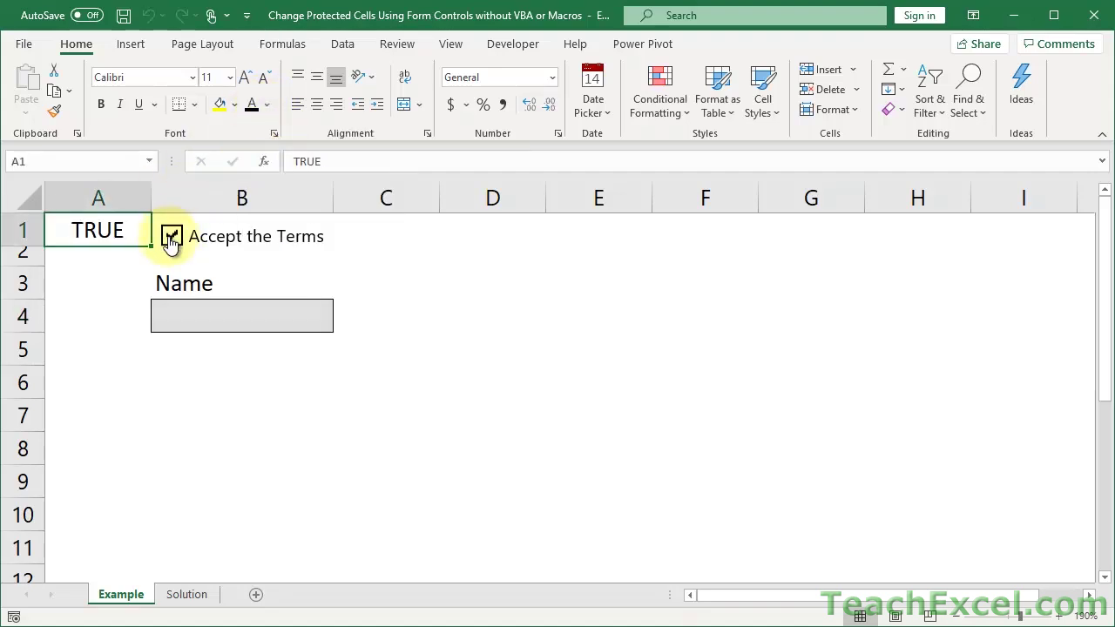
- Protect the Example sheet with the default permissions and no password
click(389, 50)
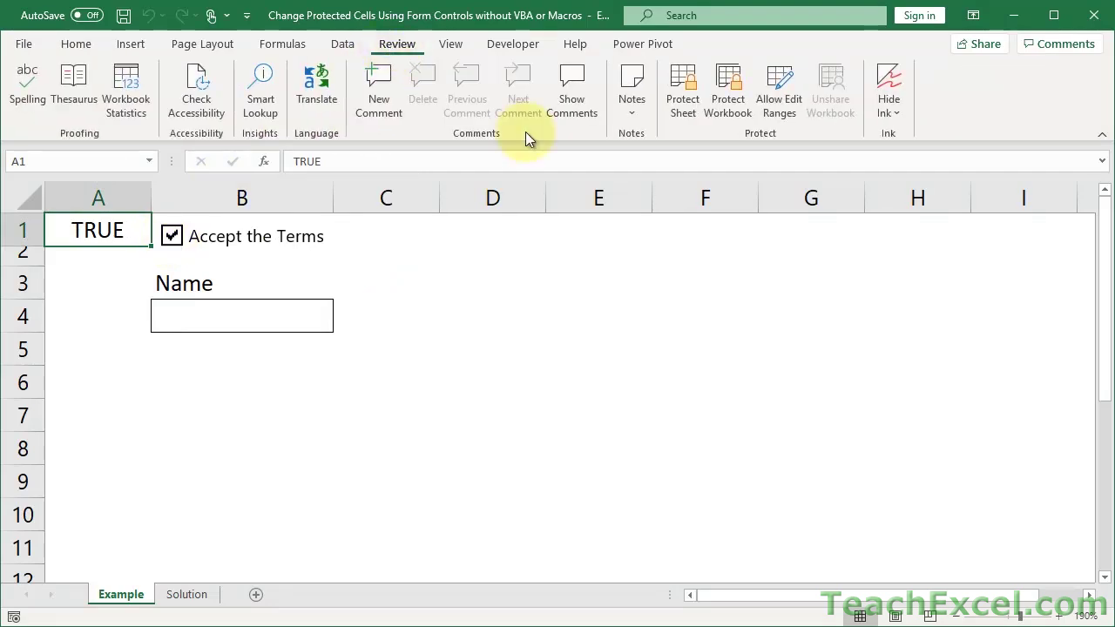
click(677, 110)
click(350, 392)
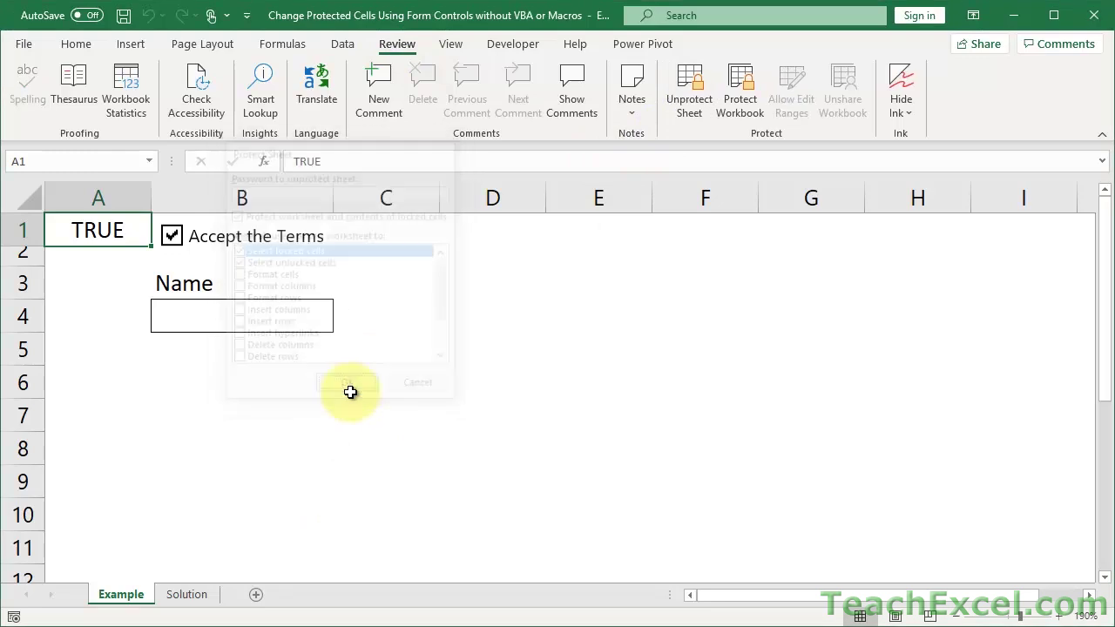
- Try to clear the Accept the Terms check box on the protected sheet and dismiss the warning
click(172, 237)
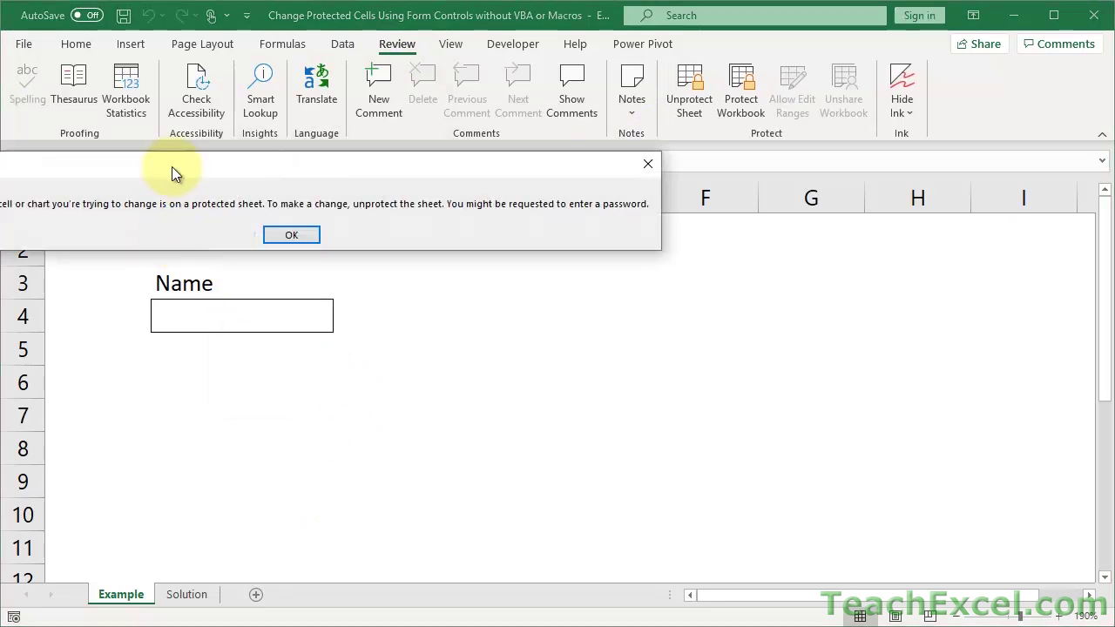
drag(171, 164, 271, 212)
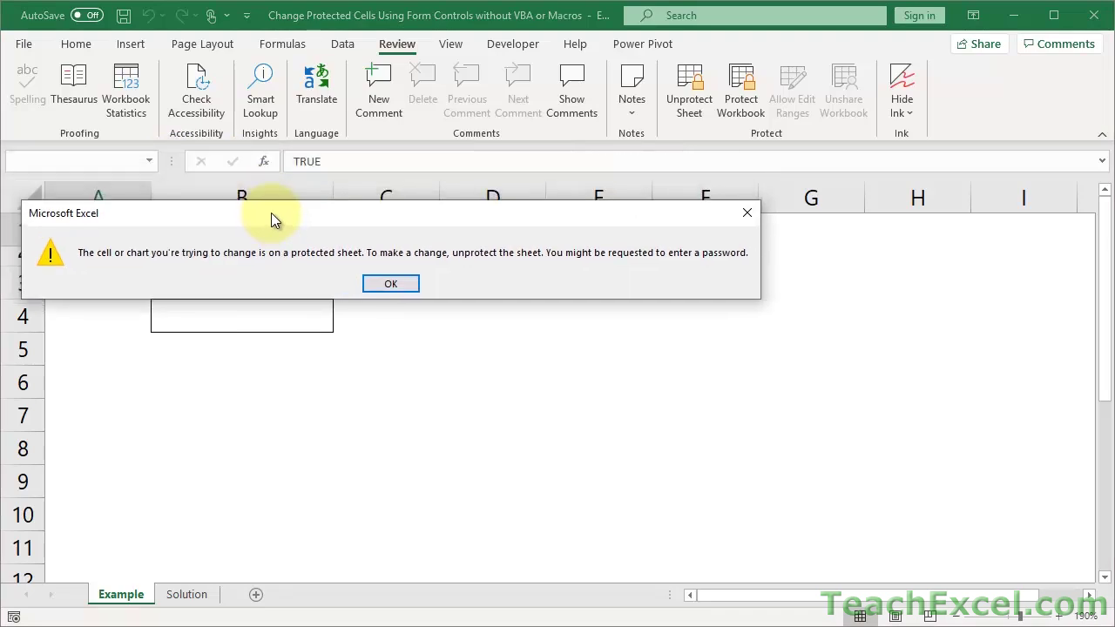
click(384, 285)
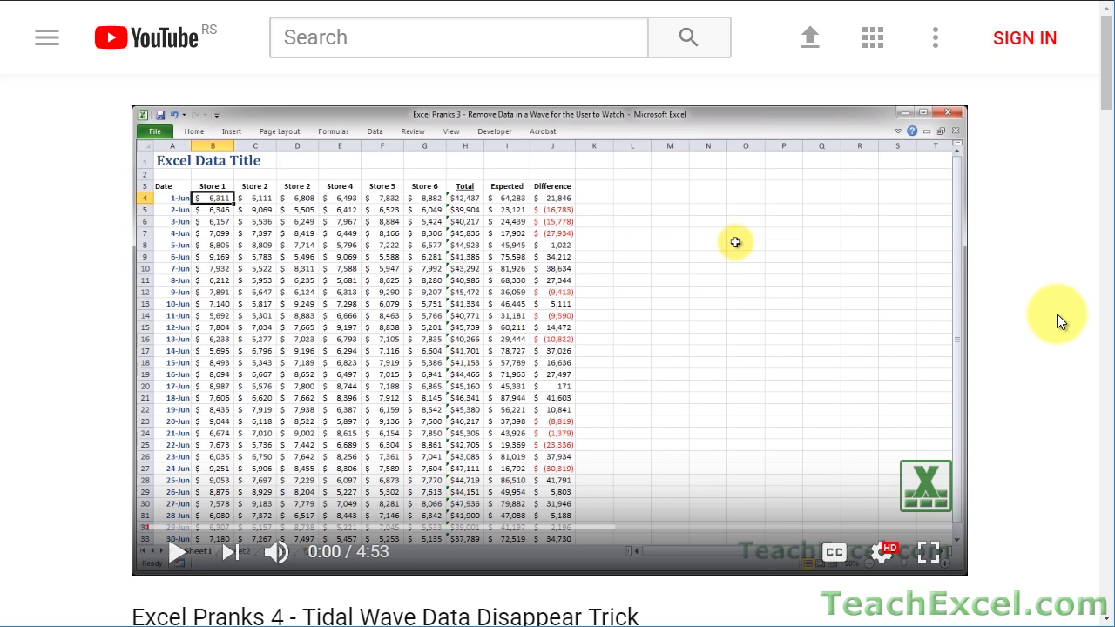
- On the YouTube video page, like the Excel Pranks 4 video and subscribe to TeachExcel with notifications turned on
scroll(1056, 314, down, 5)
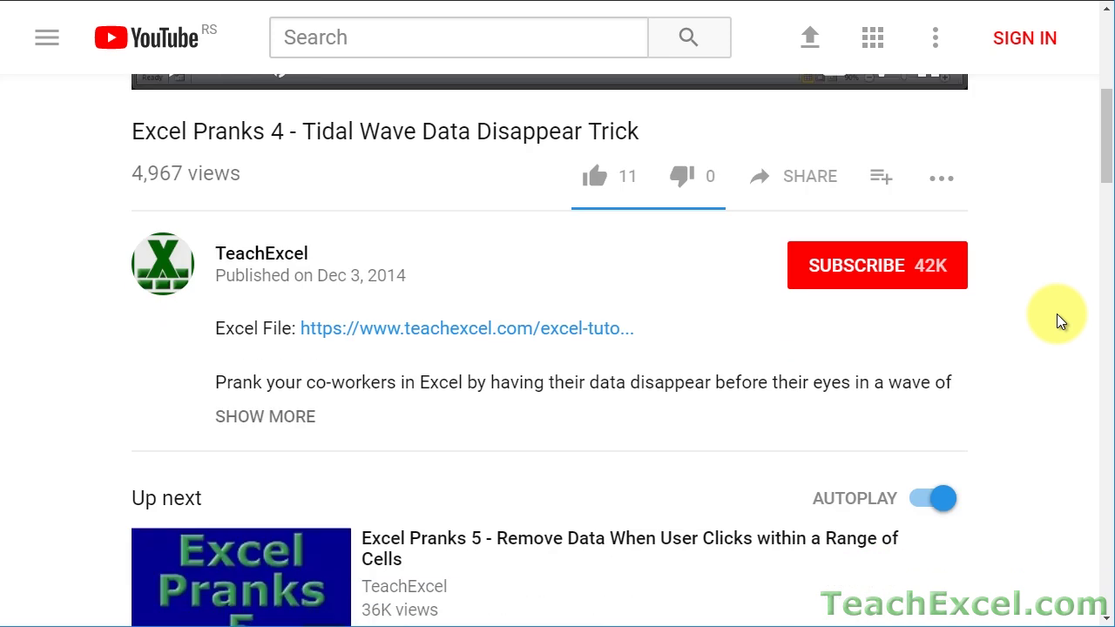
click(394, 340)
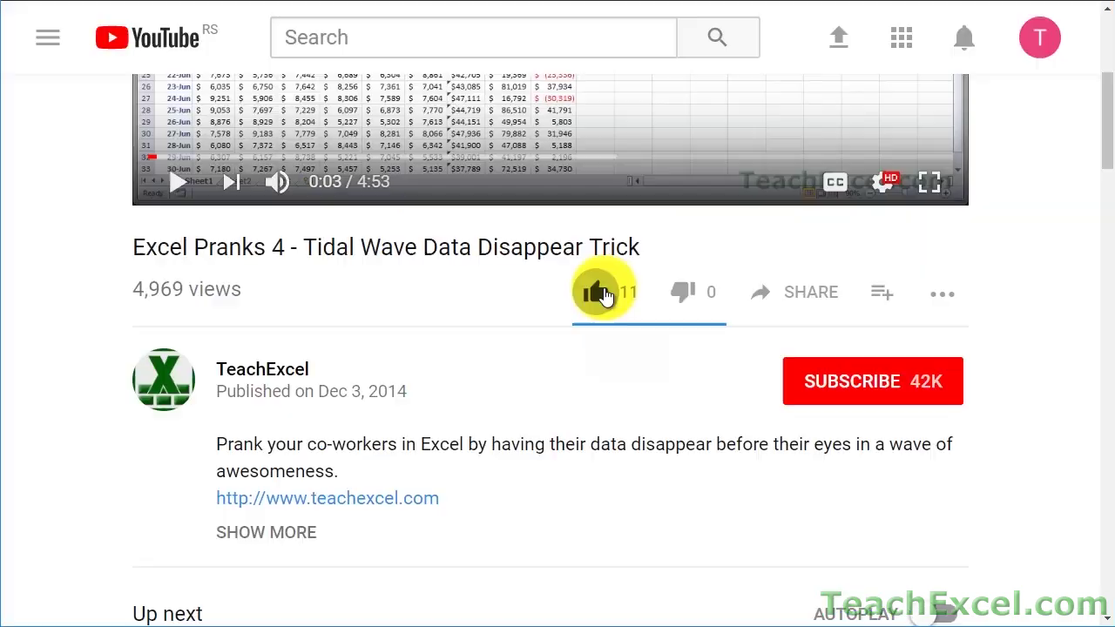
click(597, 290)
click(816, 381)
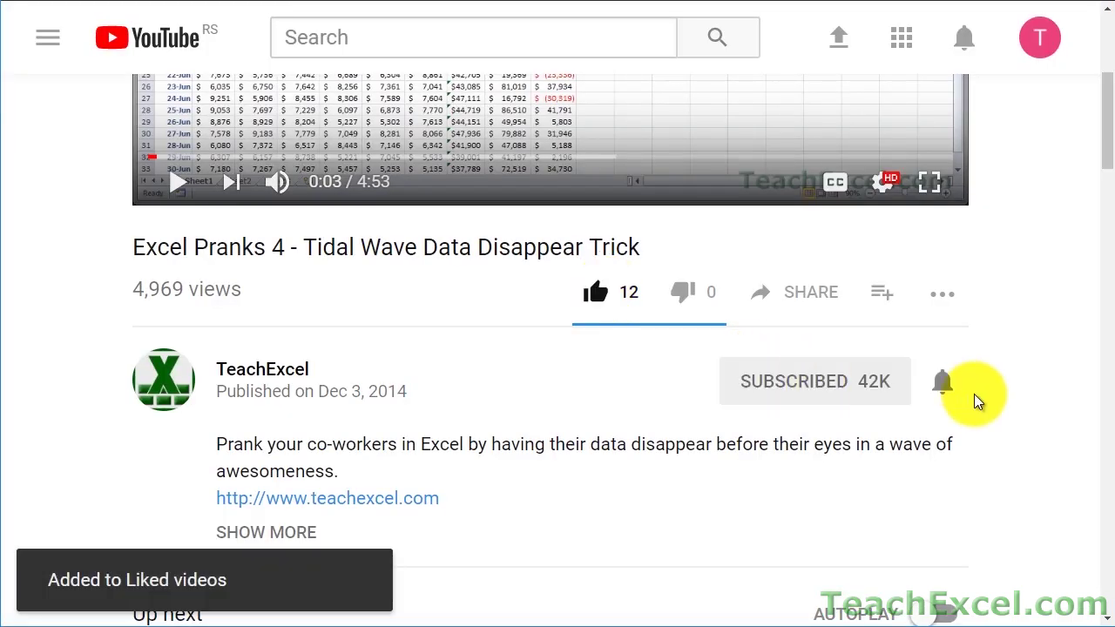
click(943, 383)
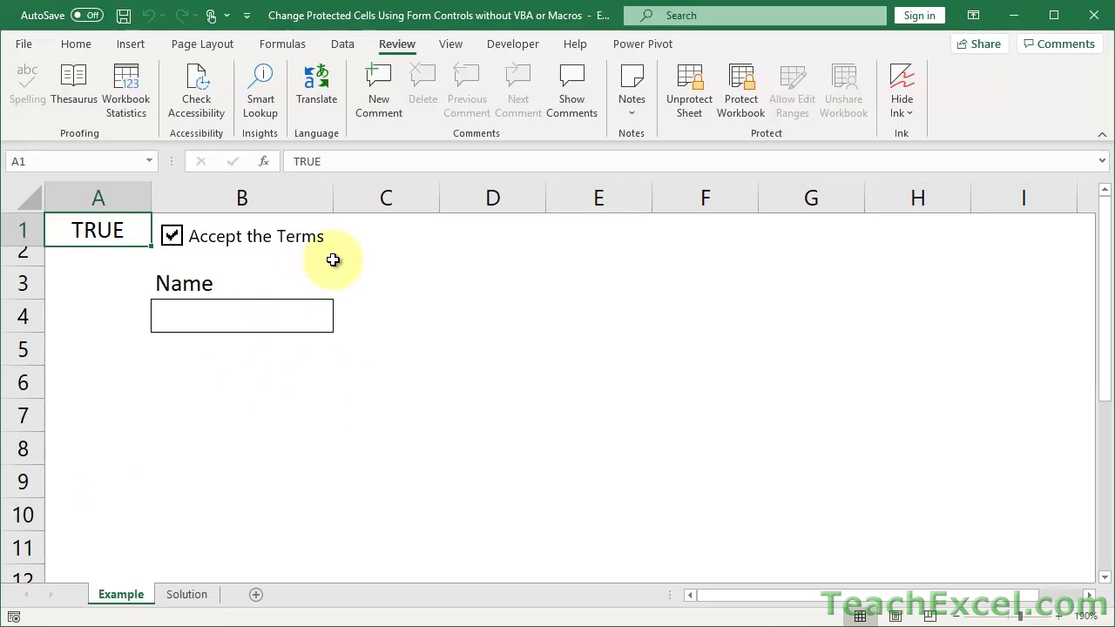
- Back in Excel, retry the Accept the Terms check box on the protected sheet and remove the sheet protection
click(171, 235)
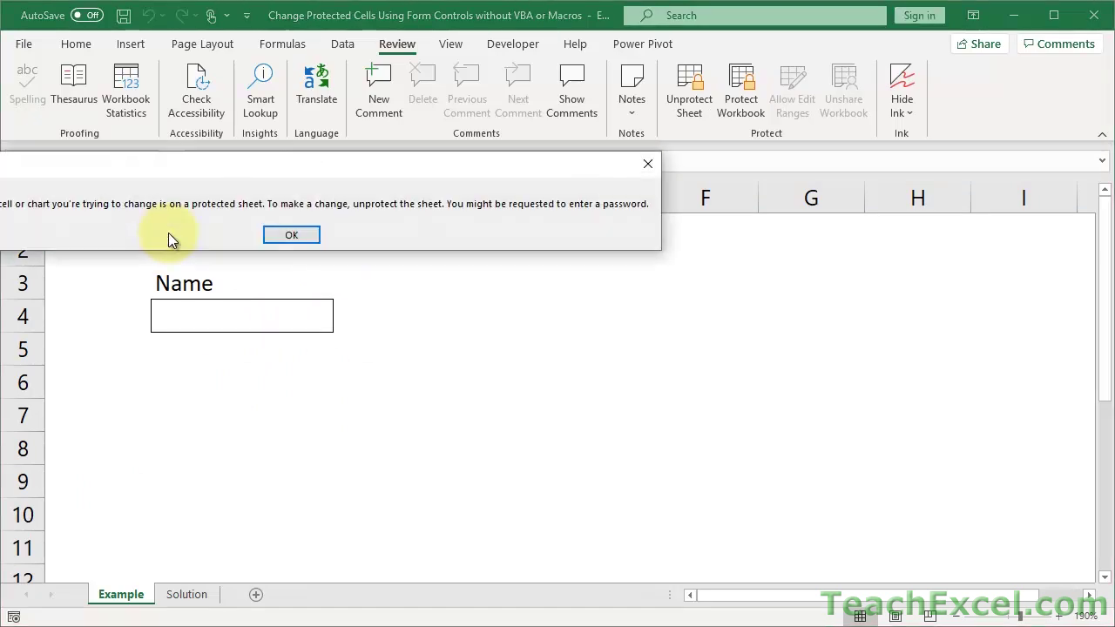
click(277, 236)
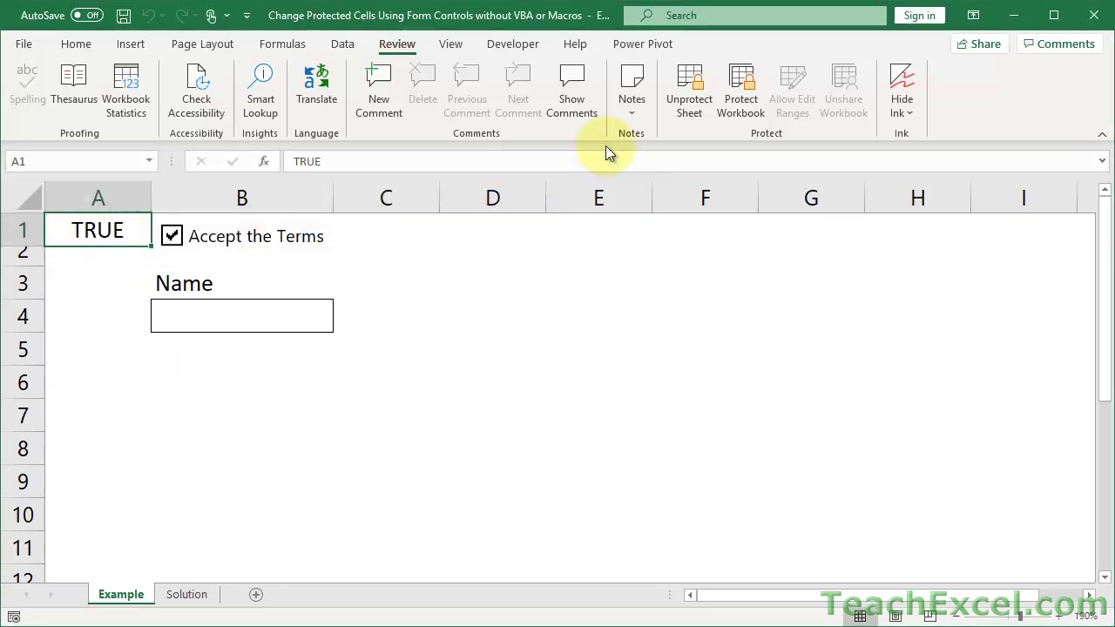
click(682, 105)
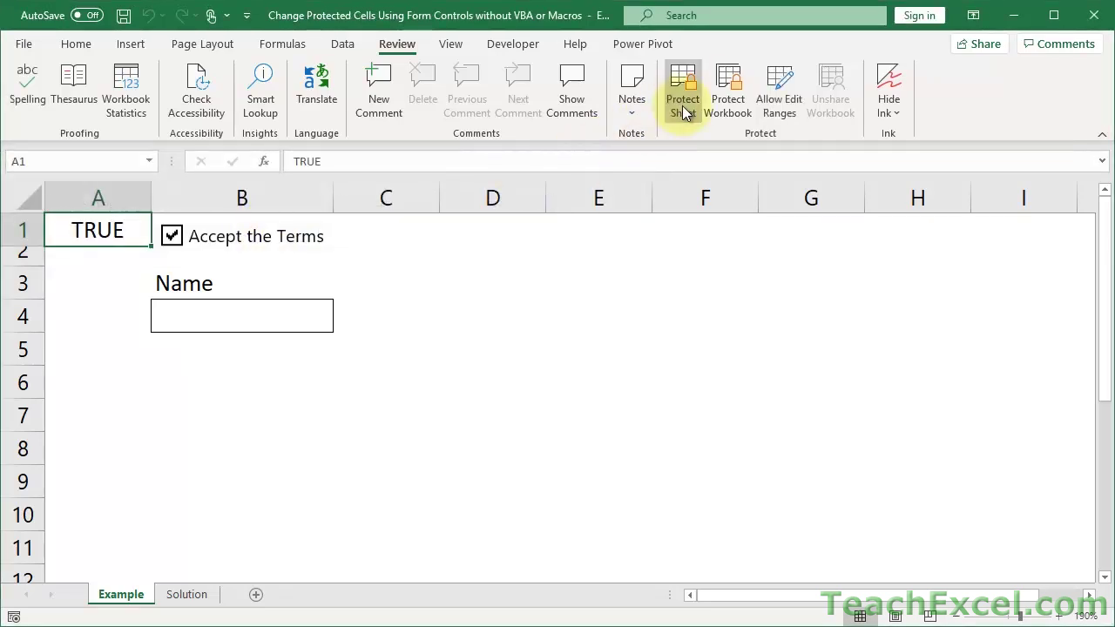
- Toggle the Accept the Terms check box on the unprotected sheet and leave it cleared
click(172, 235)
click(171, 235)
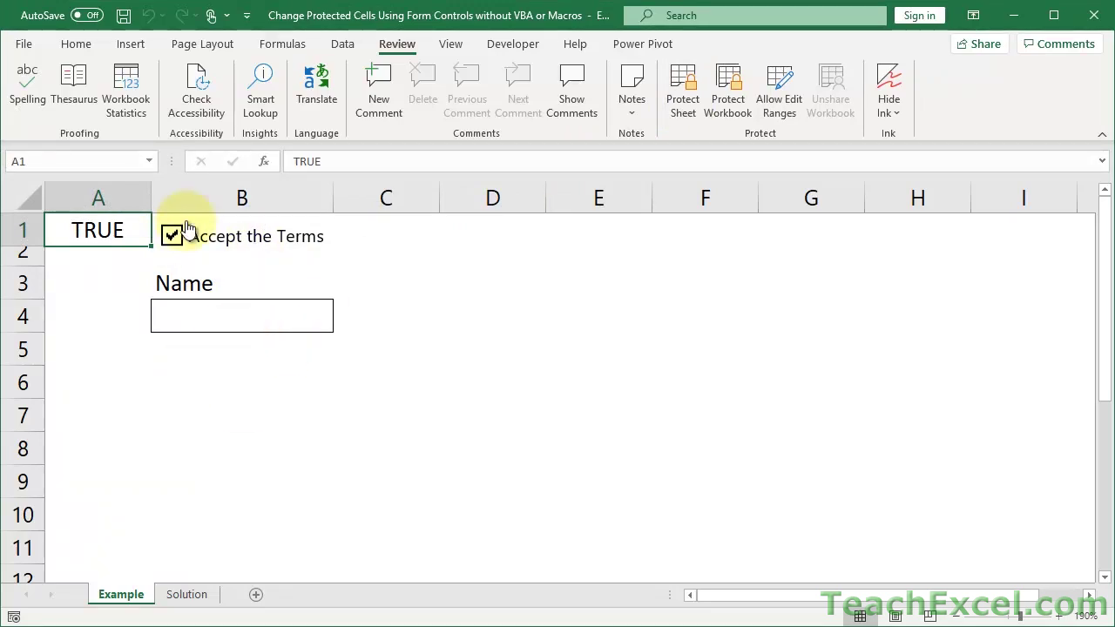
click(174, 243)
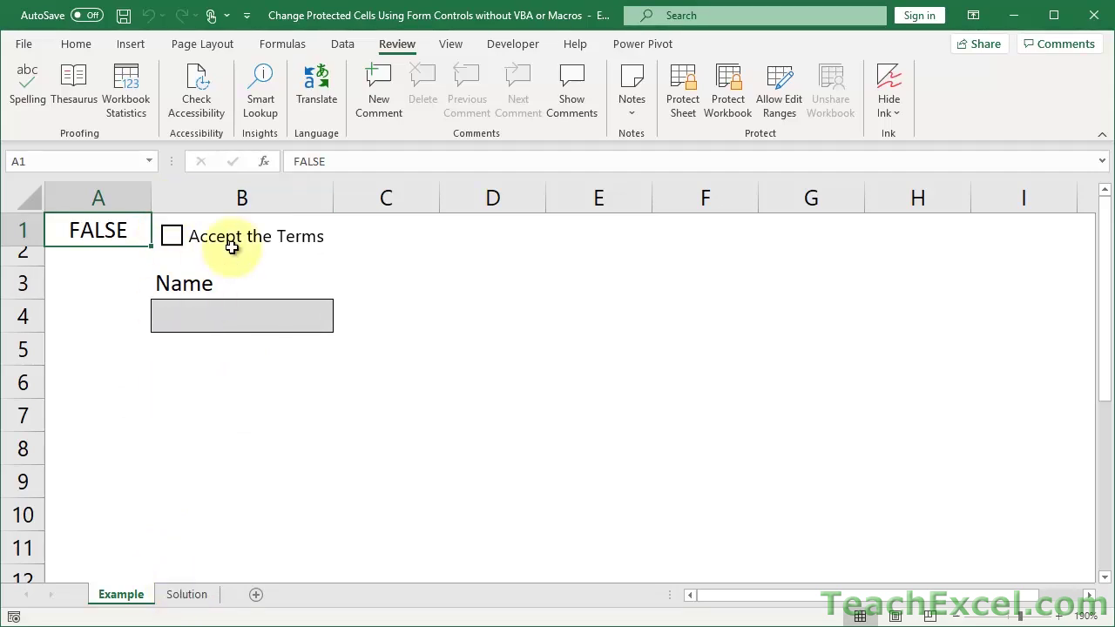
- Switch to the Solution sheet, select cell B1 and display the Developer commands
click(186, 595)
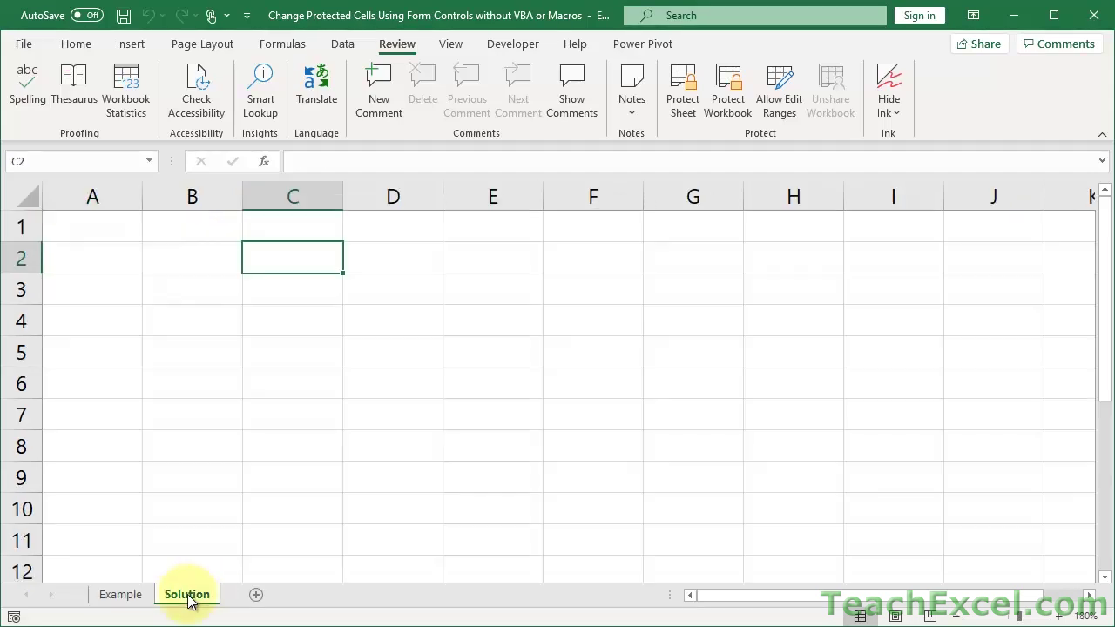
click(201, 226)
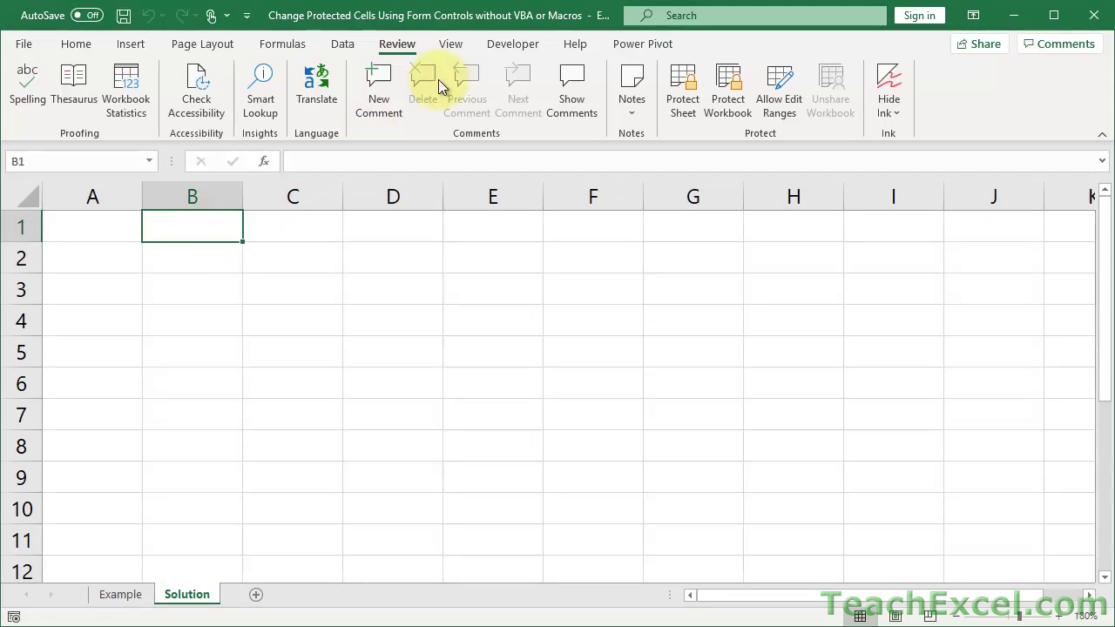
click(518, 45)
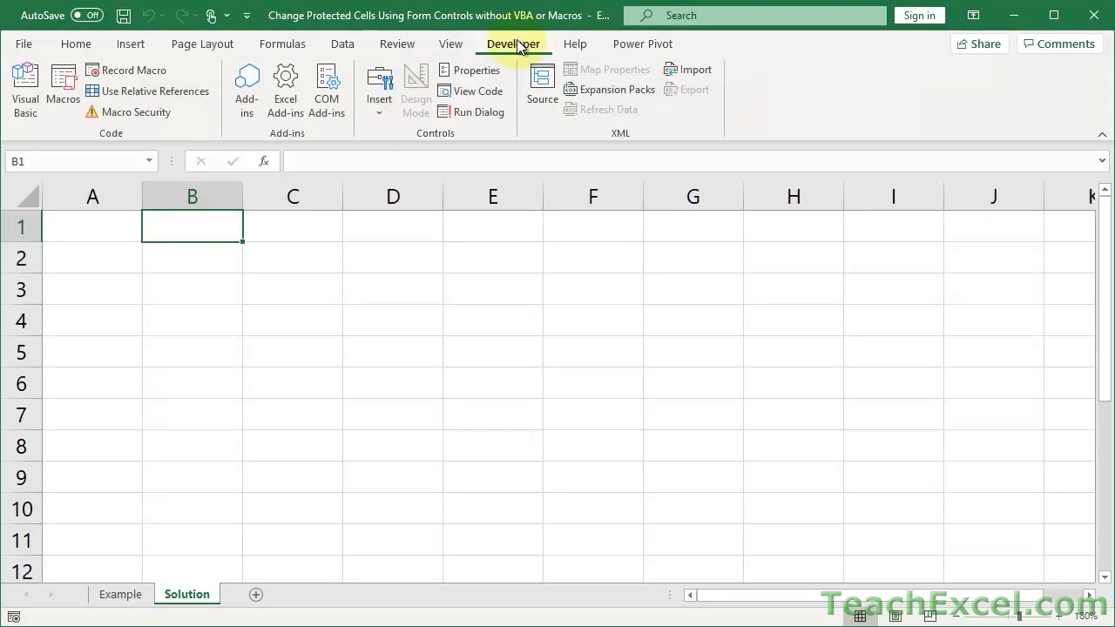
- Check in the ribbon customization options that Developer is enabled among the main tabs
click(35, 43)
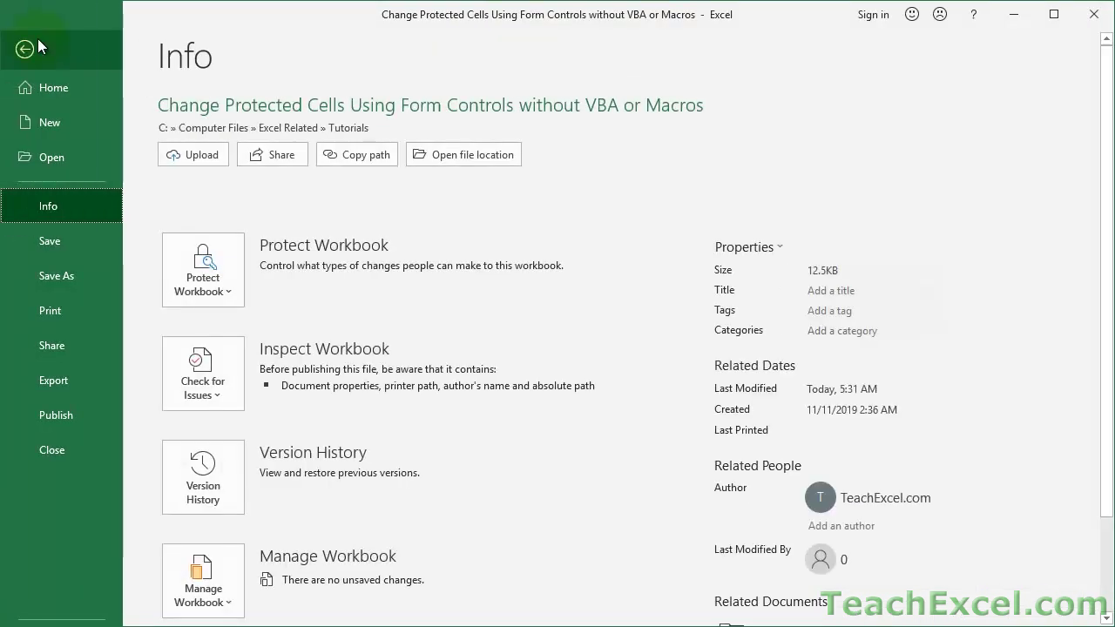
scroll(56, 392, down, 2)
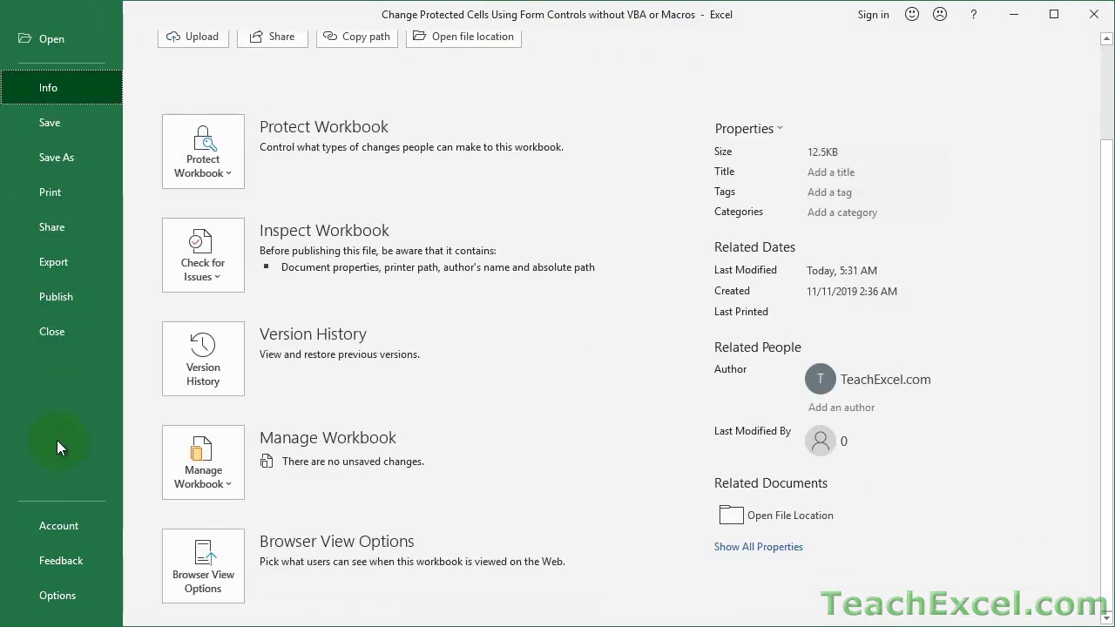
click(58, 597)
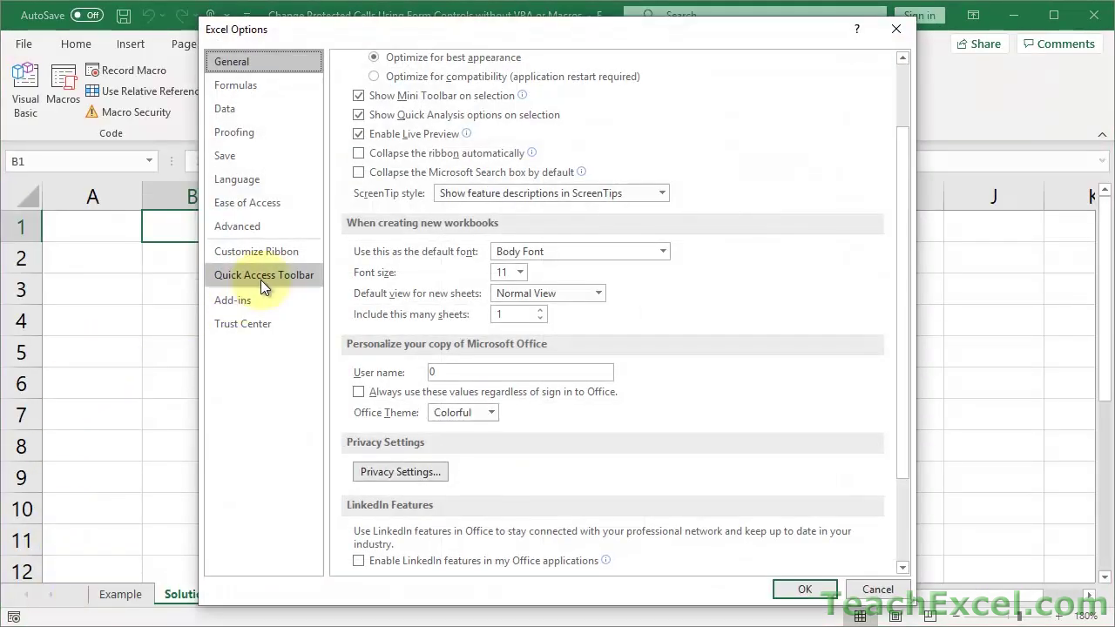
click(278, 251)
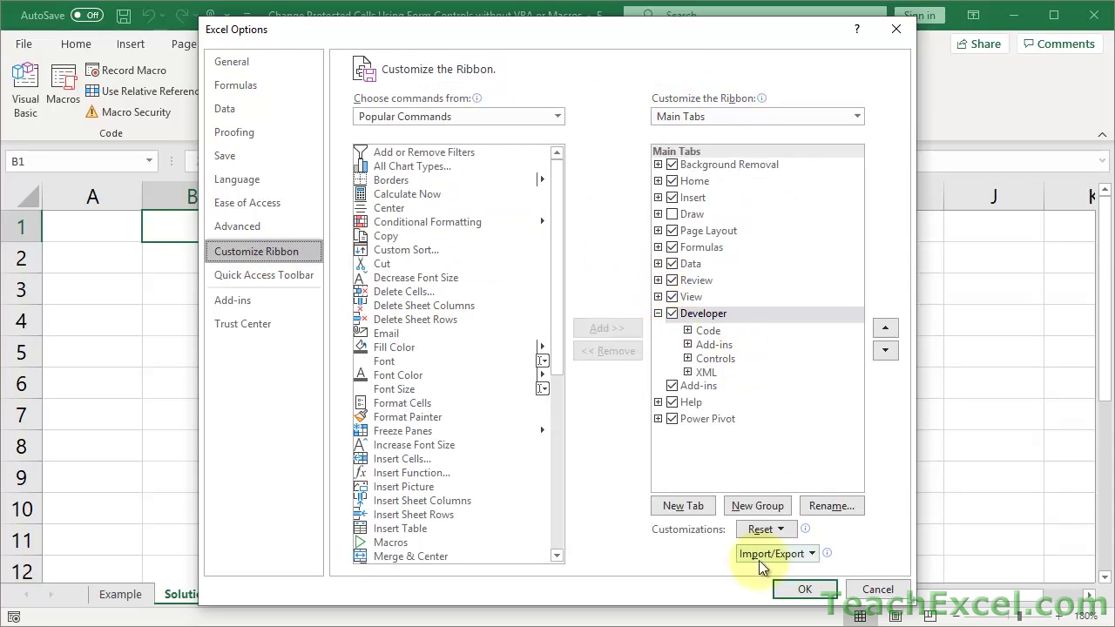
click(810, 590)
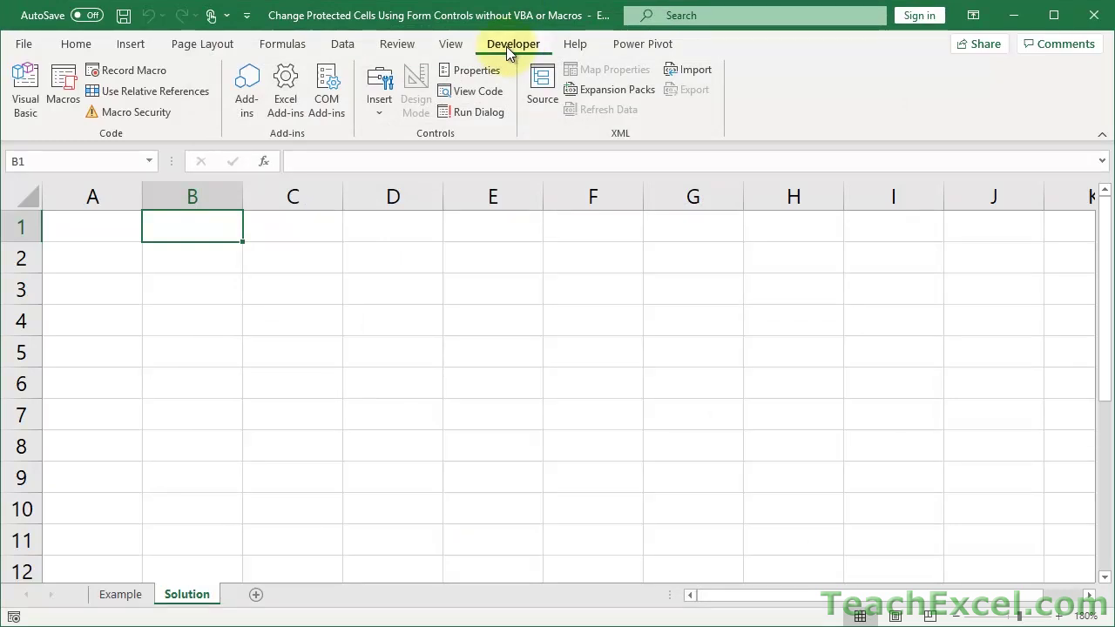
- Draw a check box form control across cells C1 and D1 on the Solution sheet
click(376, 112)
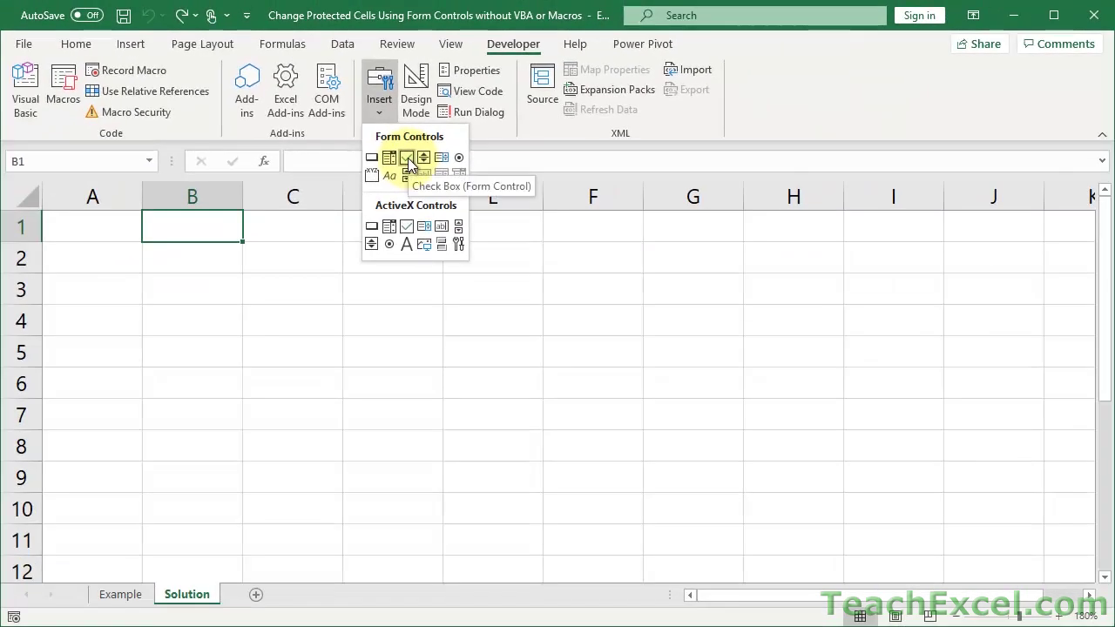
click(407, 159)
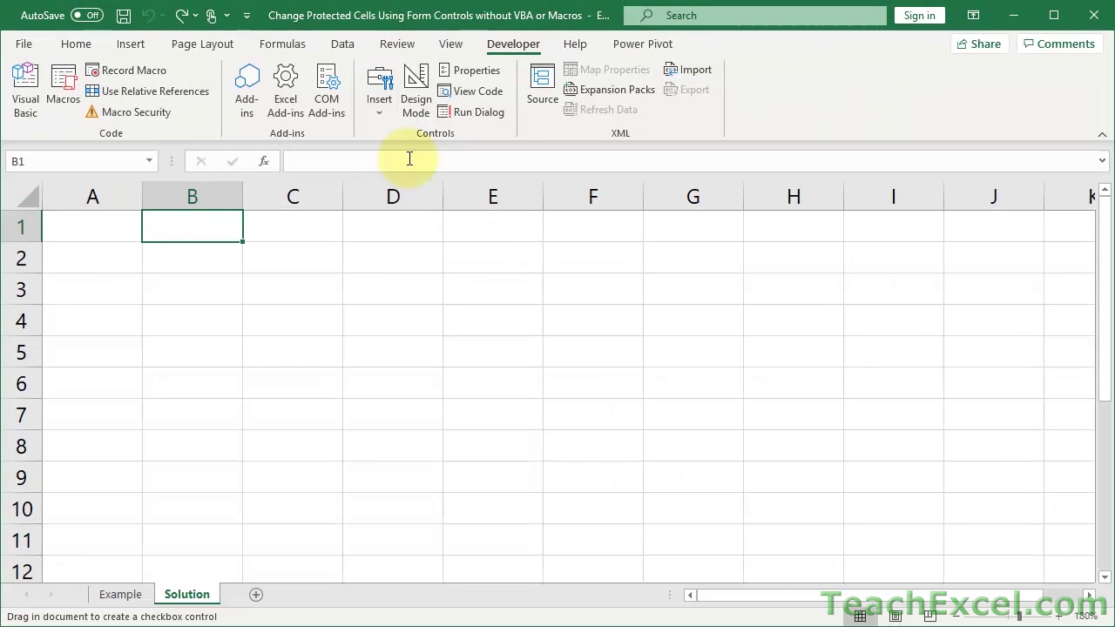
drag(275, 215, 466, 247)
- Replace the new check box's label with "Some Text" and deselect the control
click(380, 234)
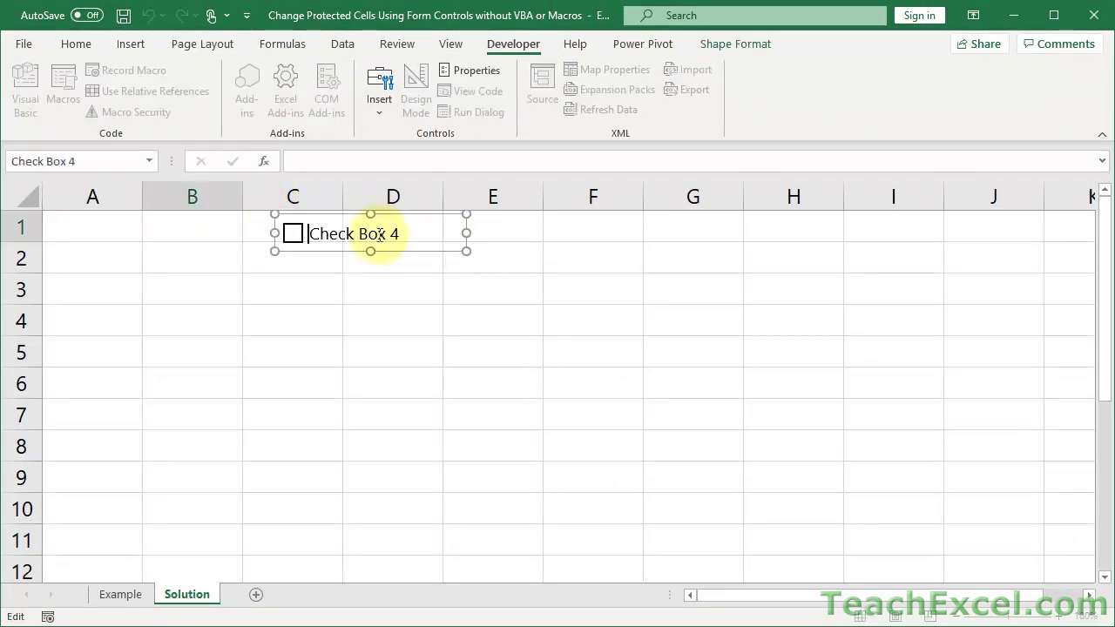
text(Some Tex)
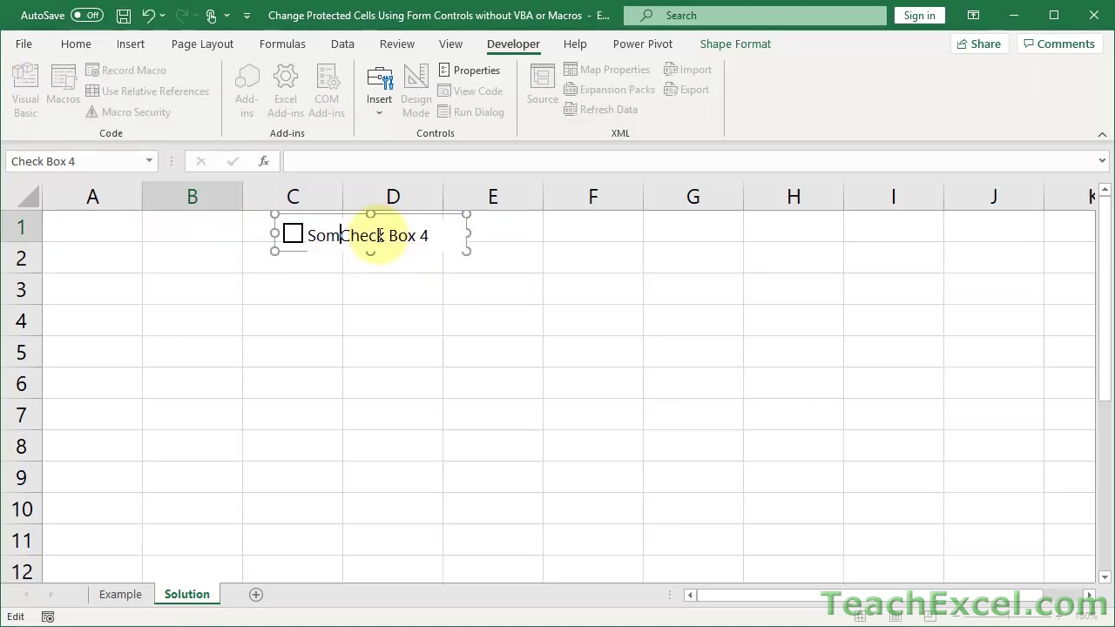
text(t)
key(Delete)
key(Delete)
key(Delete)
key(Delete)
key(Delete)
key(Delete)
key(Delete)
key(Delete)
key(Delete)
key(Delete)
key(Delete)
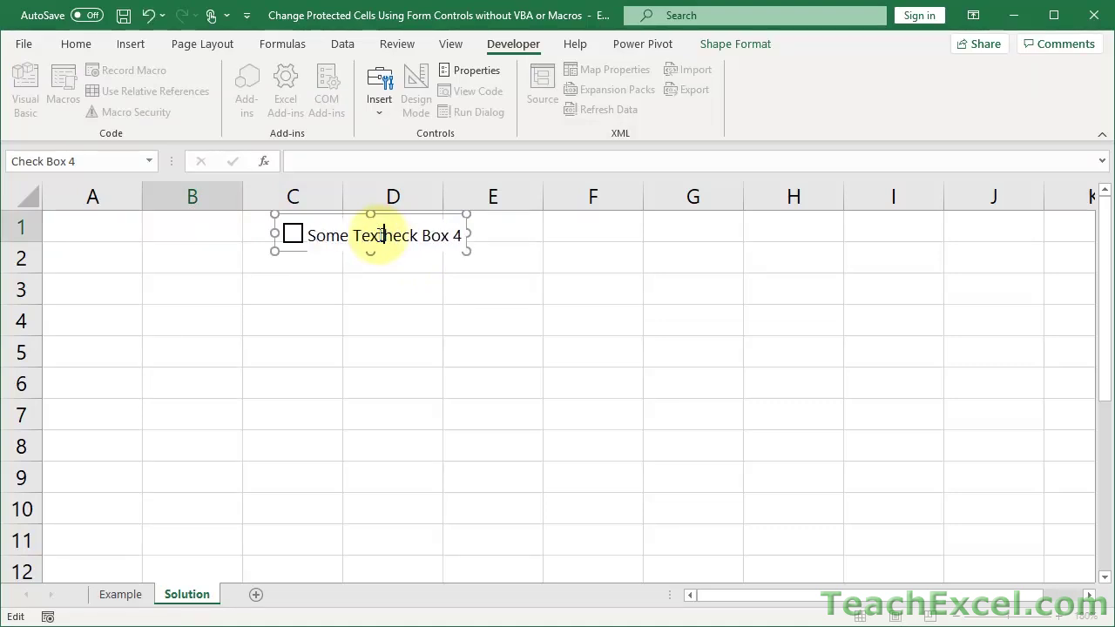
click(257, 307)
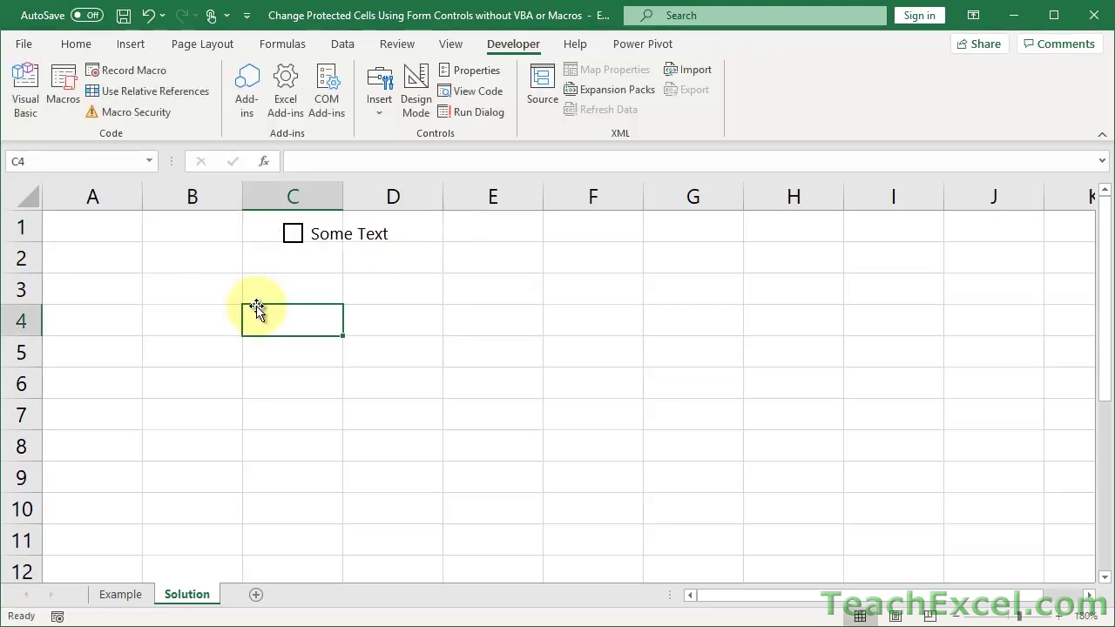
- Tick and clear the Some Text check box to test it
click(294, 235)
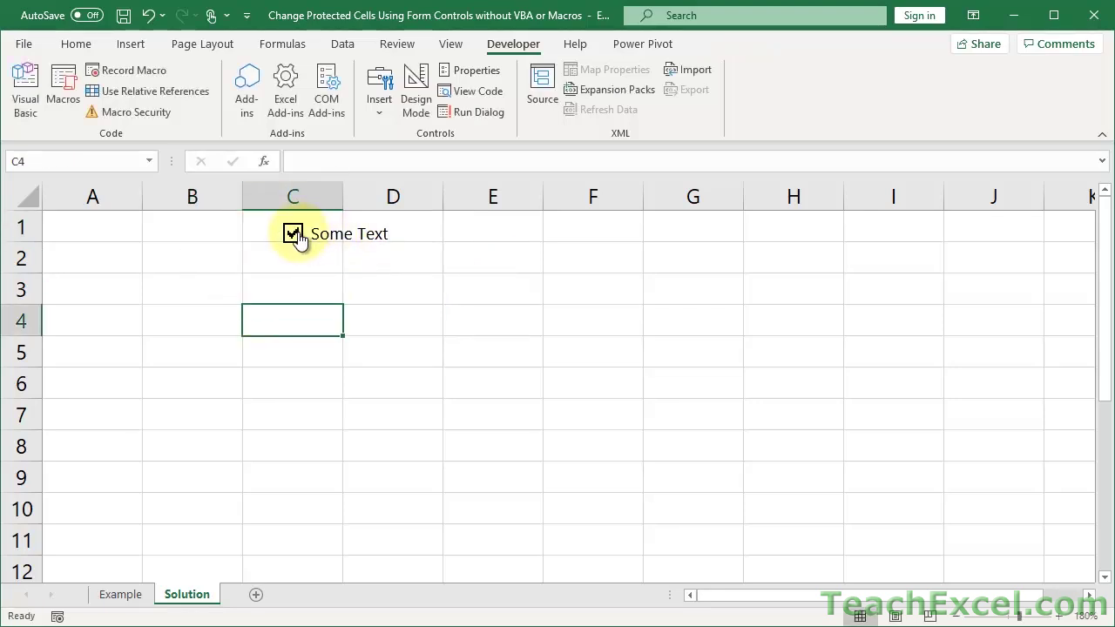
click(301, 239)
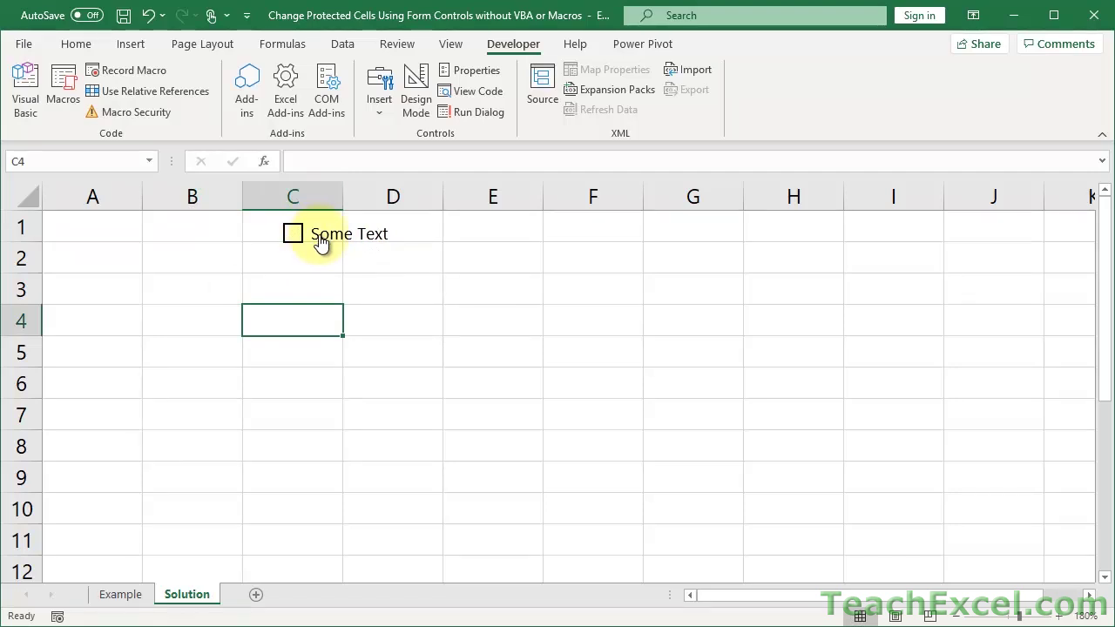
- Link the Some Text check box to cell A1 in its control settings and deselect it
right_click(321, 244)
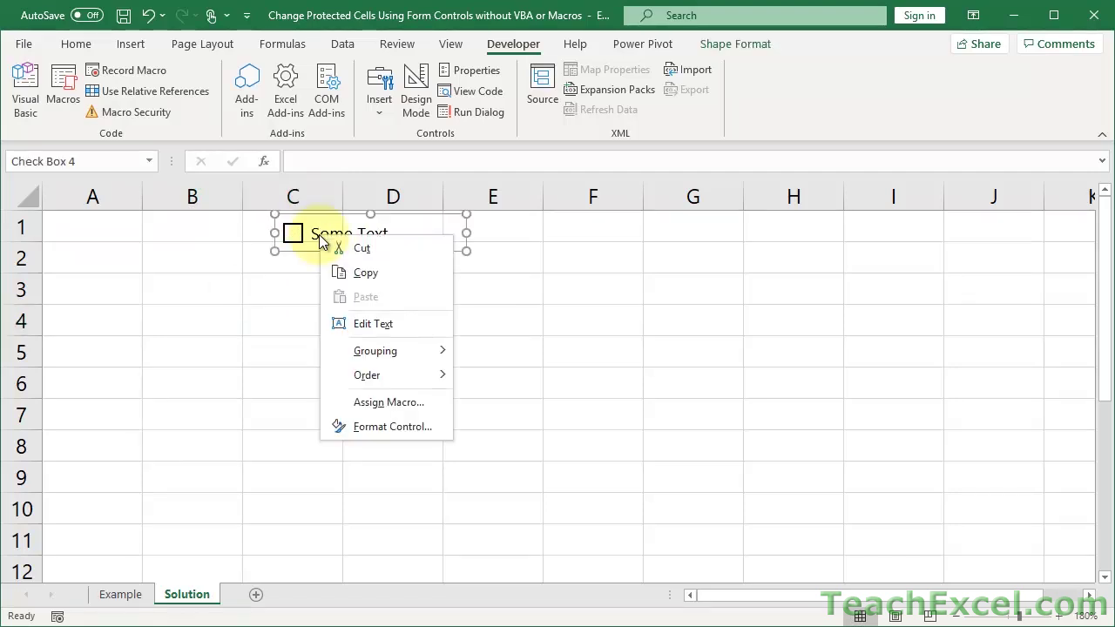
click(391, 432)
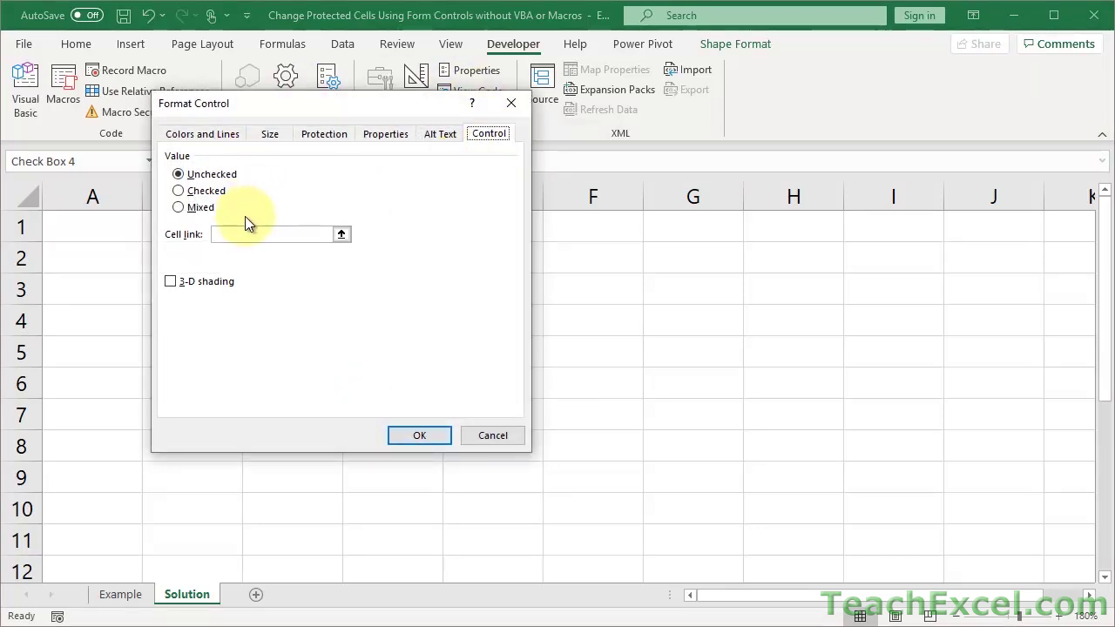
click(242, 246)
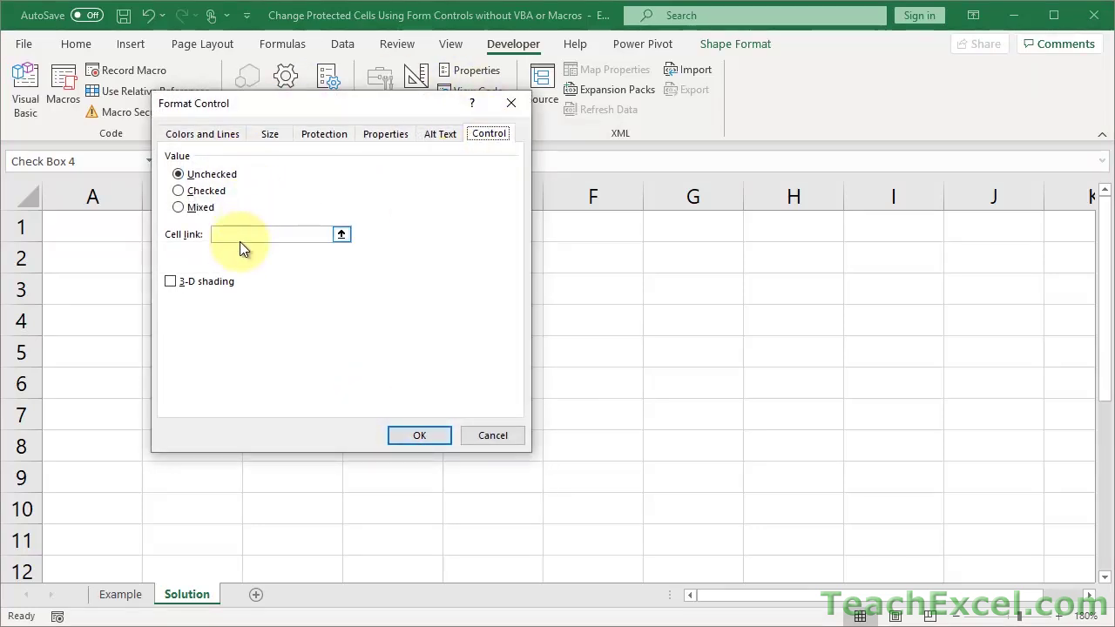
click(341, 233)
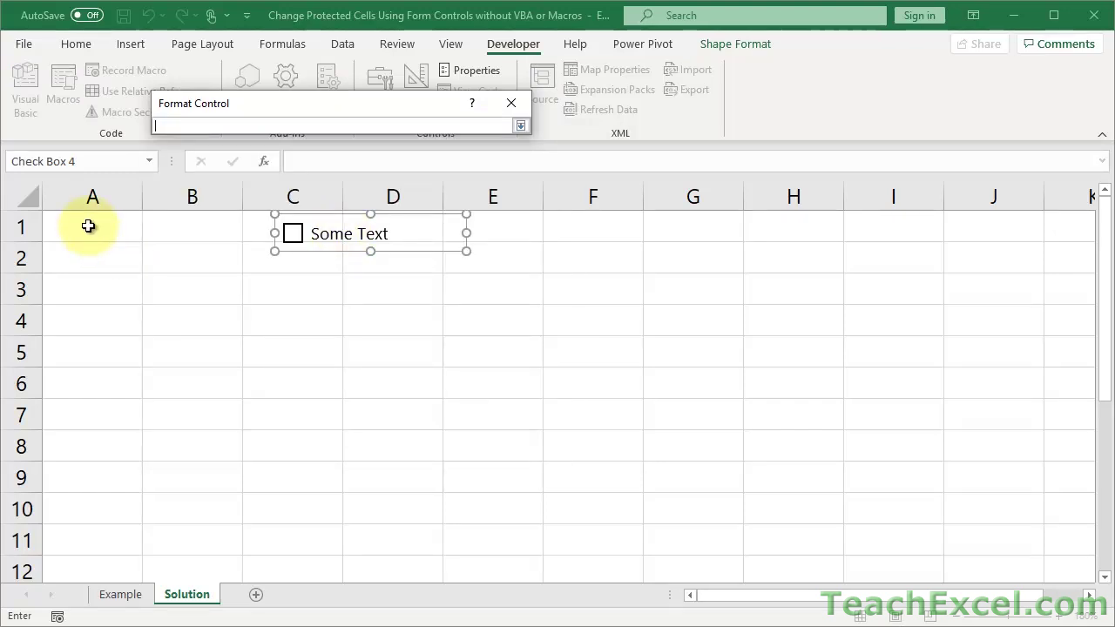
click(89, 227)
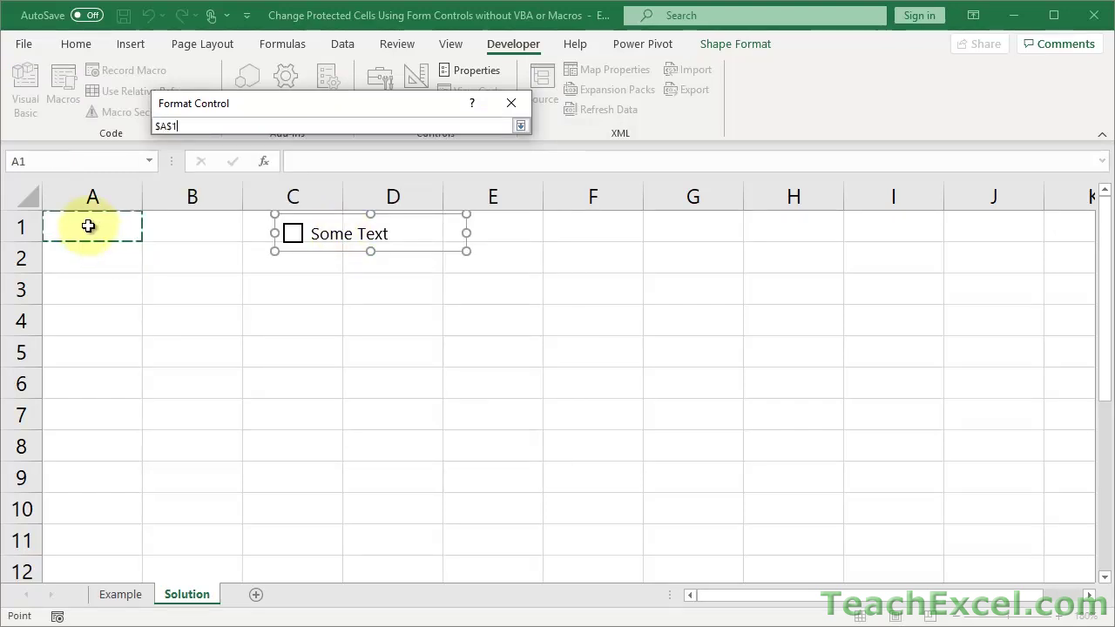
key(Return)
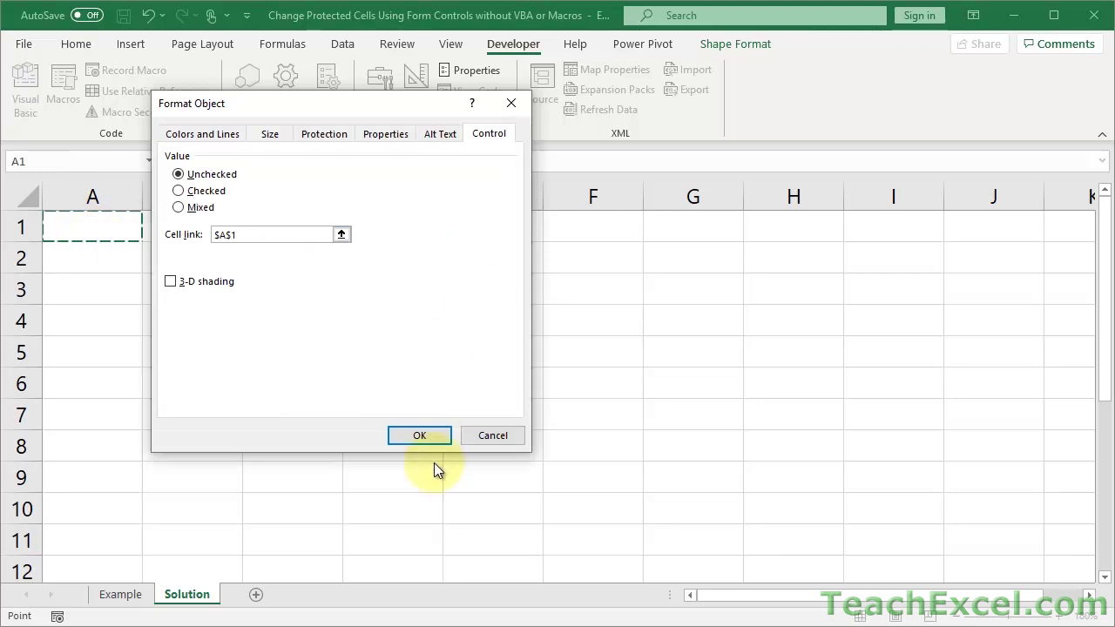
click(408, 438)
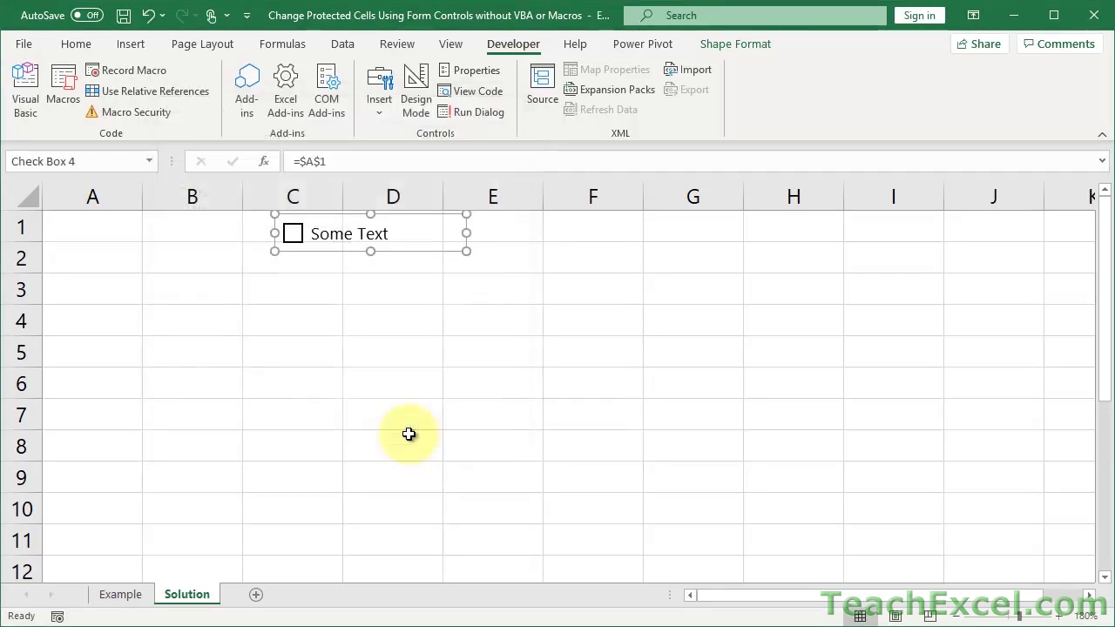
click(318, 279)
- Toggle the Some Text check box several times to test its cell link, leaving it ticked
click(293, 235)
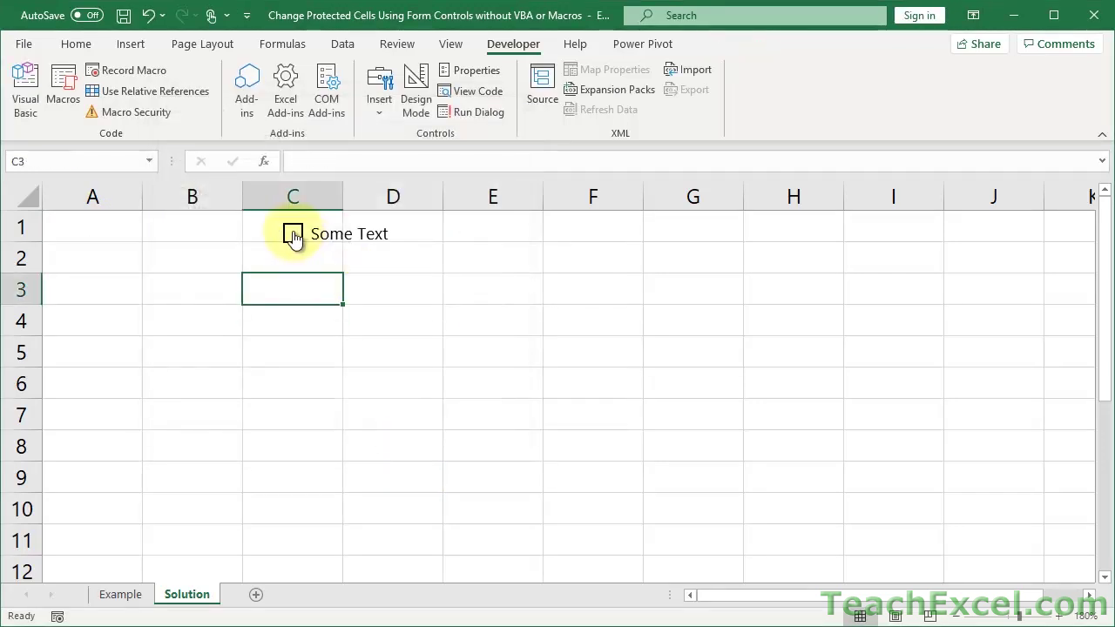
click(293, 235)
click(293, 235)
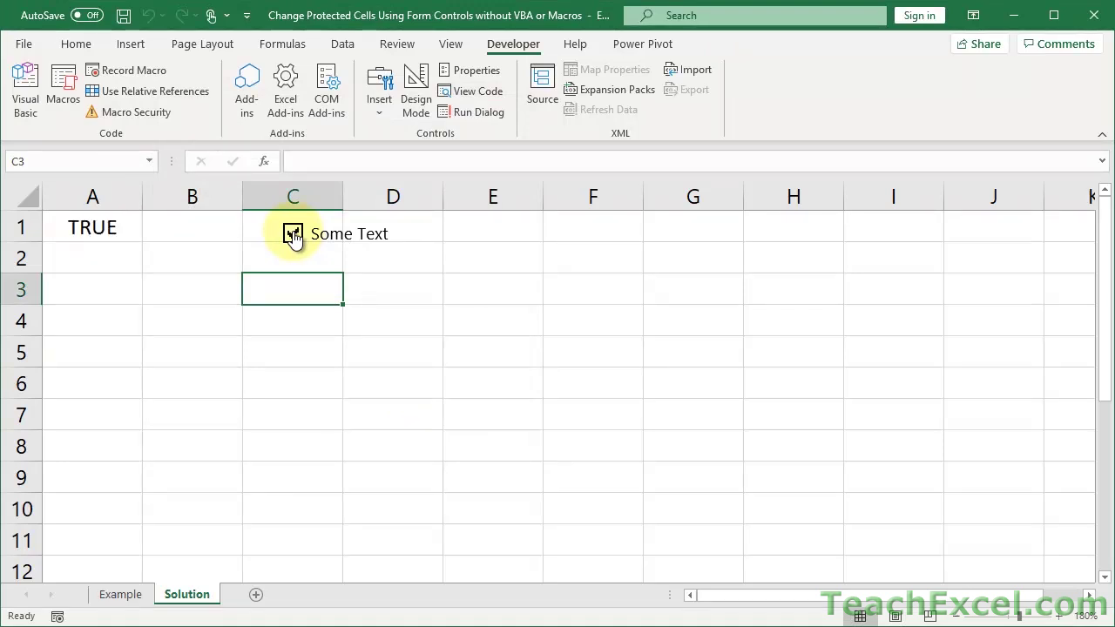
click(292, 235)
click(293, 235)
click(293, 235)
click(293, 235)
- Draw an ActiveX text box below the check box, spanning columns C to E across rows 3 and 4
click(372, 117)
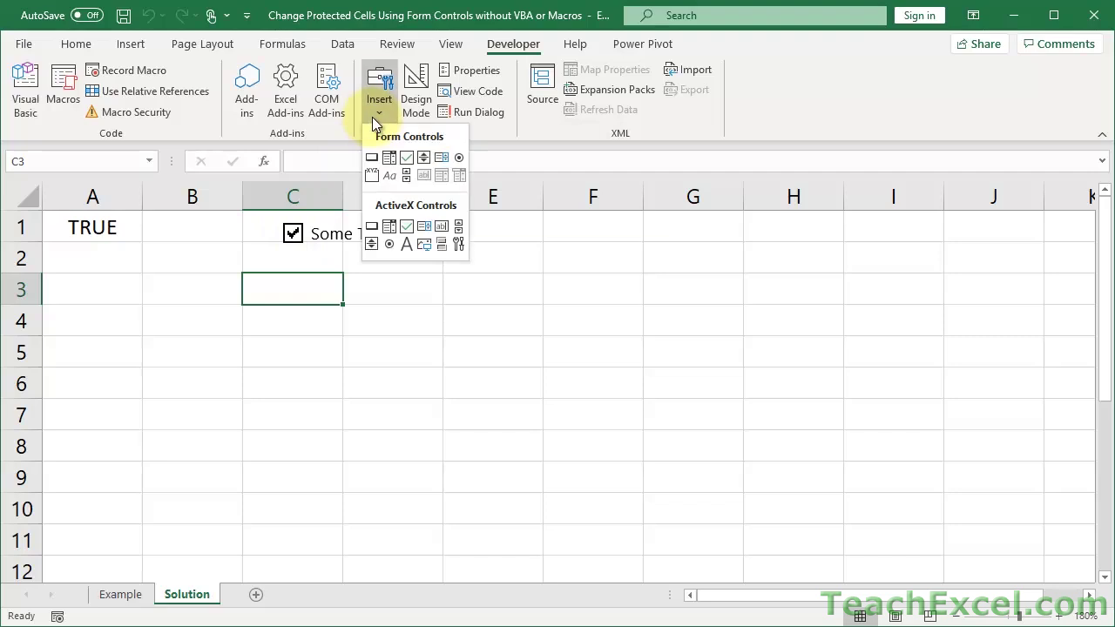
click(442, 227)
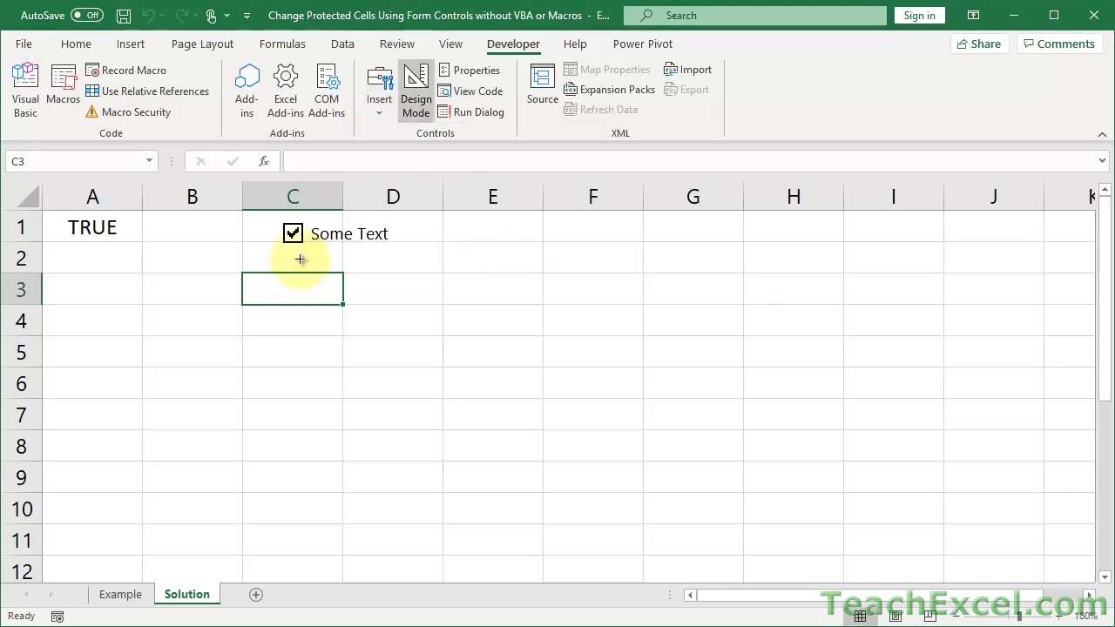
drag(264, 285, 454, 283)
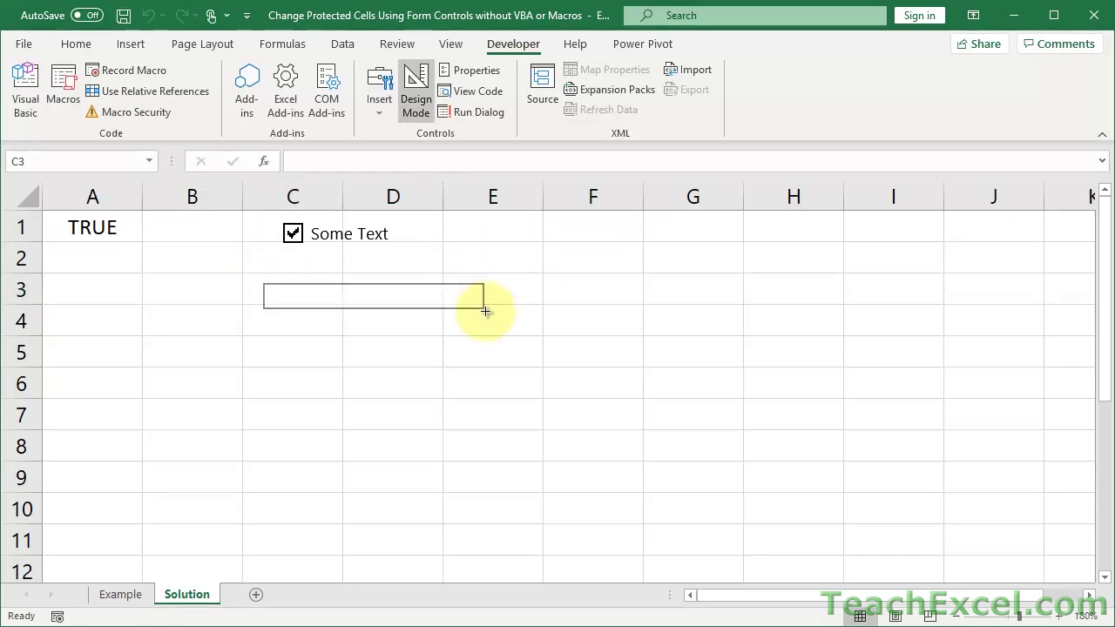
drag(485, 311, 501, 322)
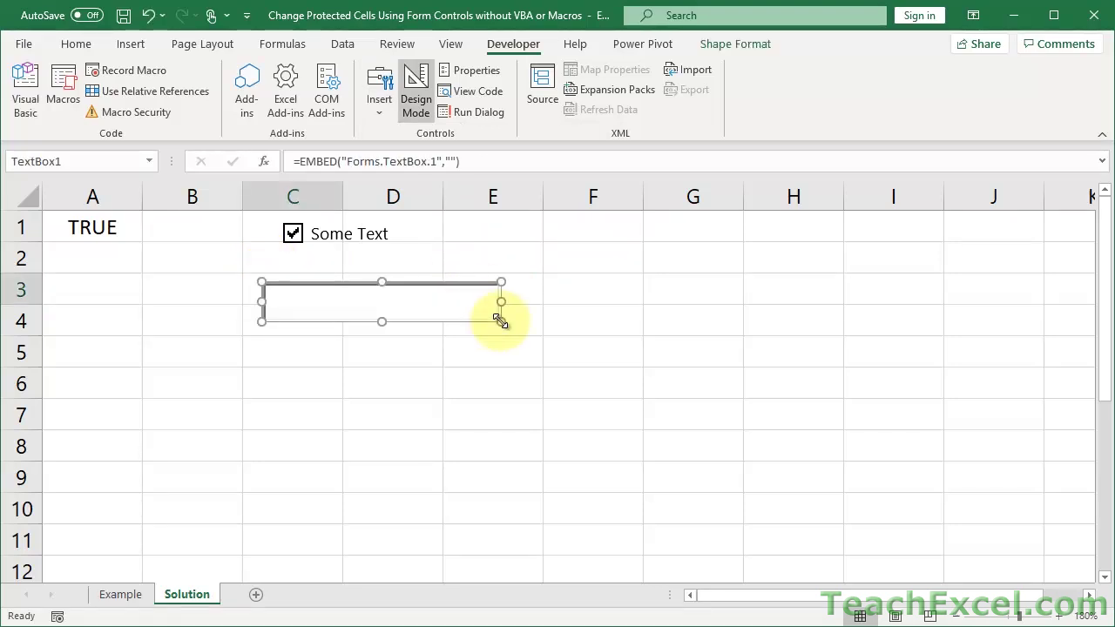
- Set the text box's LinkedCell property to A3 and close its properties
right_click(324, 299)
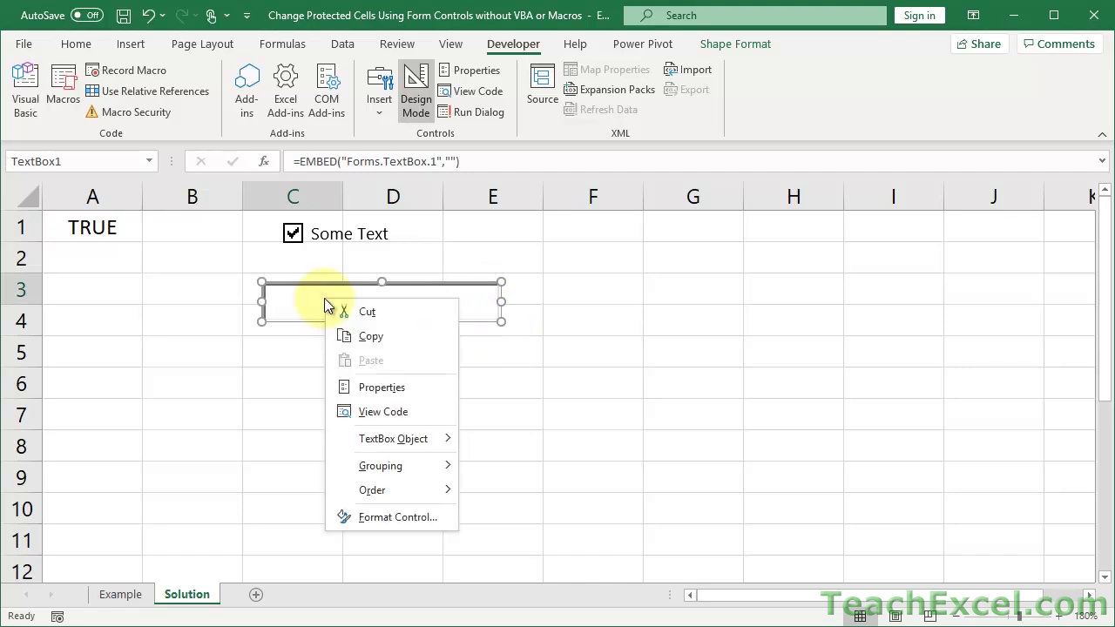
click(397, 388)
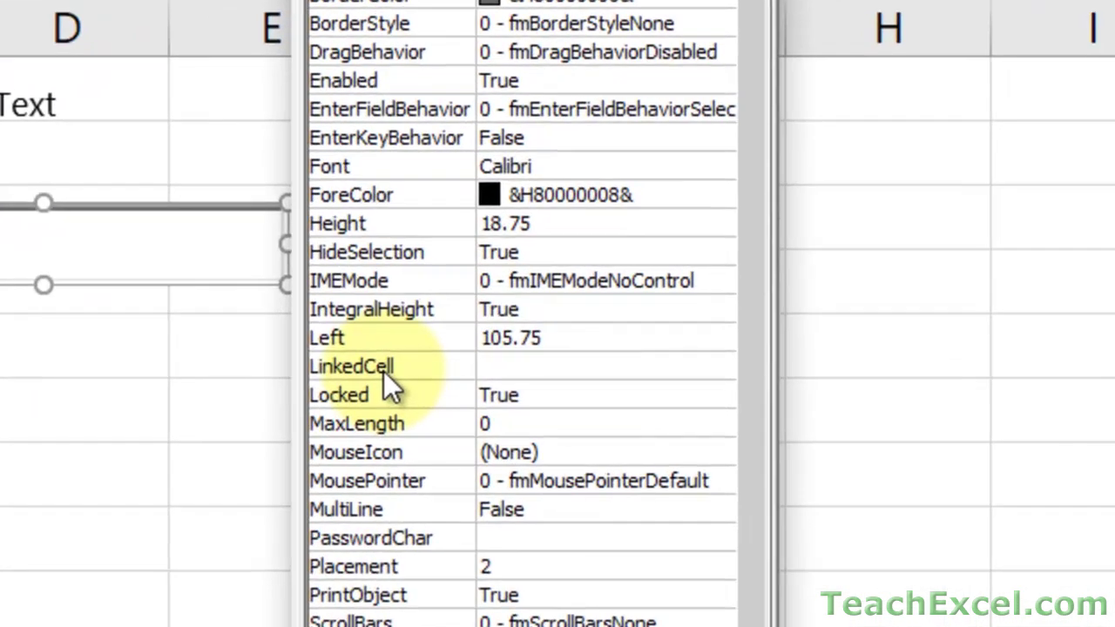
click(498, 366)
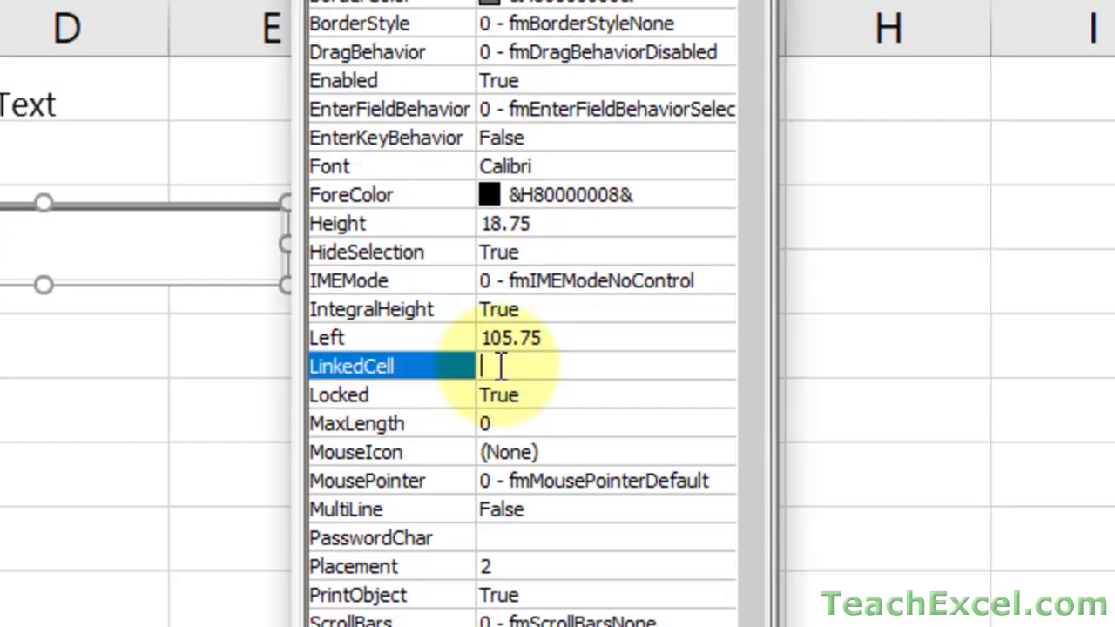
text(a3)
key(Return)
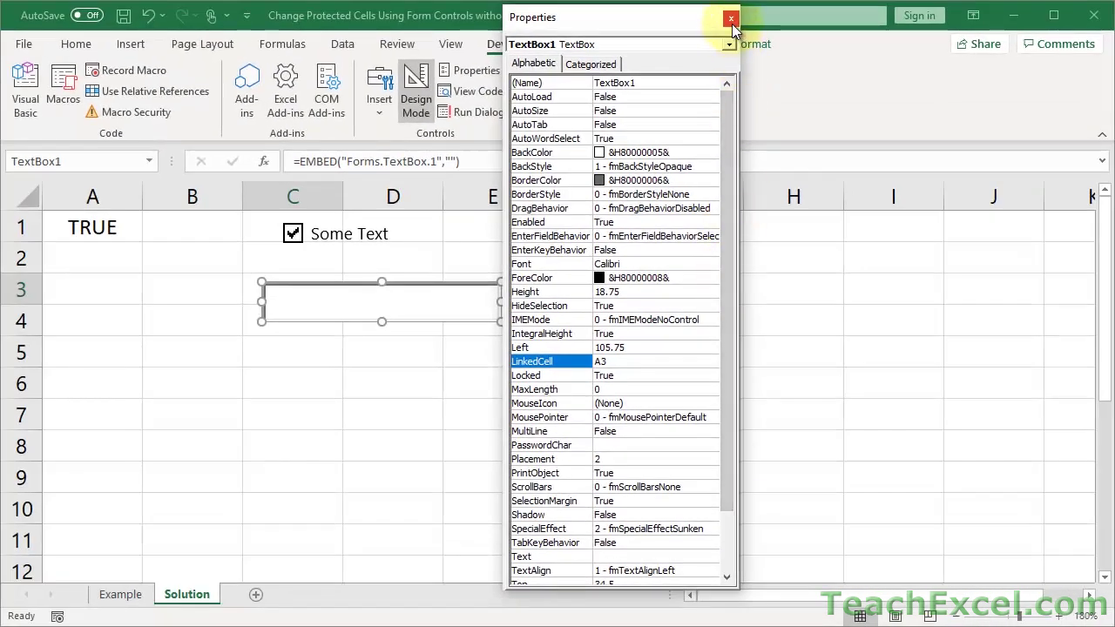
click(731, 18)
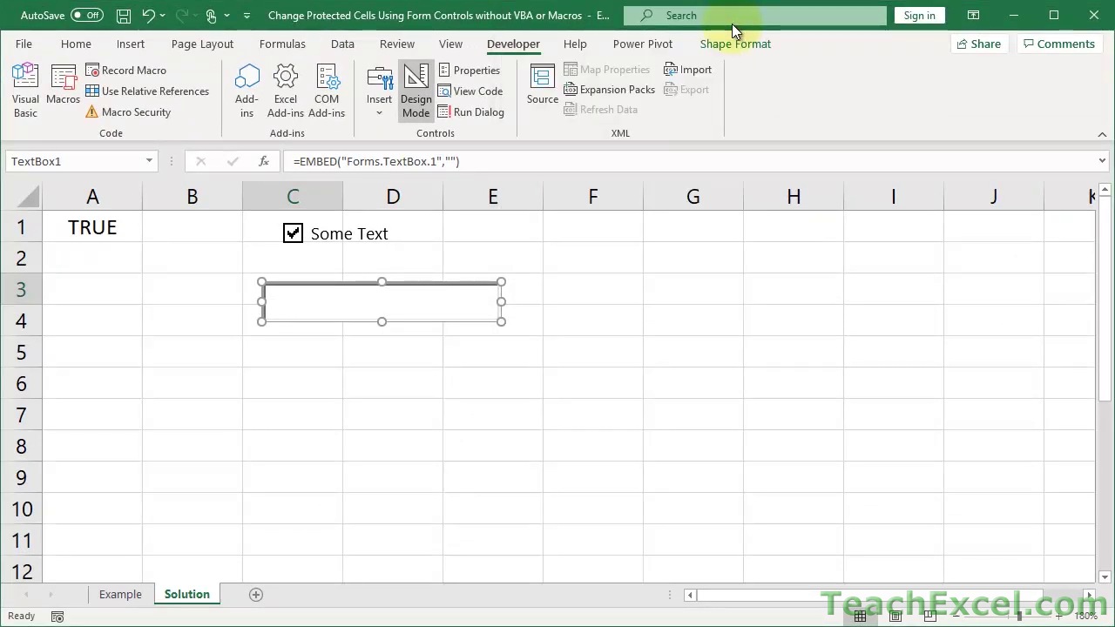
- Try to enter the text box for typing, and turn off Design Mode to make it usable
click(364, 380)
click(323, 302)
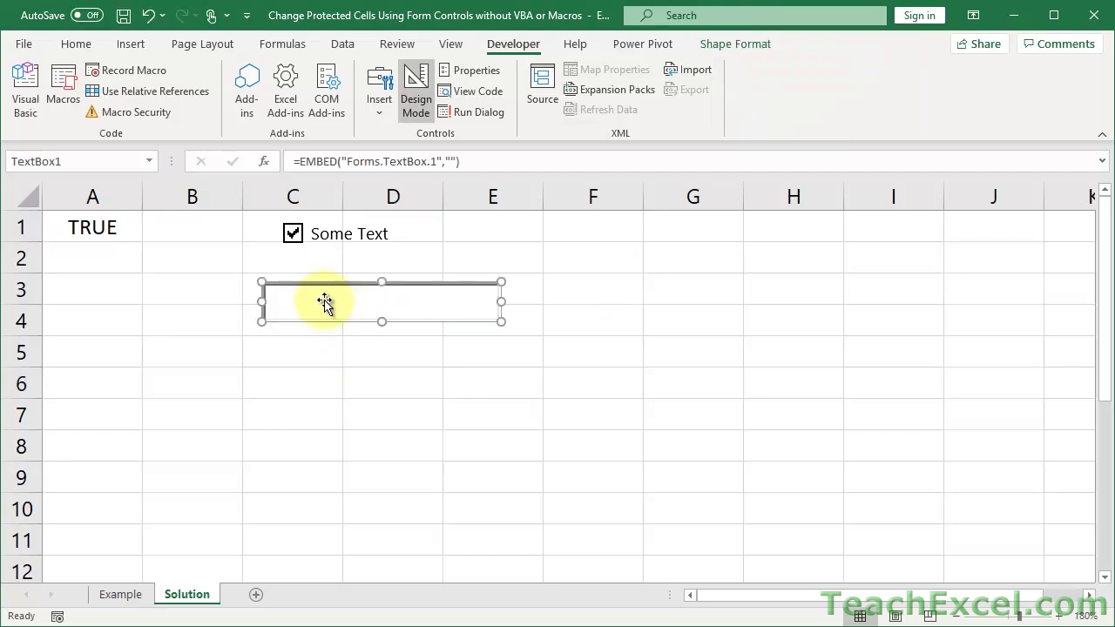
click(364, 372)
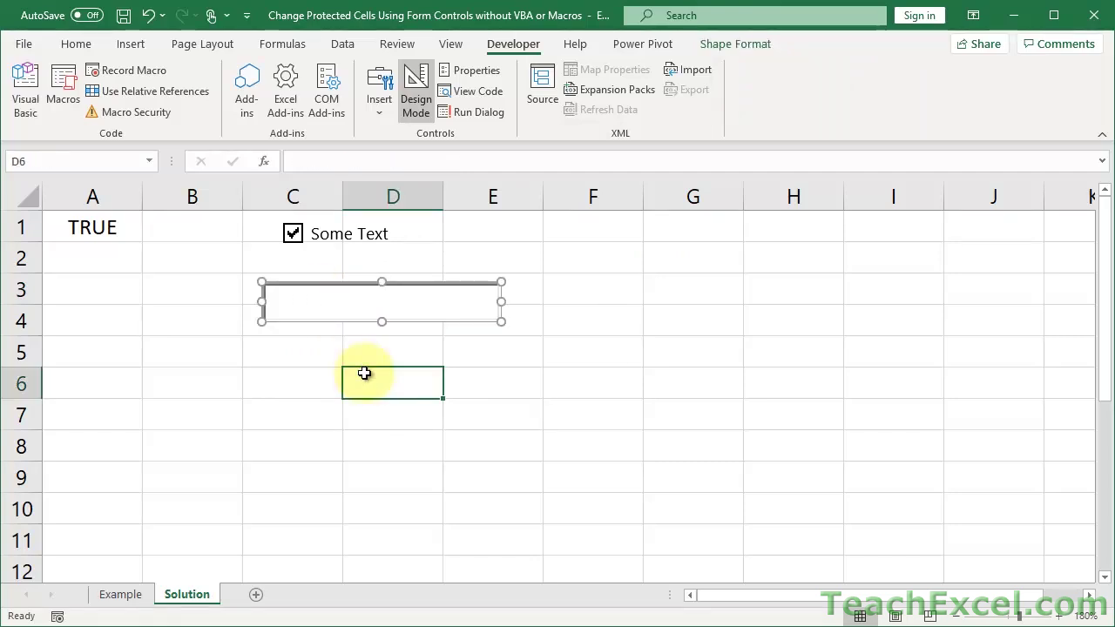
click(345, 315)
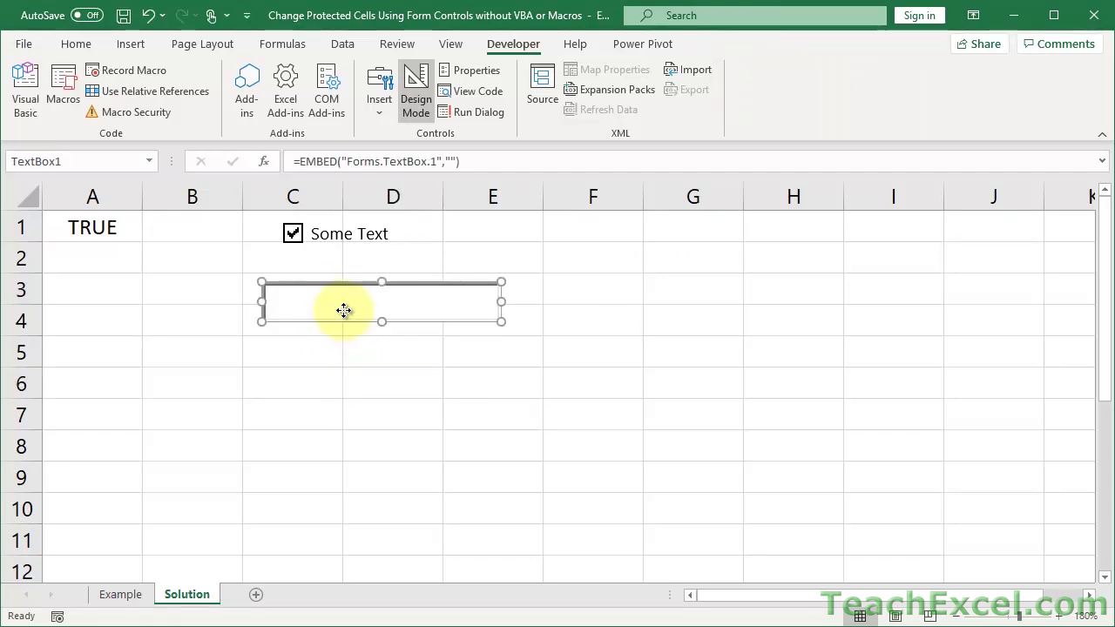
click(421, 106)
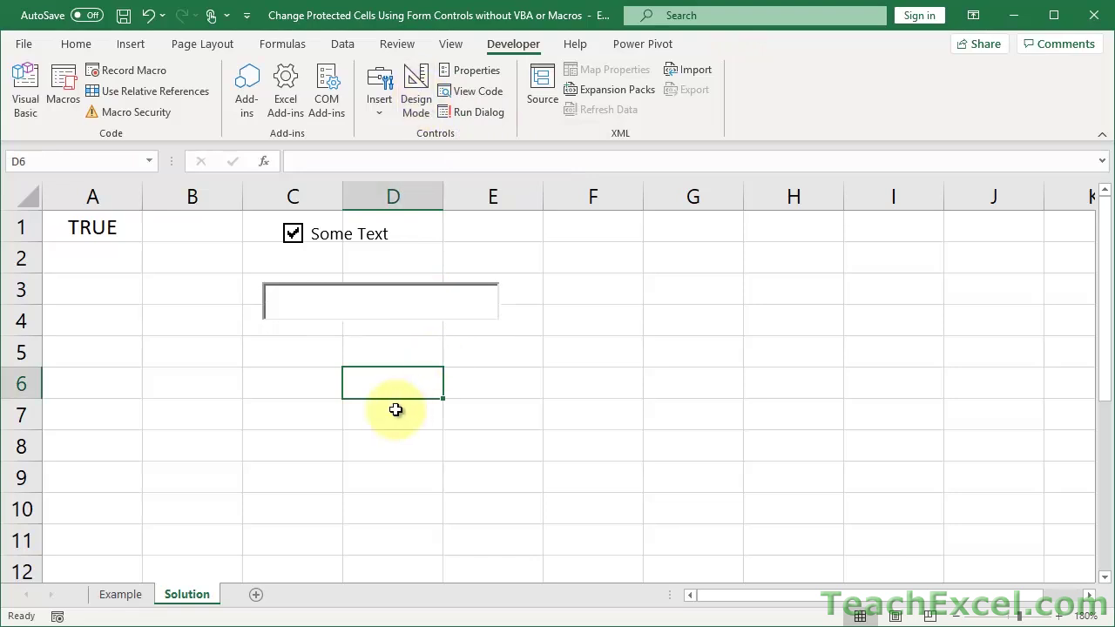
- Enter "hello world" in the text box and return to the worksheet cells
click(304, 299)
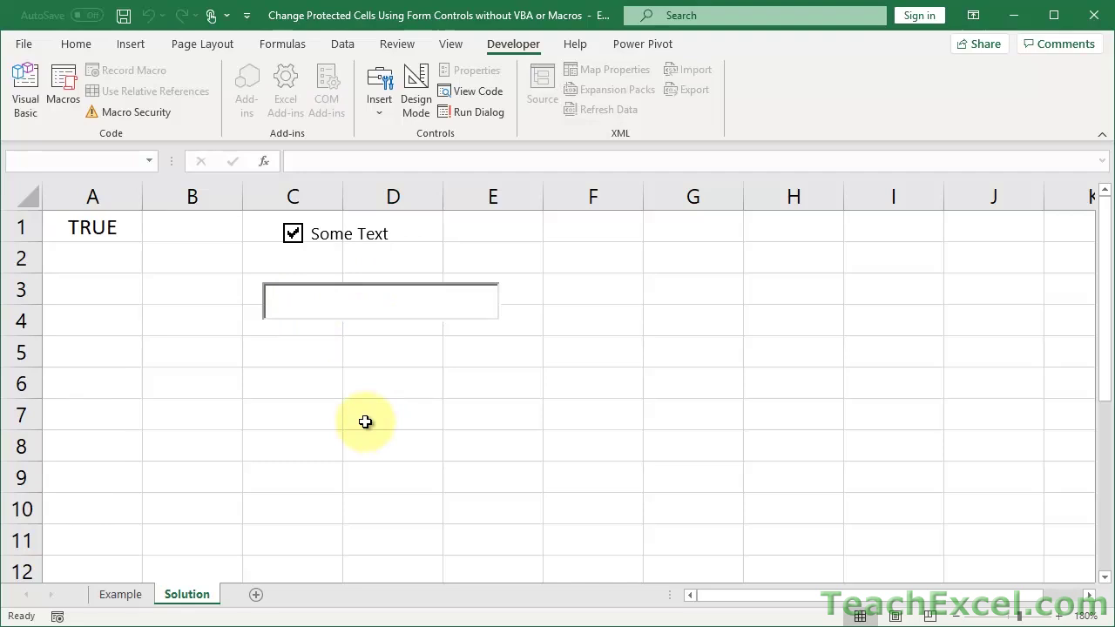
text(hello world)
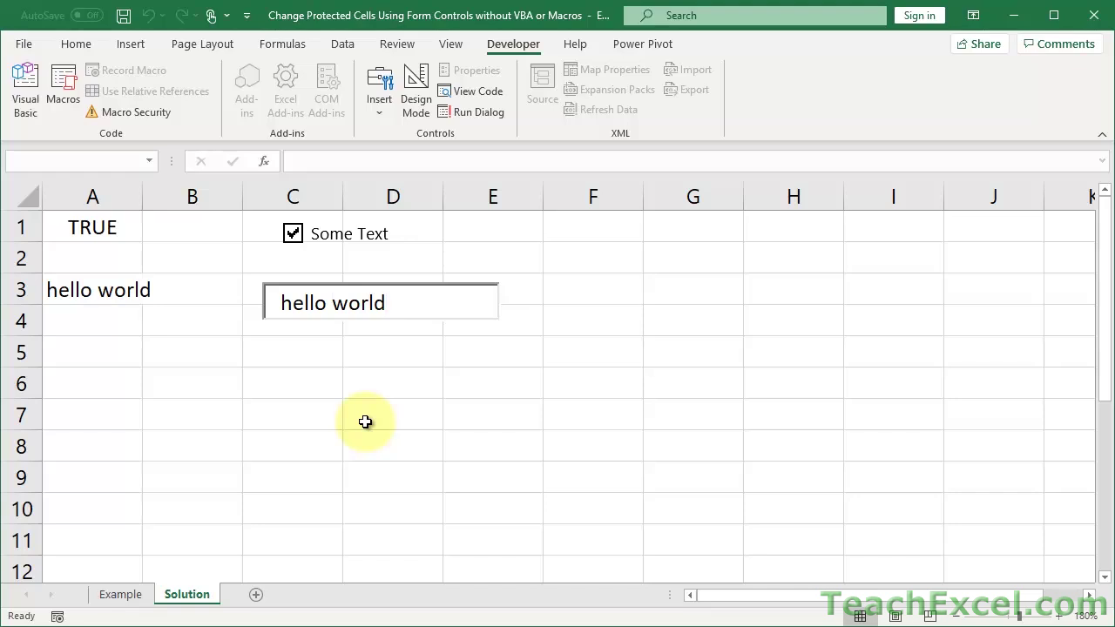
click(365, 382)
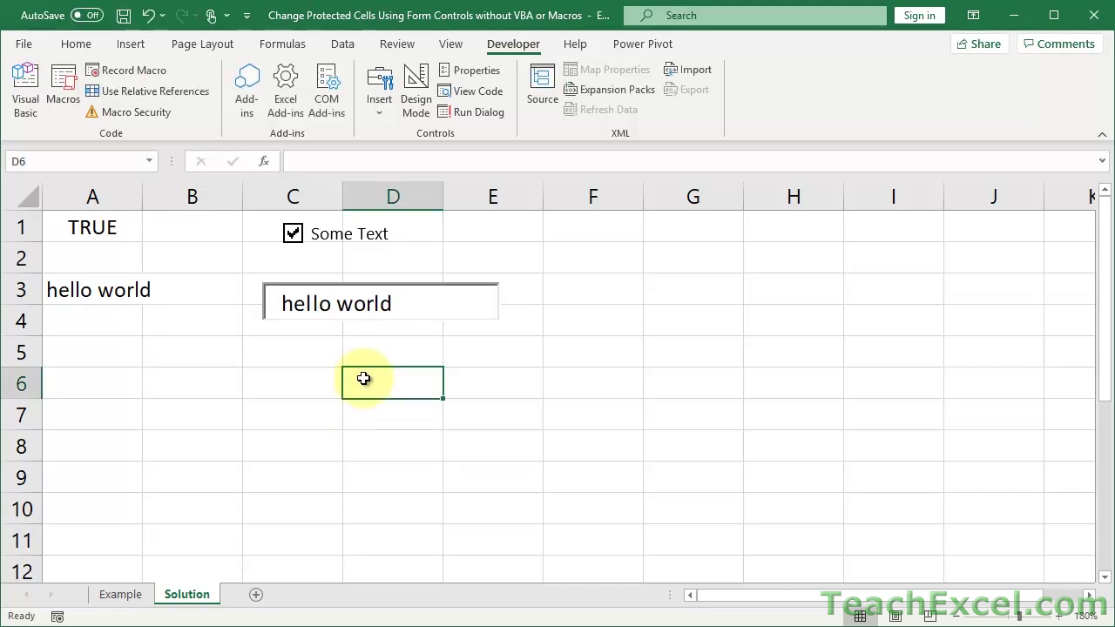
click(359, 304)
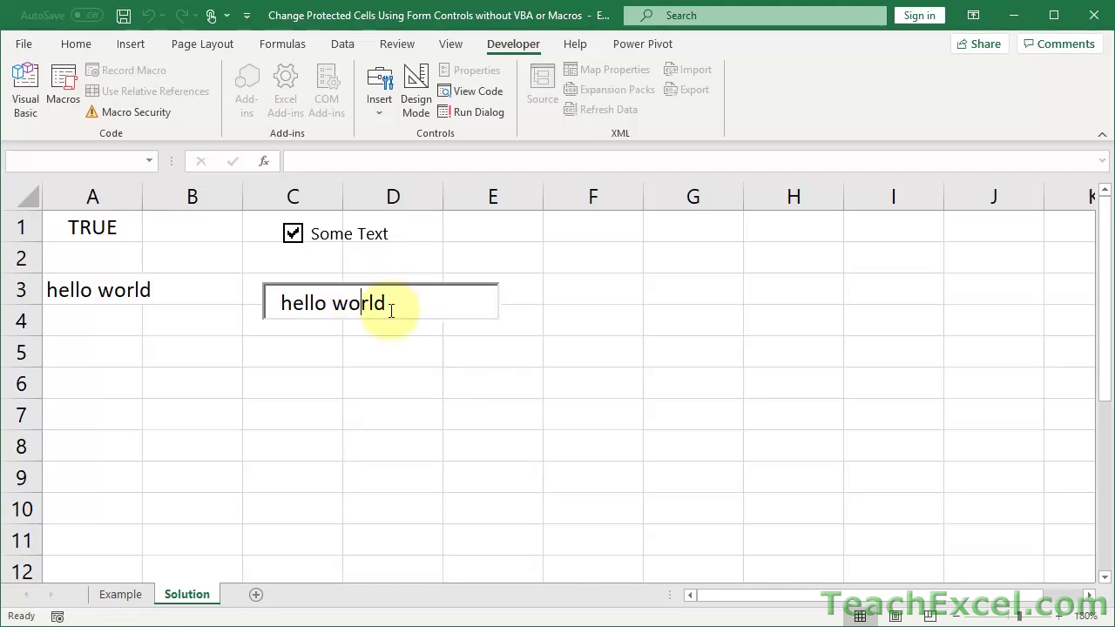
click(369, 345)
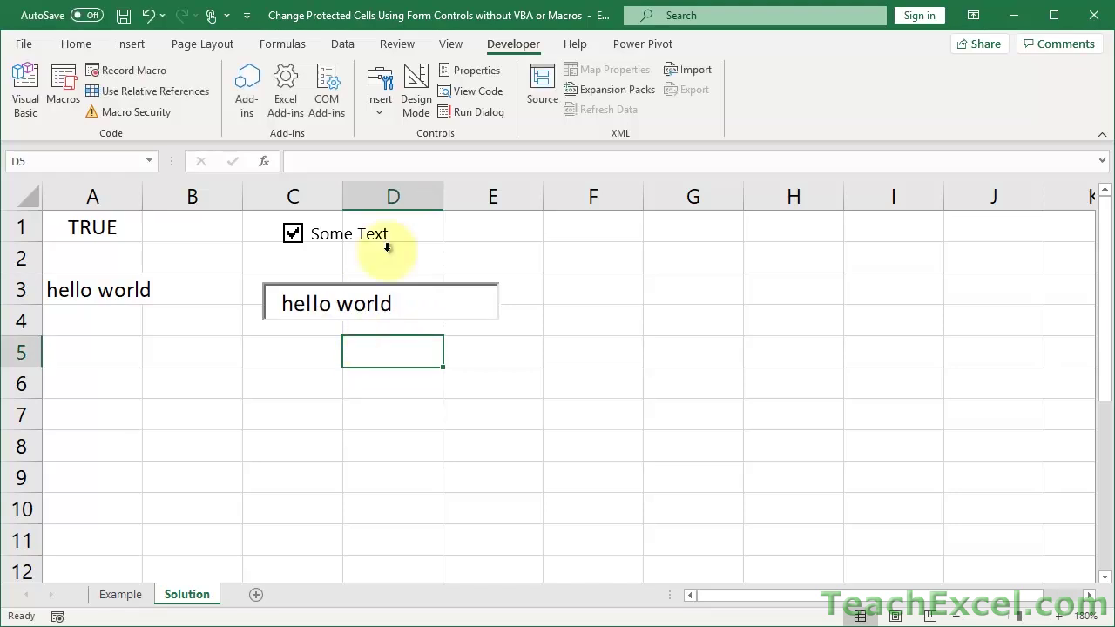
- Turn on Design Mode, bring up the text box's editing options, dismiss them and turn Design Mode off again
click(419, 113)
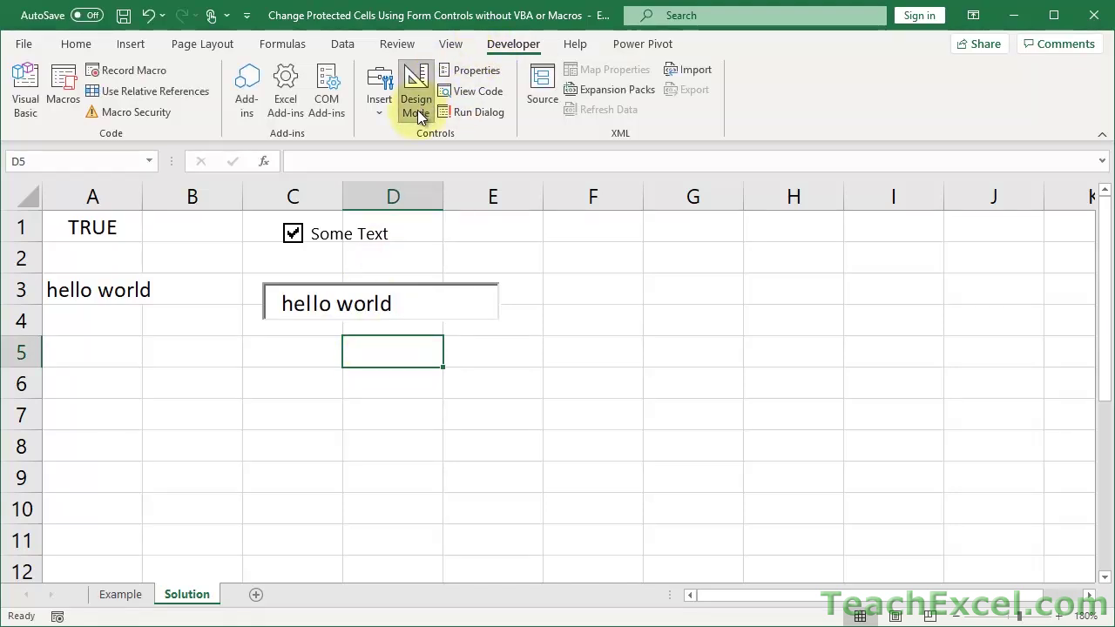
right_click(425, 304)
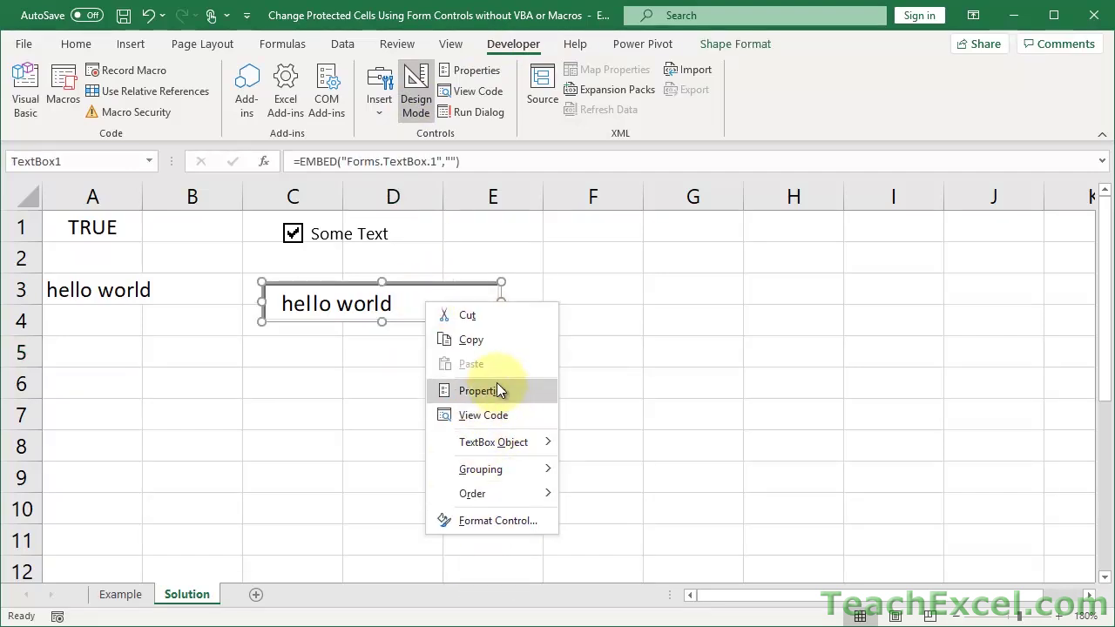
click(427, 288)
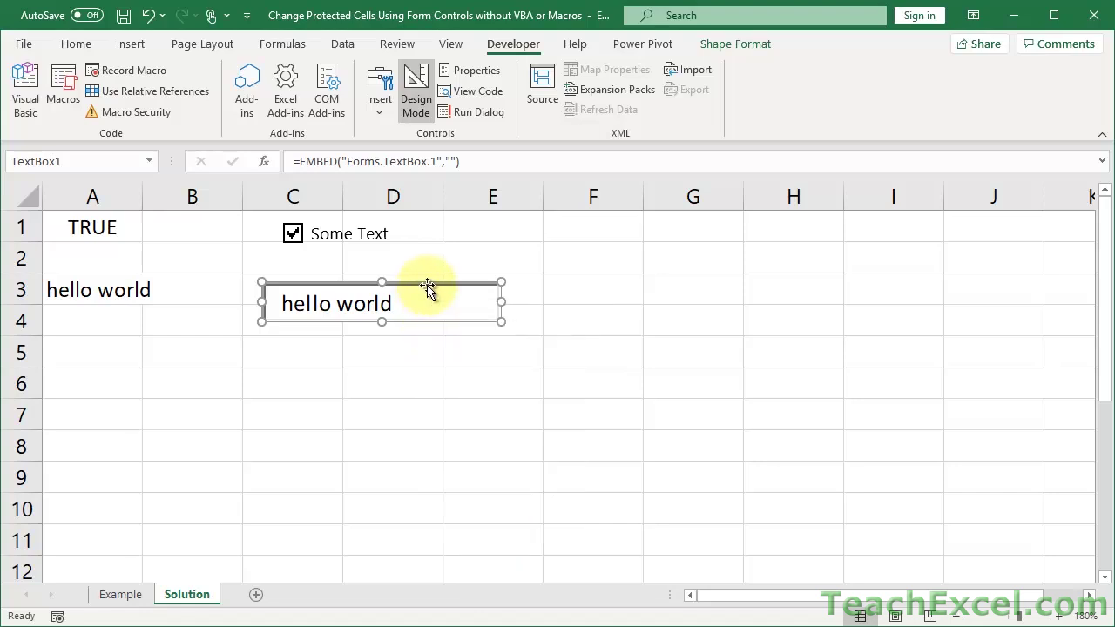
click(412, 117)
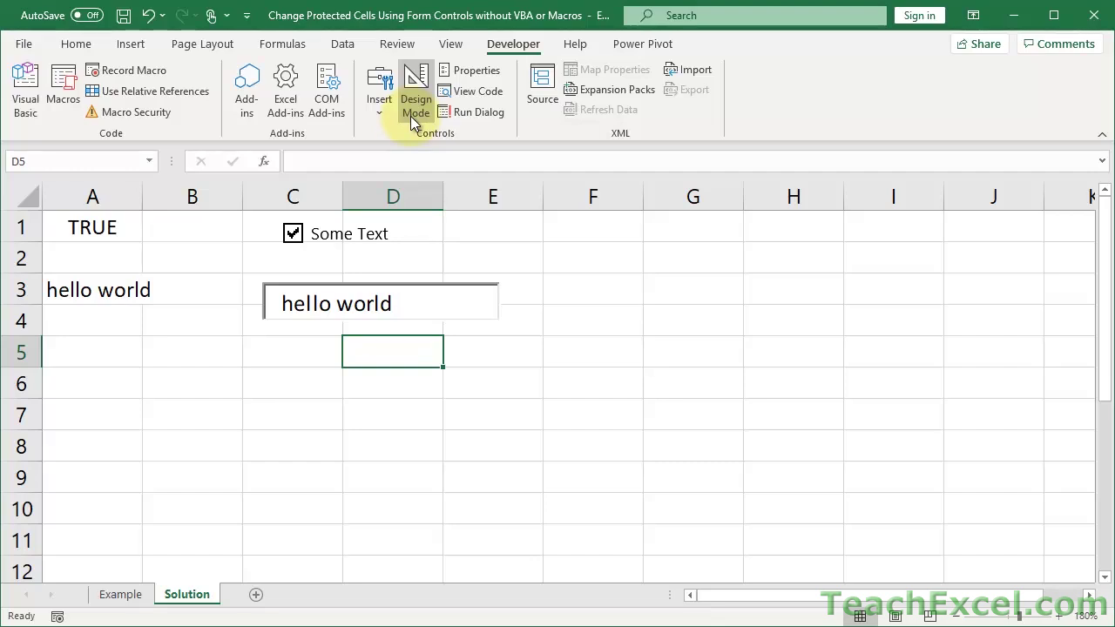
click(410, 106)
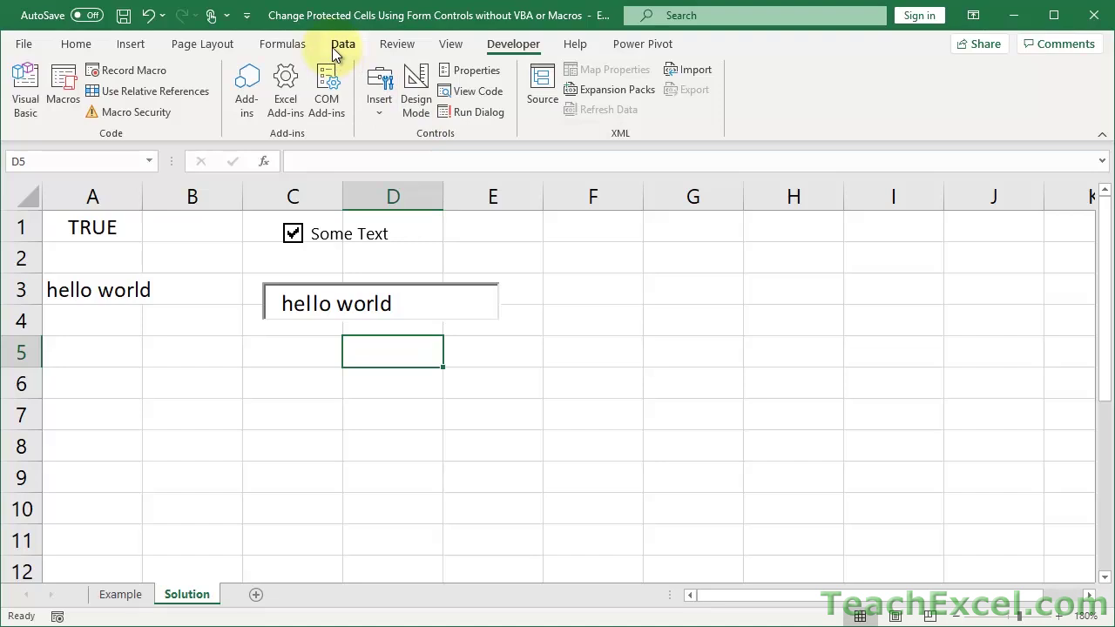
- Protect the Solution sheet without a password, allowing only the selection of locked and unlocked cells
click(394, 42)
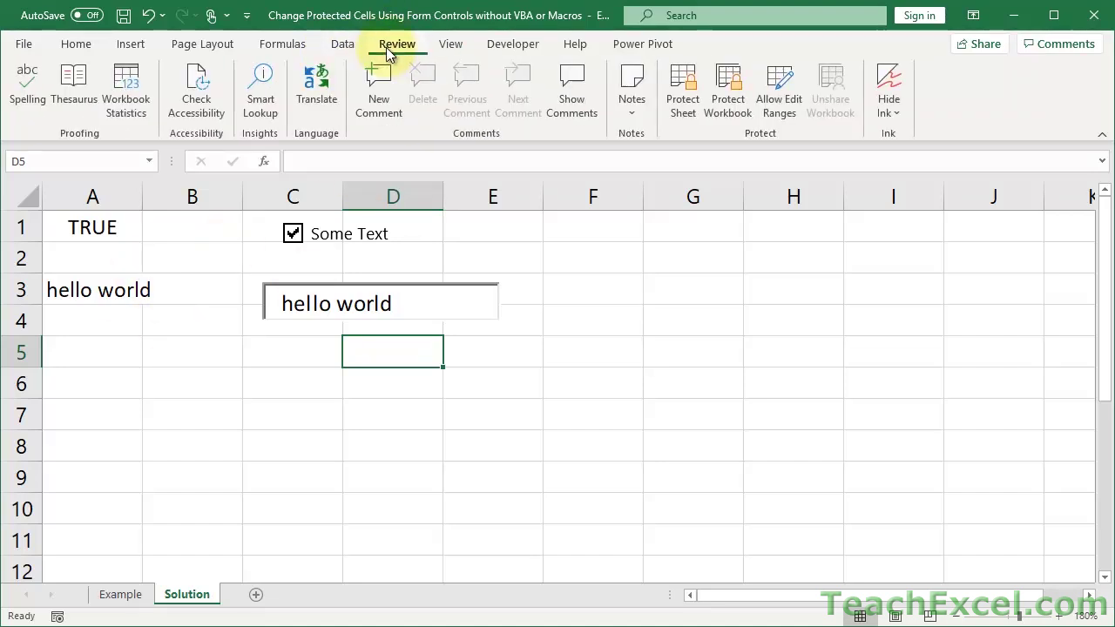
click(683, 91)
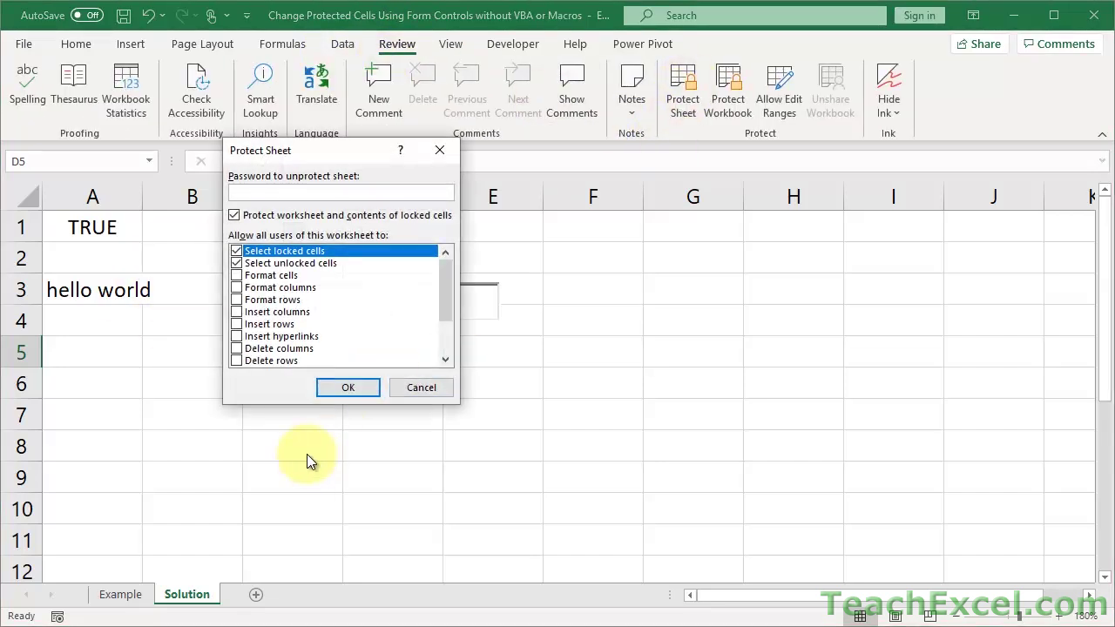
click(345, 392)
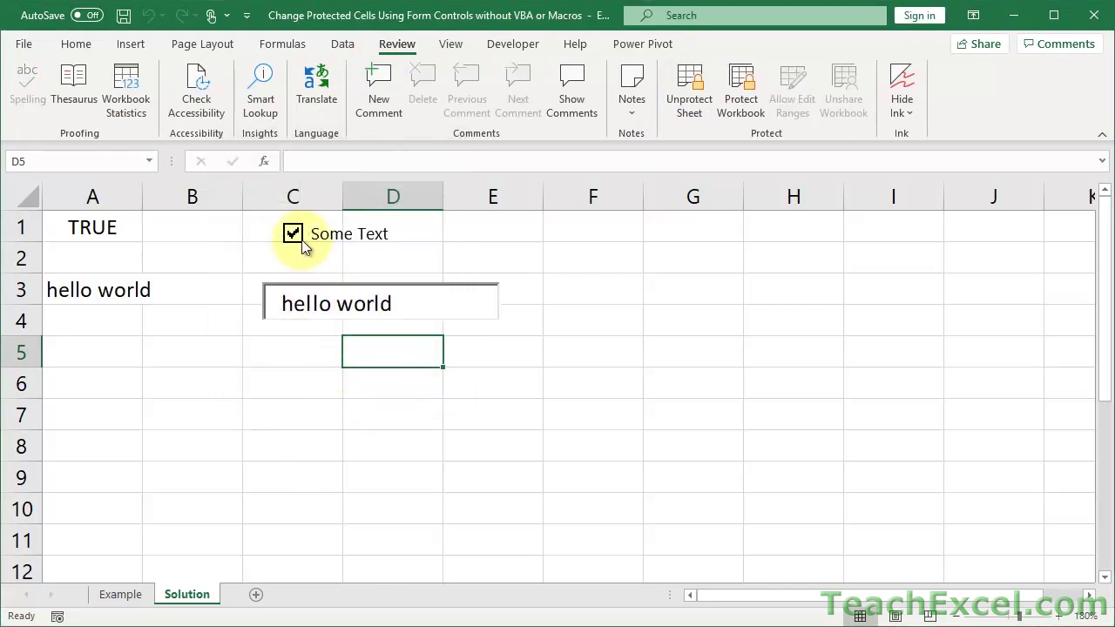
- Test the check box and shorten the text box entry to "hell world" on the protected sheet
click(294, 235)
click(291, 236)
click(326, 318)
key(BackSpace)
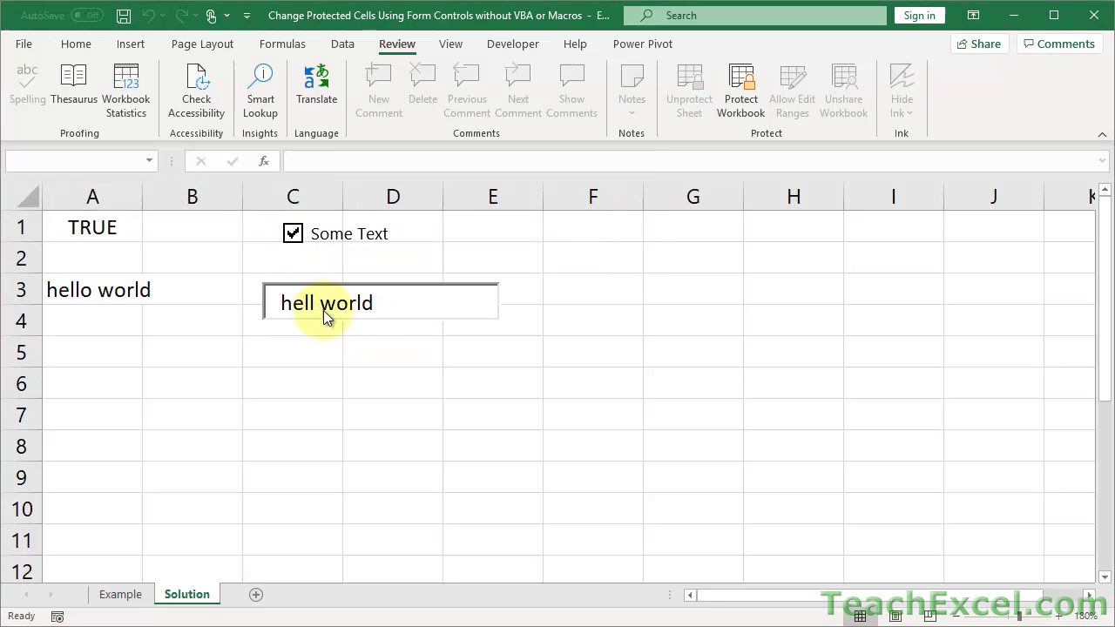
key(Return)
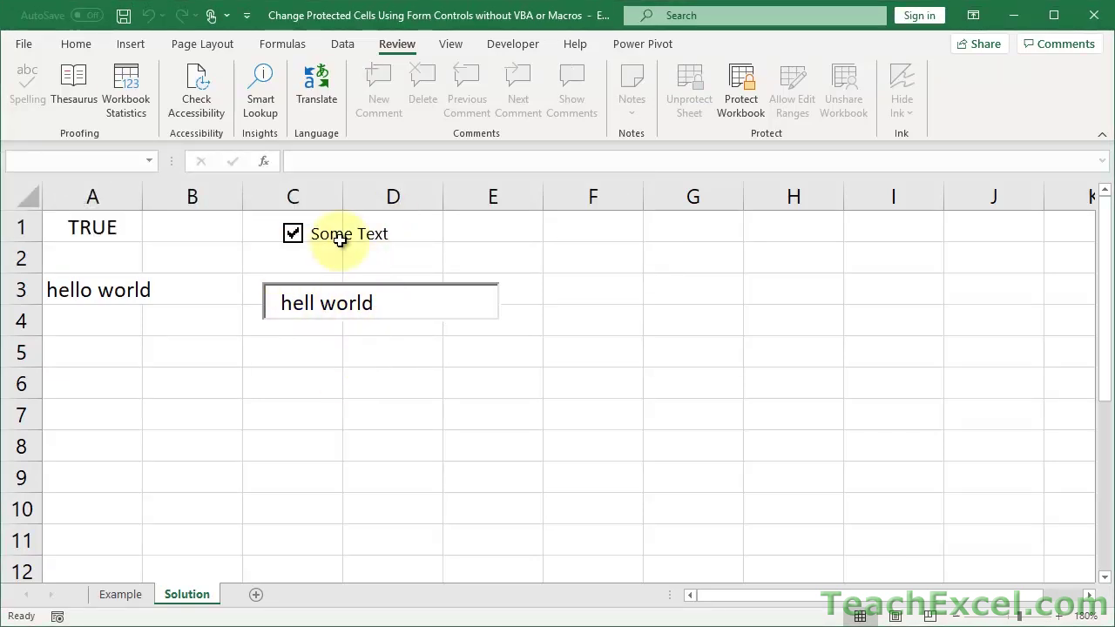
click(307, 396)
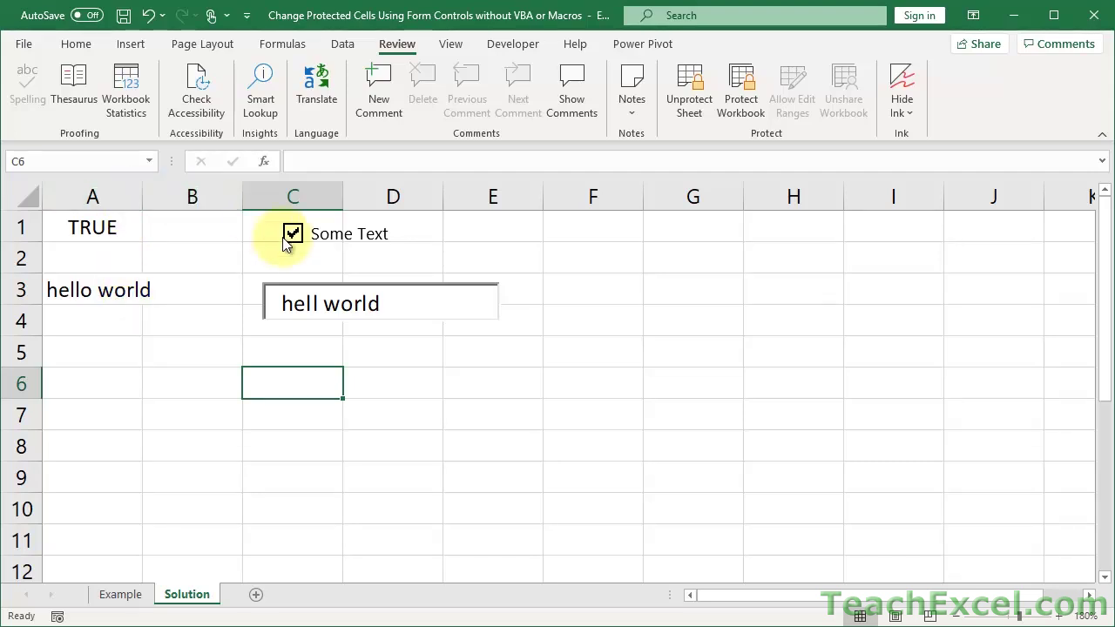
- Unprotect the Solution sheet and widen column A to fit the text in A3
click(186, 350)
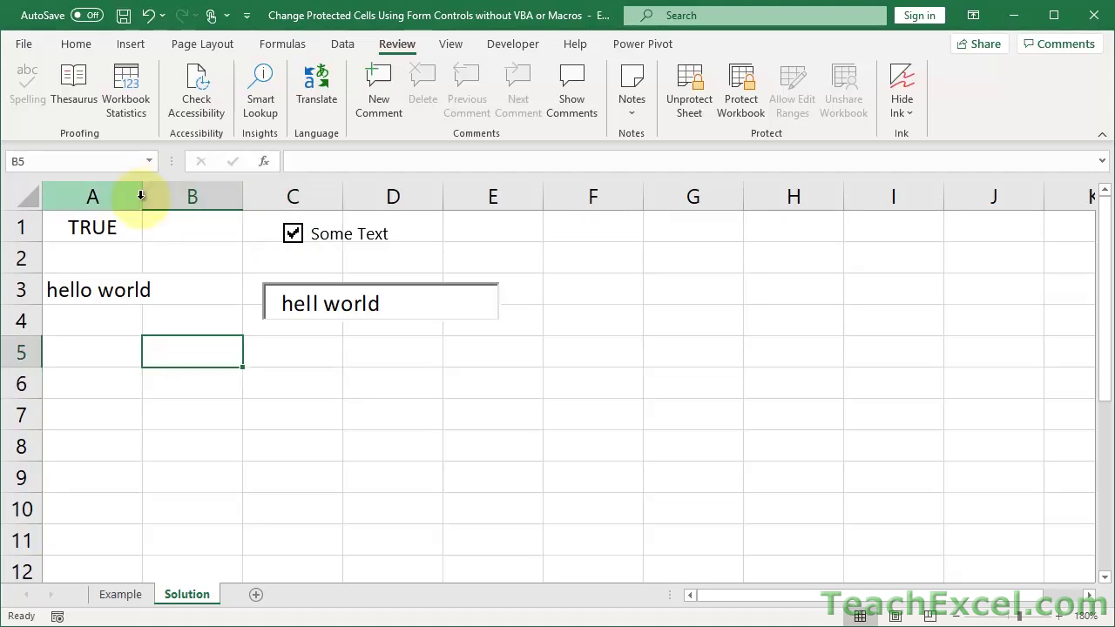
click(682, 116)
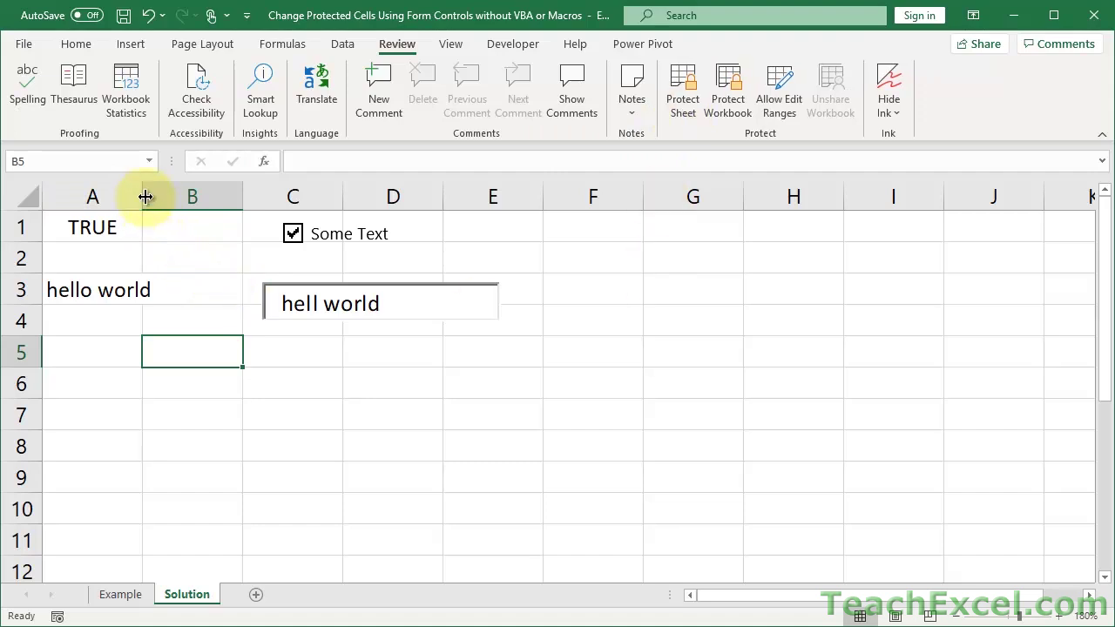
drag(144, 197, 179, 198)
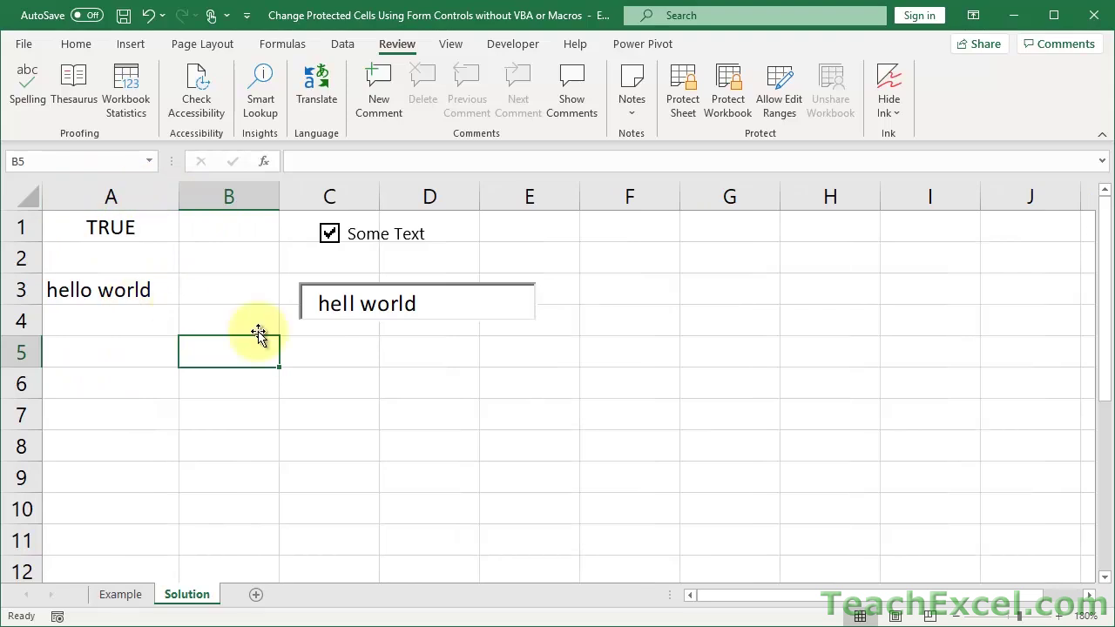
- Enter the formula =A1 in cell C5 and =A3 in cell C6
click(309, 350)
text(=)
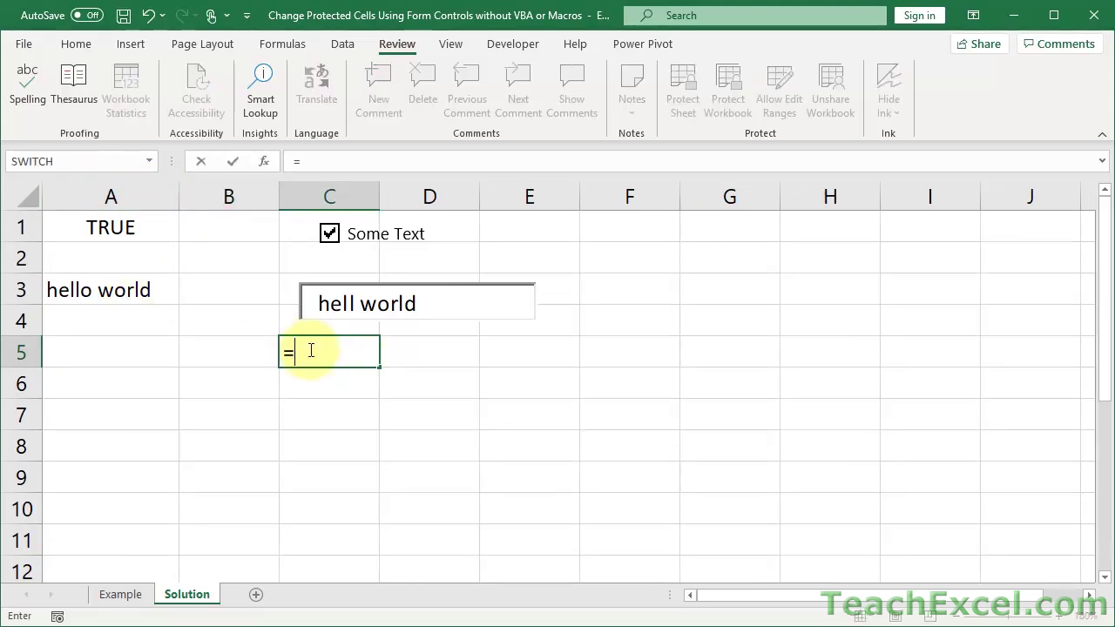
click(108, 229)
key(Return)
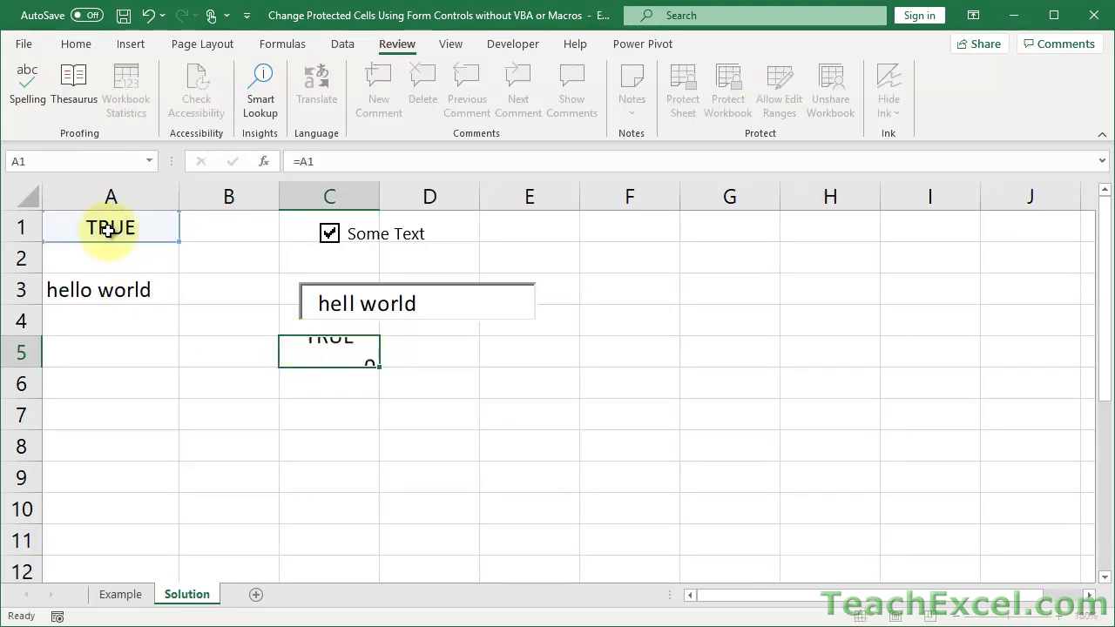
text(=)
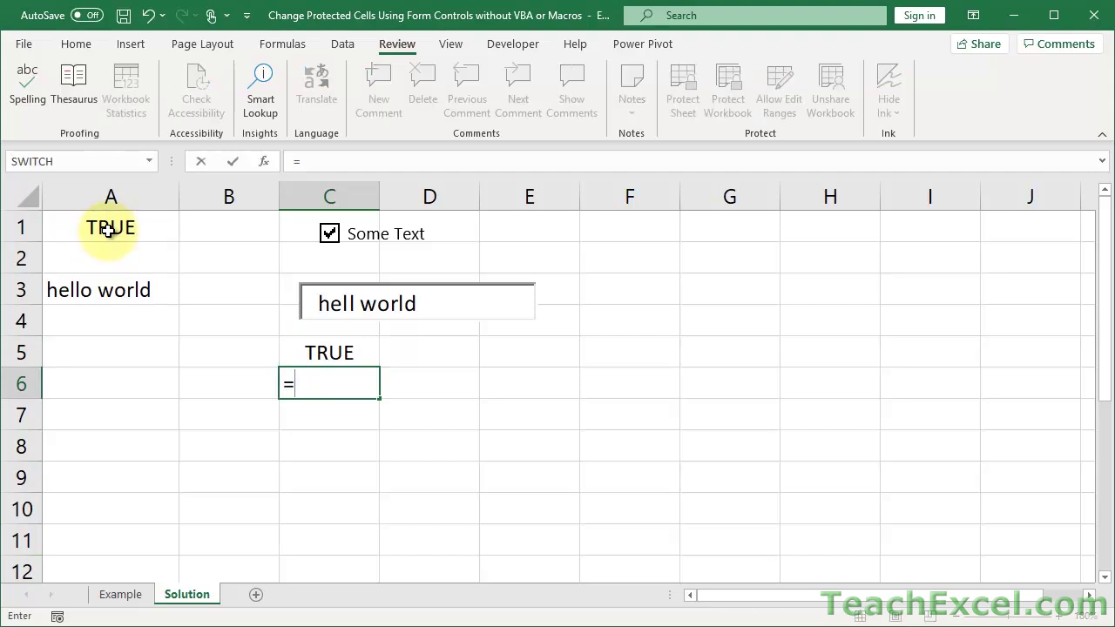
click(102, 291)
key(Return)
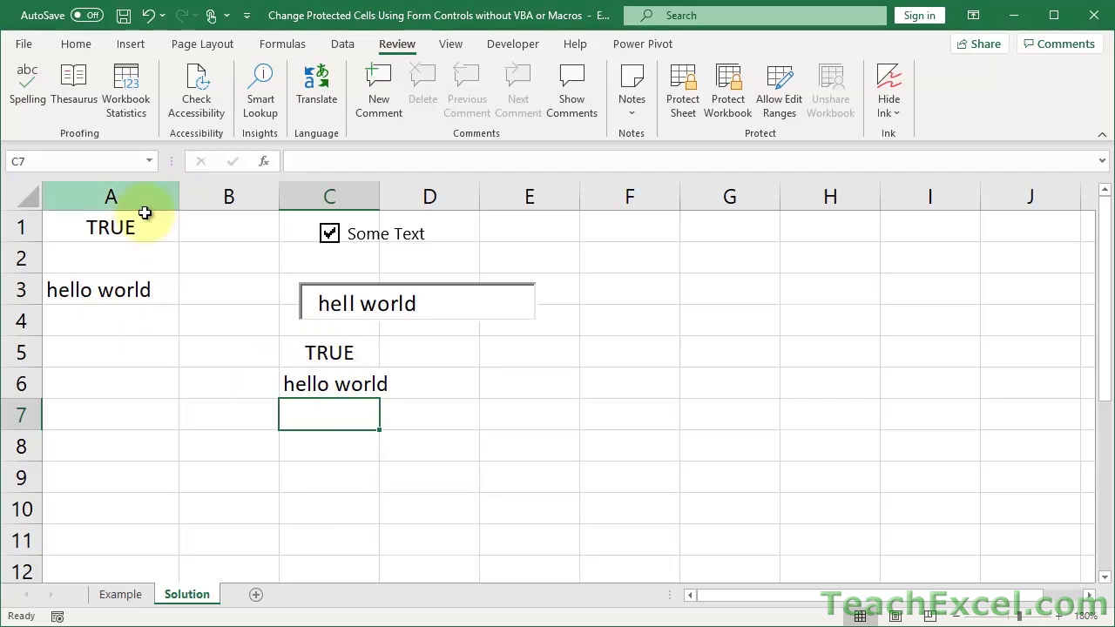
- Turn off the Locked protection setting for cell A1
right_click(106, 234)
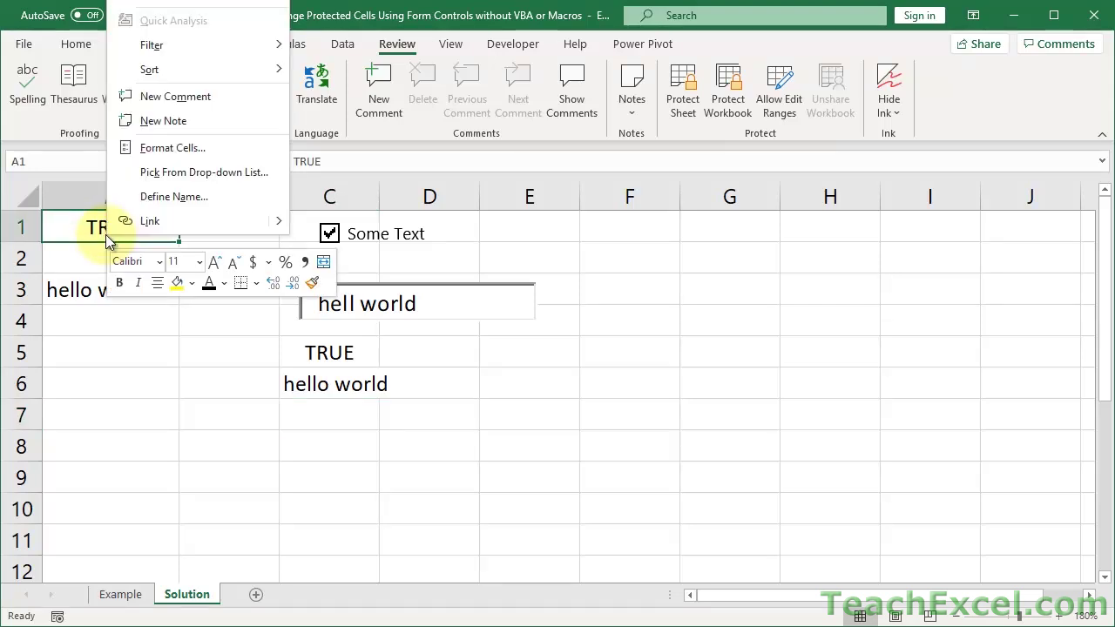
click(177, 149)
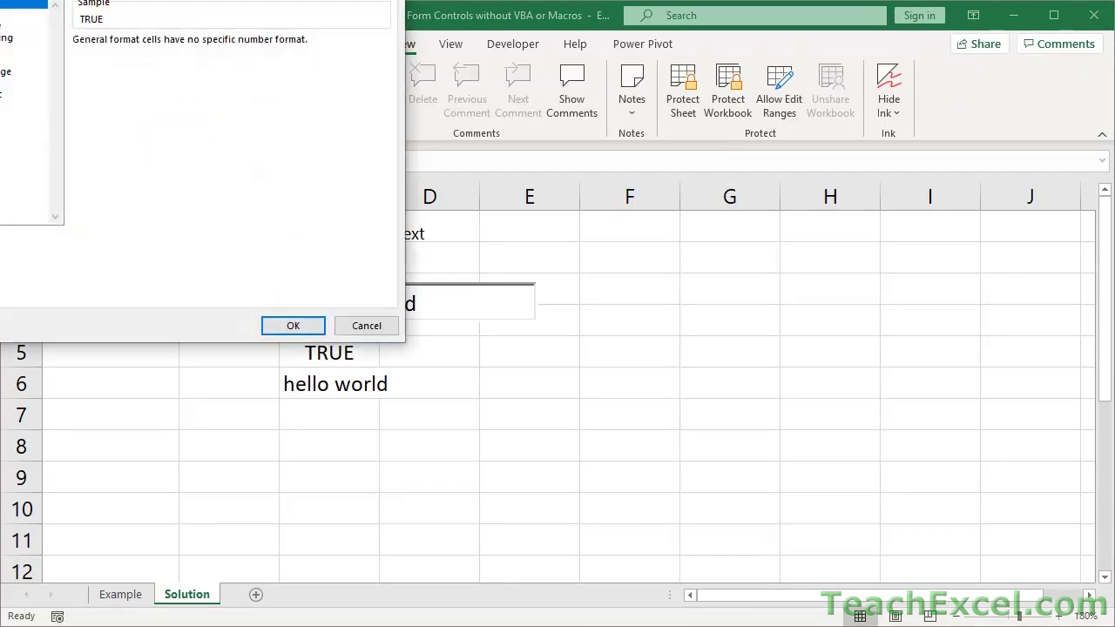
click(415, 89)
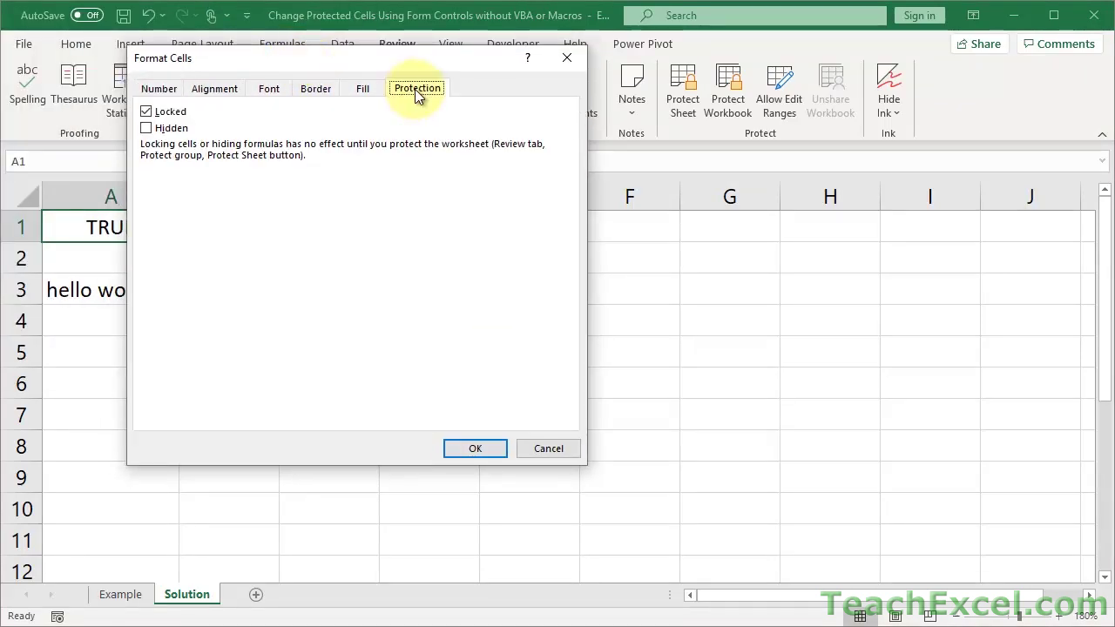
click(146, 112)
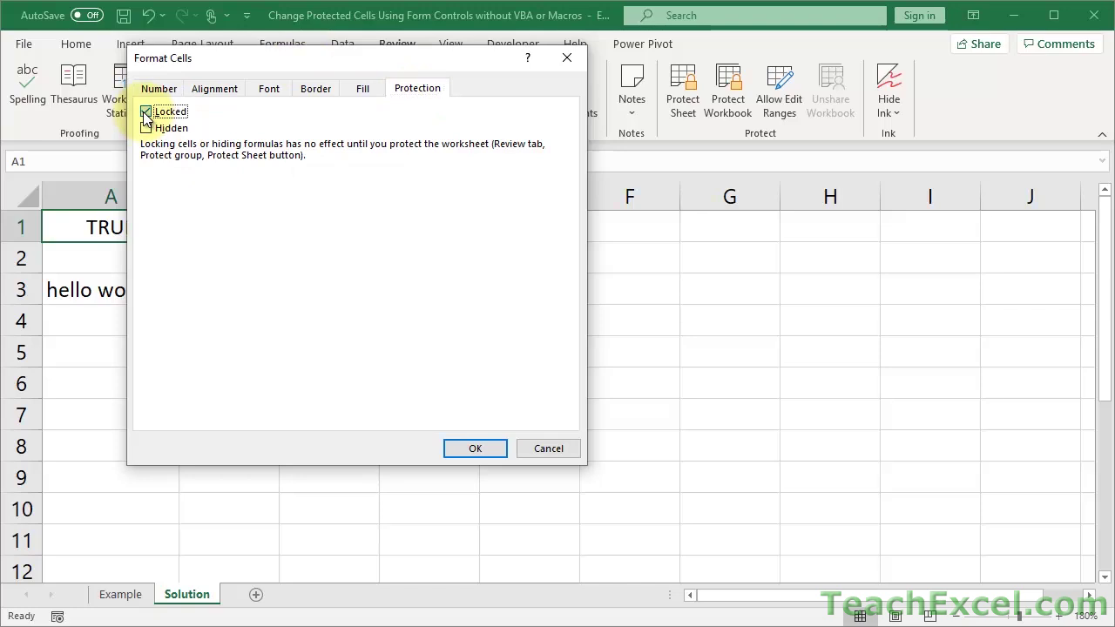
click(462, 450)
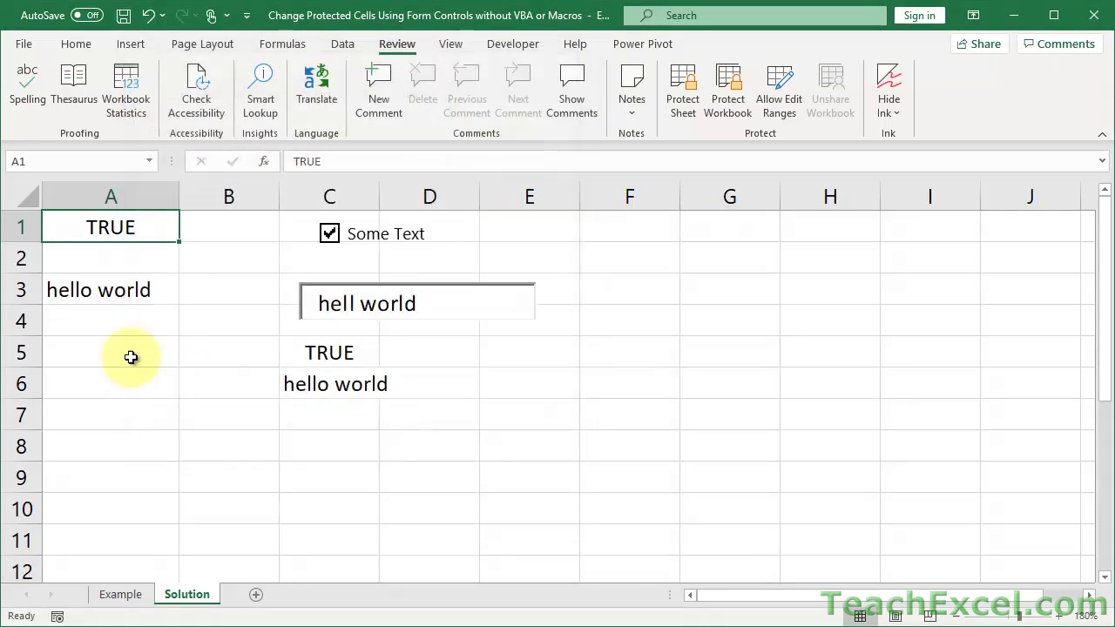
- Turn off the Locked protection setting for cell A3
right_click(94, 293)
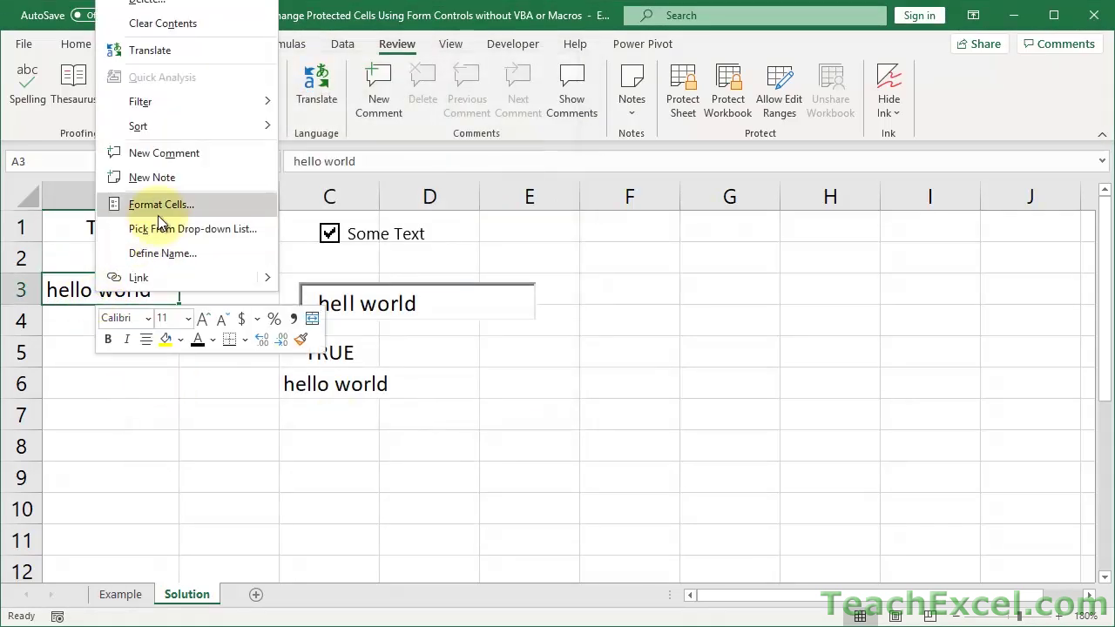
click(157, 220)
drag(162, 40, 344, 108)
click(174, 151)
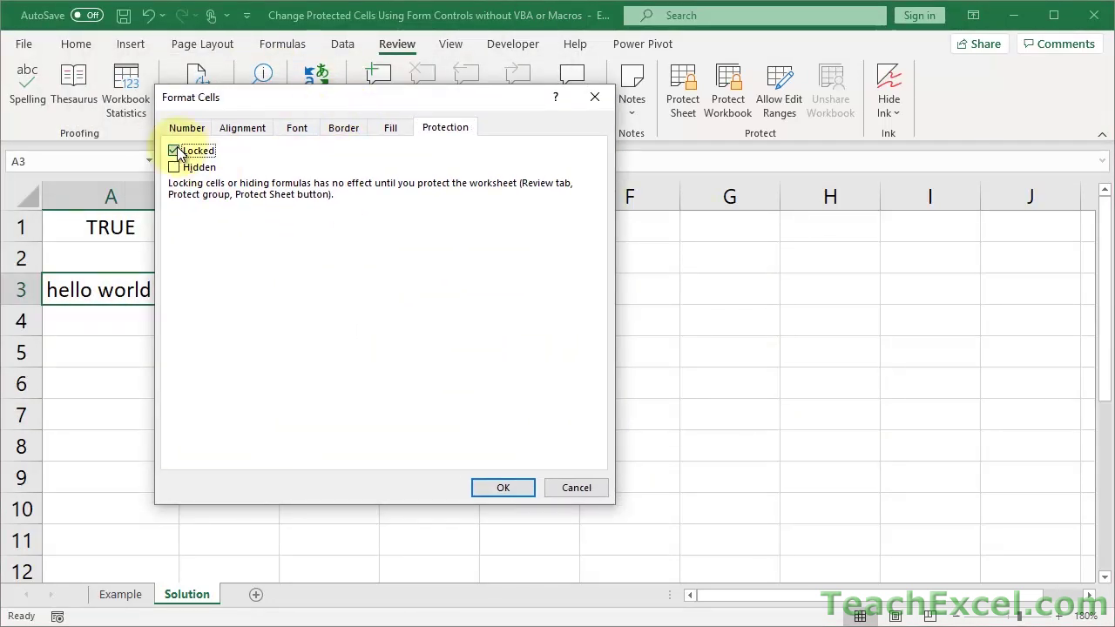
click(501, 484)
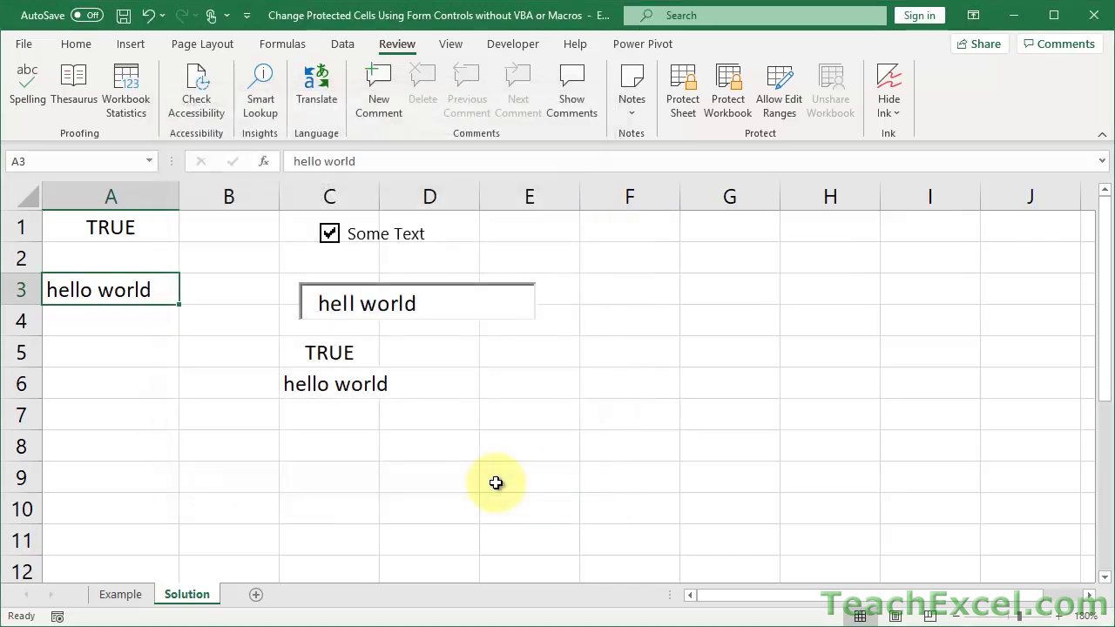
- Protect the sheet without a password, allowing only the selection of locked and unlocked cells
click(198, 245)
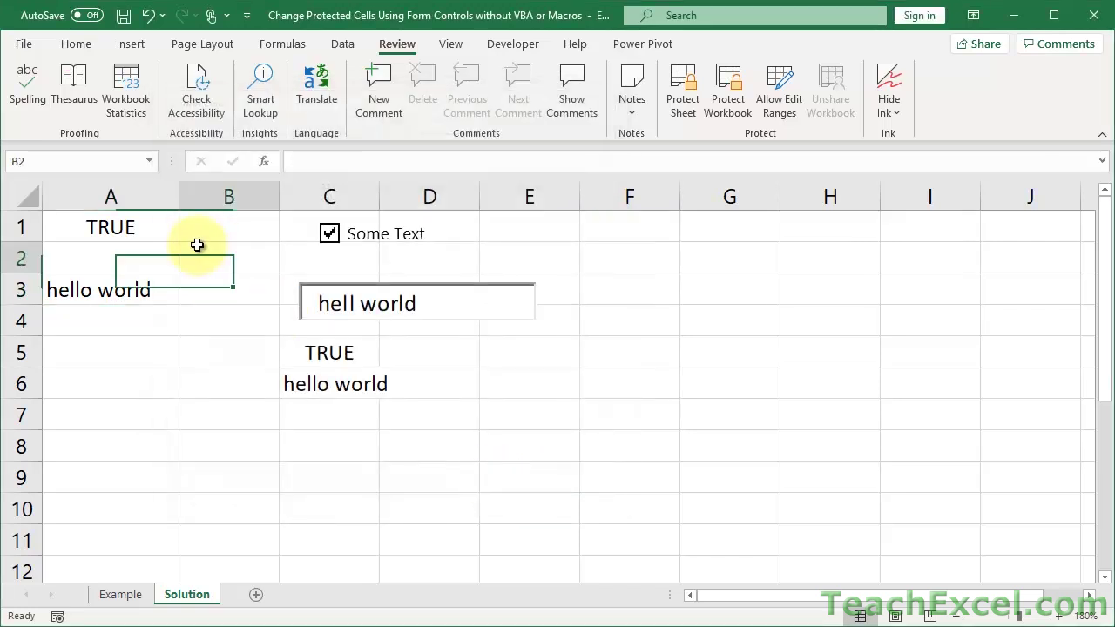
click(683, 91)
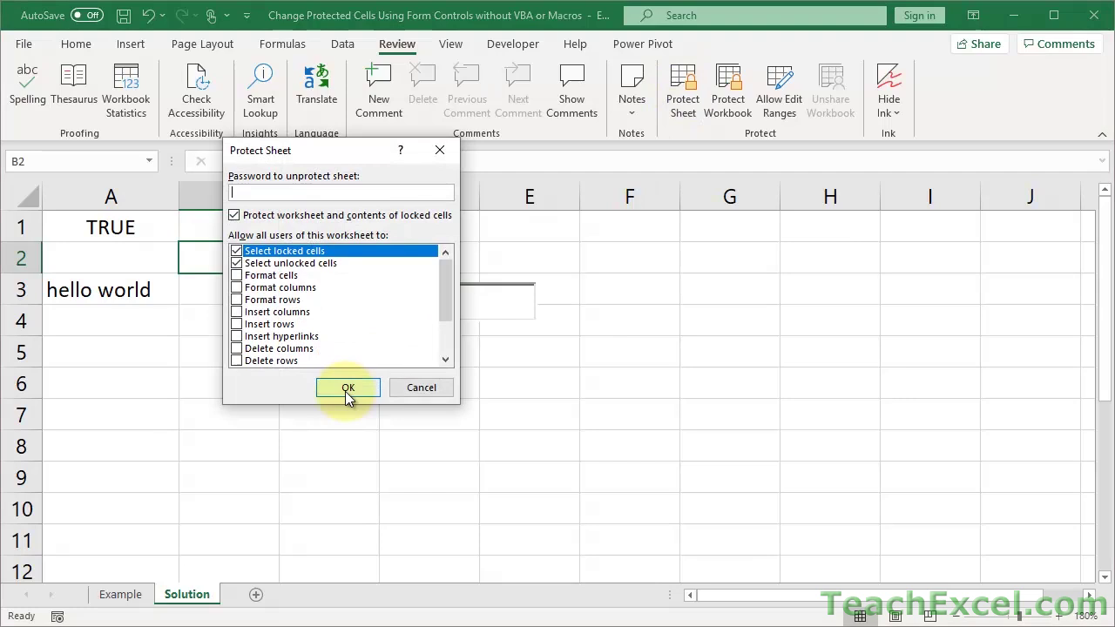
click(347, 388)
- Toggle the check box, leaving it cleared, and change the text box entry to "helloo world"
click(329, 233)
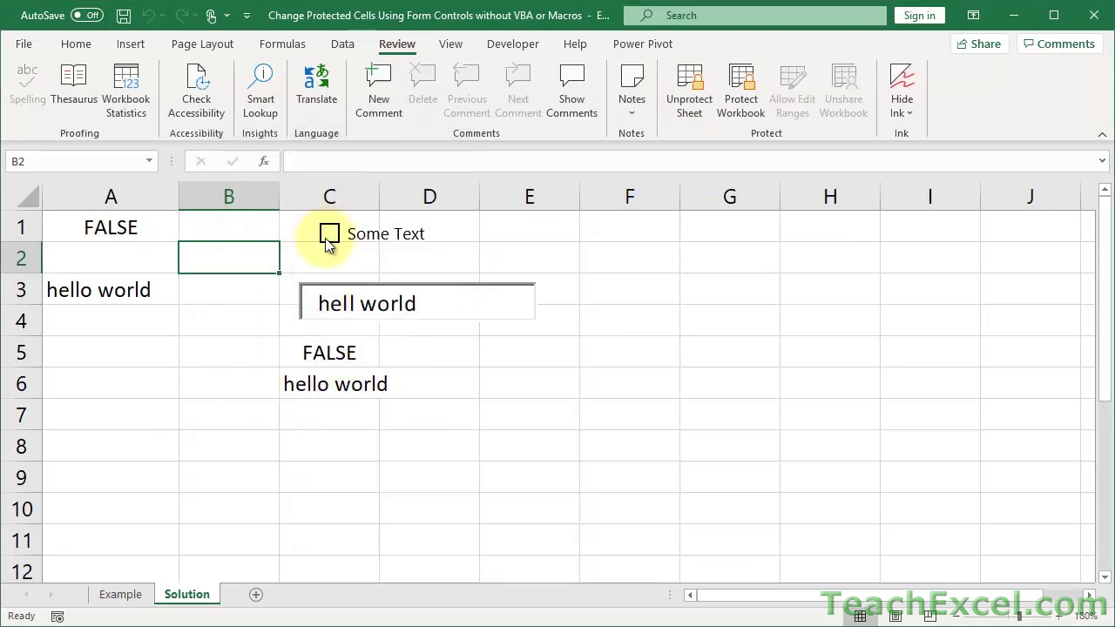
click(330, 235)
click(329, 235)
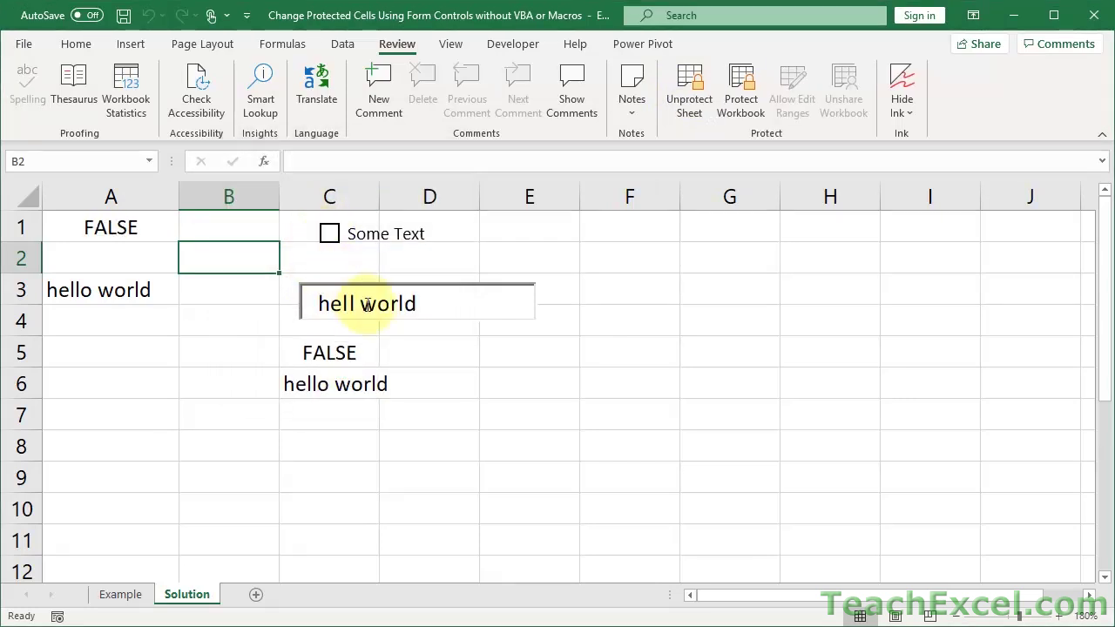
click(369, 304)
text(oo)
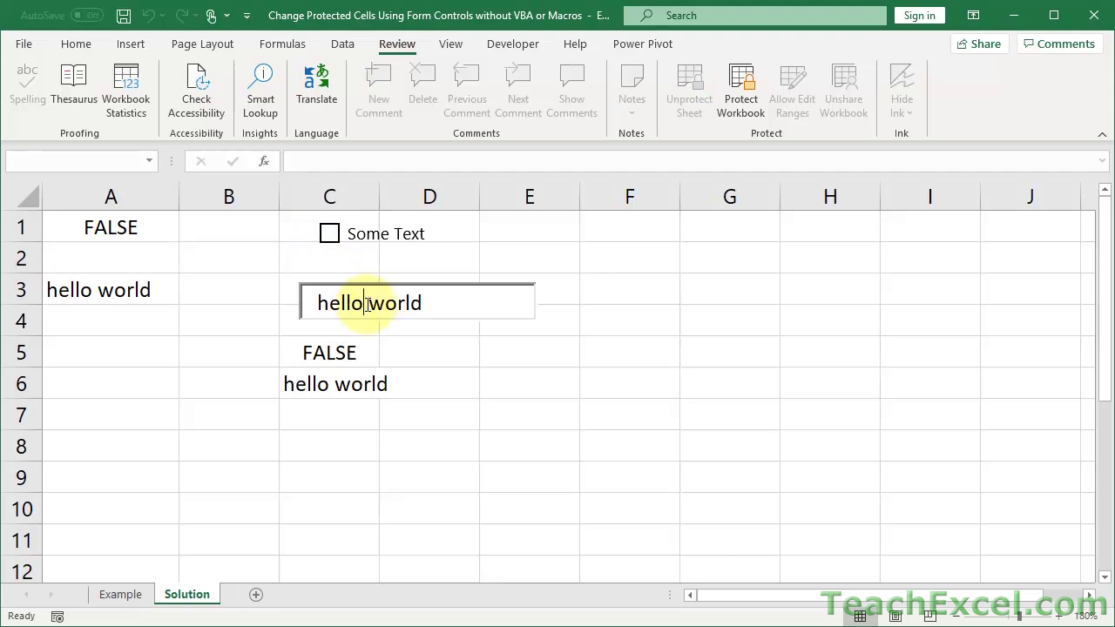
click(455, 354)
- Delete the contents of the unlocked cell A3 directly, and undo the deletion
click(153, 294)
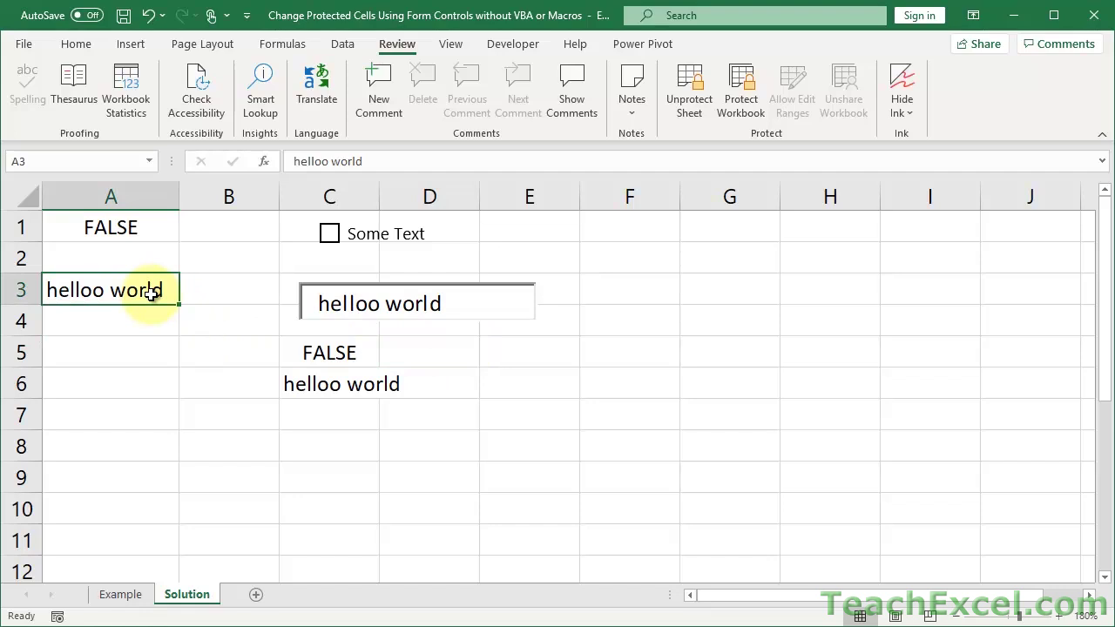
key(Delete)
key(ctrl+z)
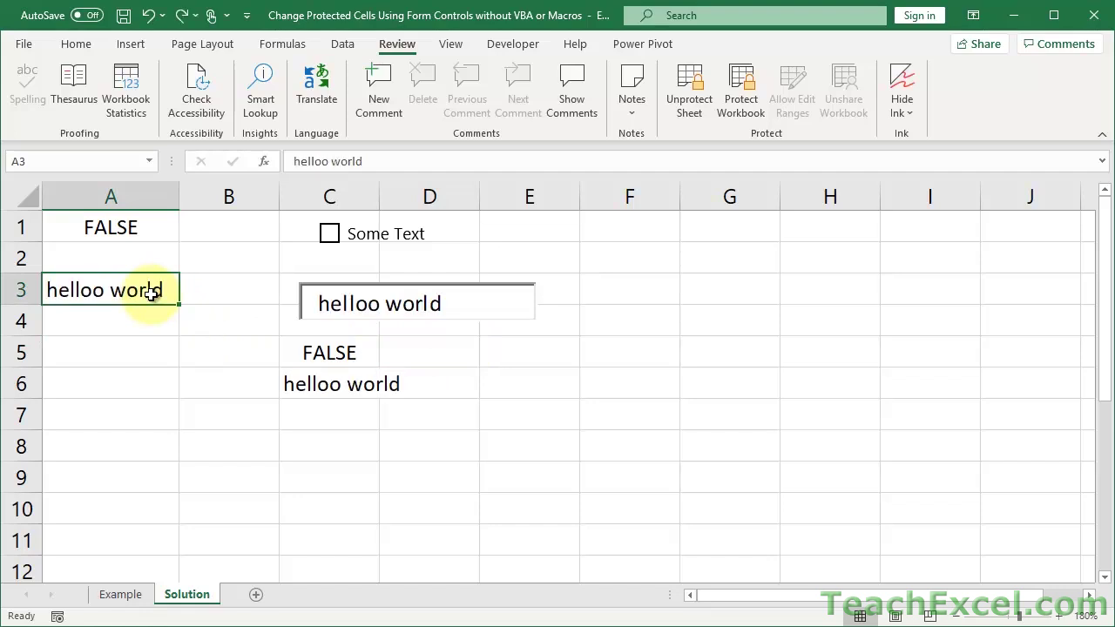
- Unprotect the sheet and hide column A, which holds the linked cells
click(706, 77)
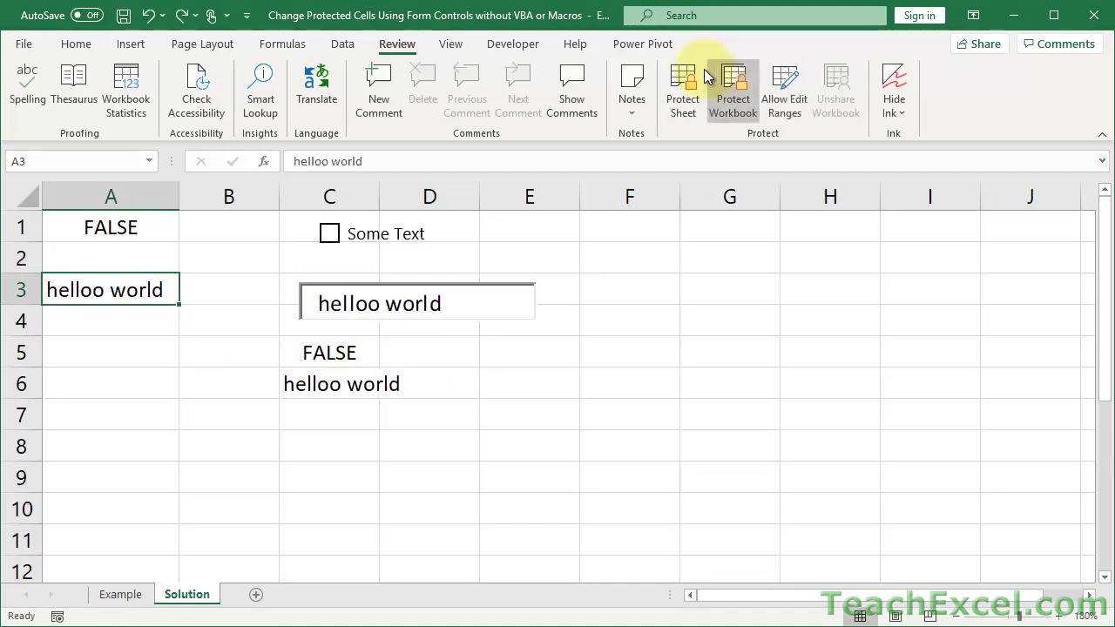
right_click(130, 191)
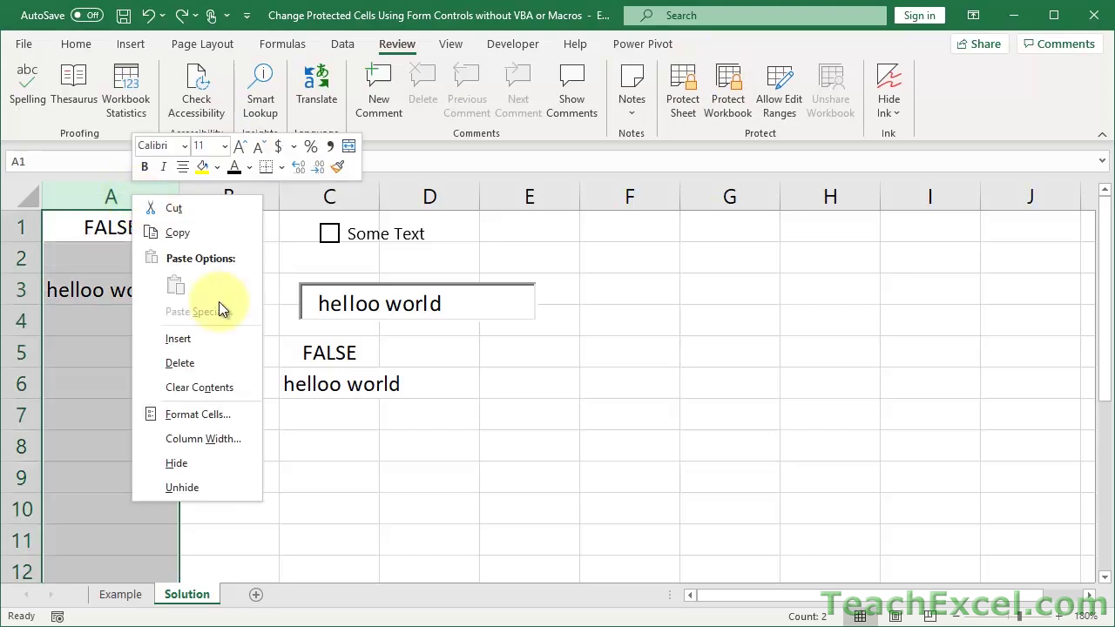
click(202, 462)
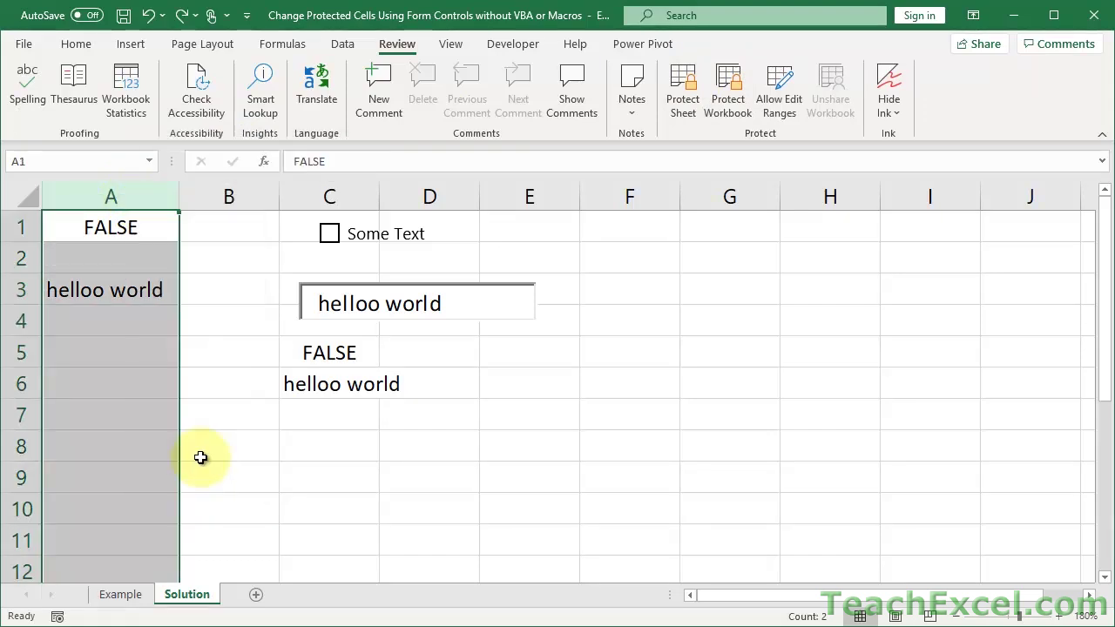
- Protect the sheet again with no password and the default selection permissions, keeping column A hidden
click(102, 231)
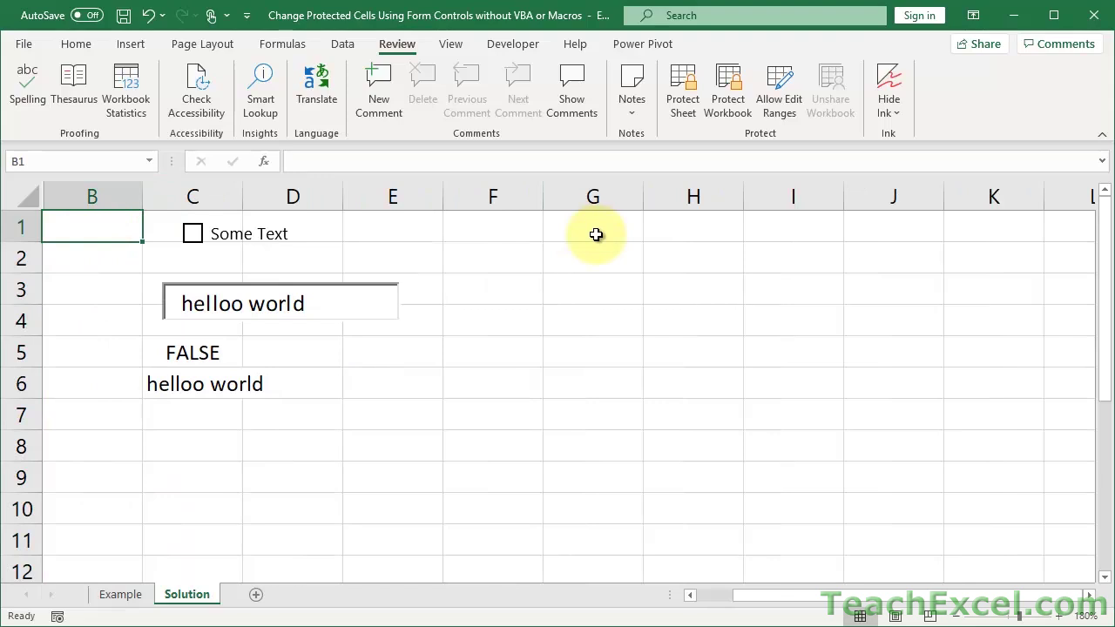
click(683, 106)
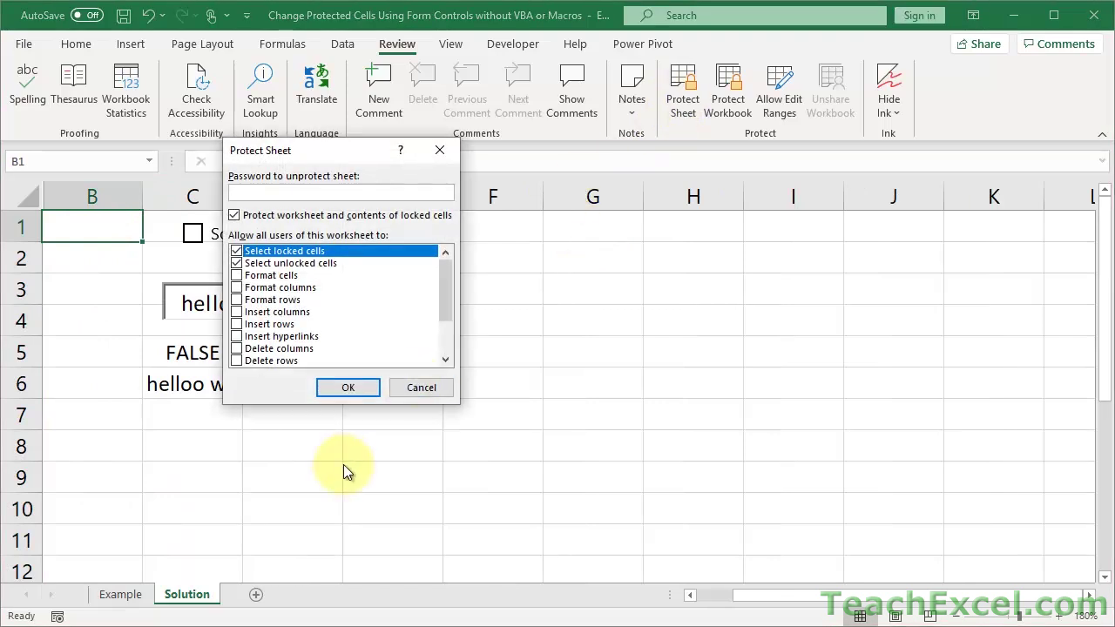
click(347, 386)
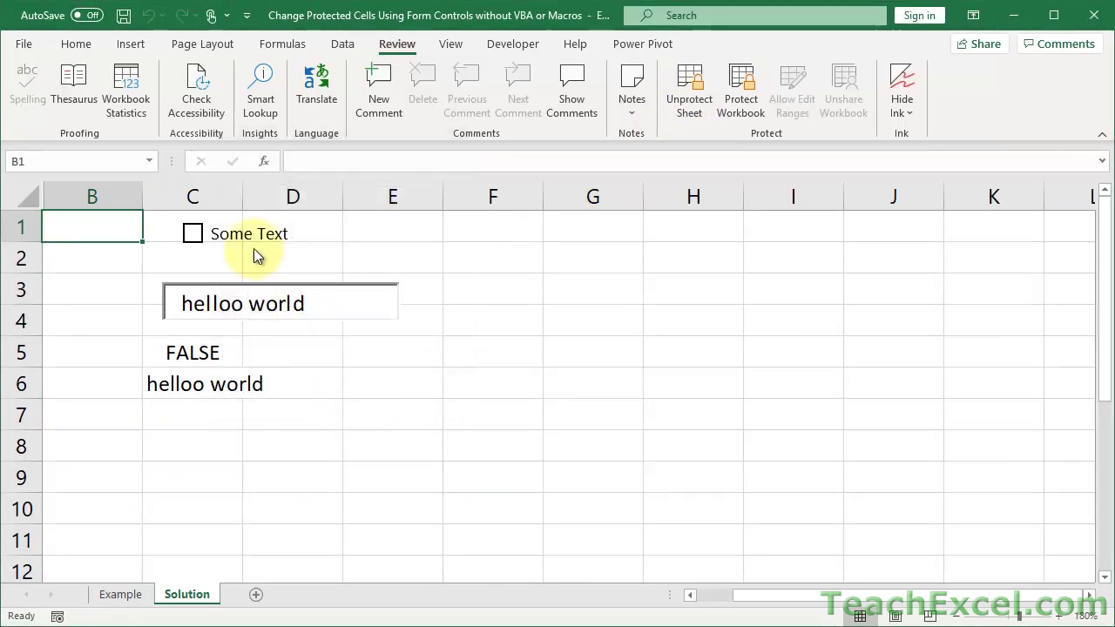
- Toggle the check box on and off, and correct the text box entry to "hello world"
click(199, 237)
click(199, 236)
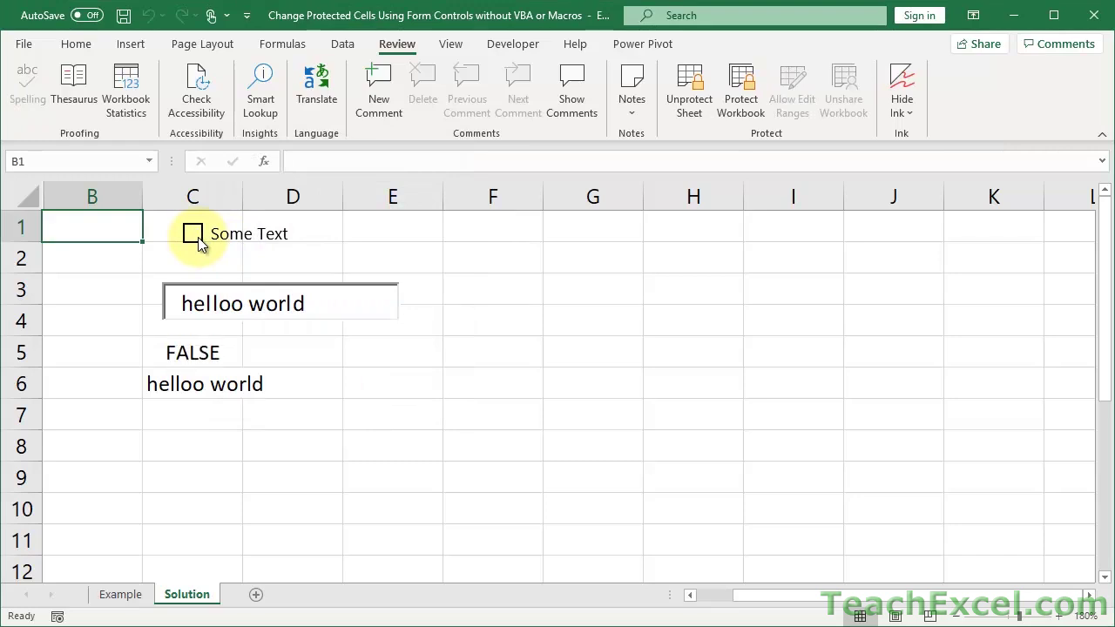
click(241, 304)
key(Delete)
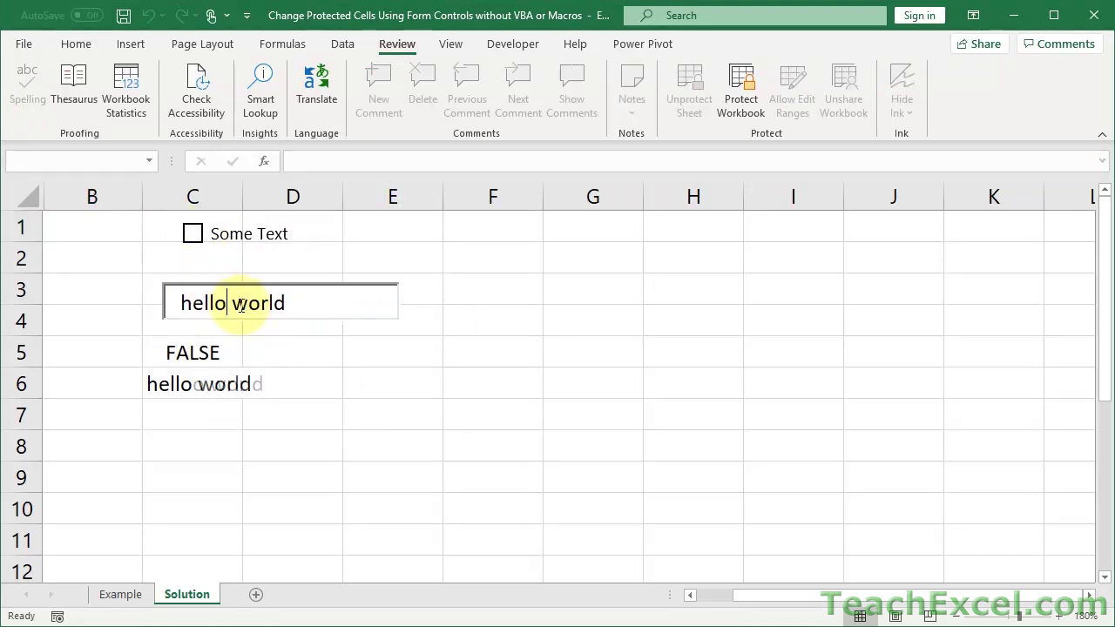
click(278, 356)
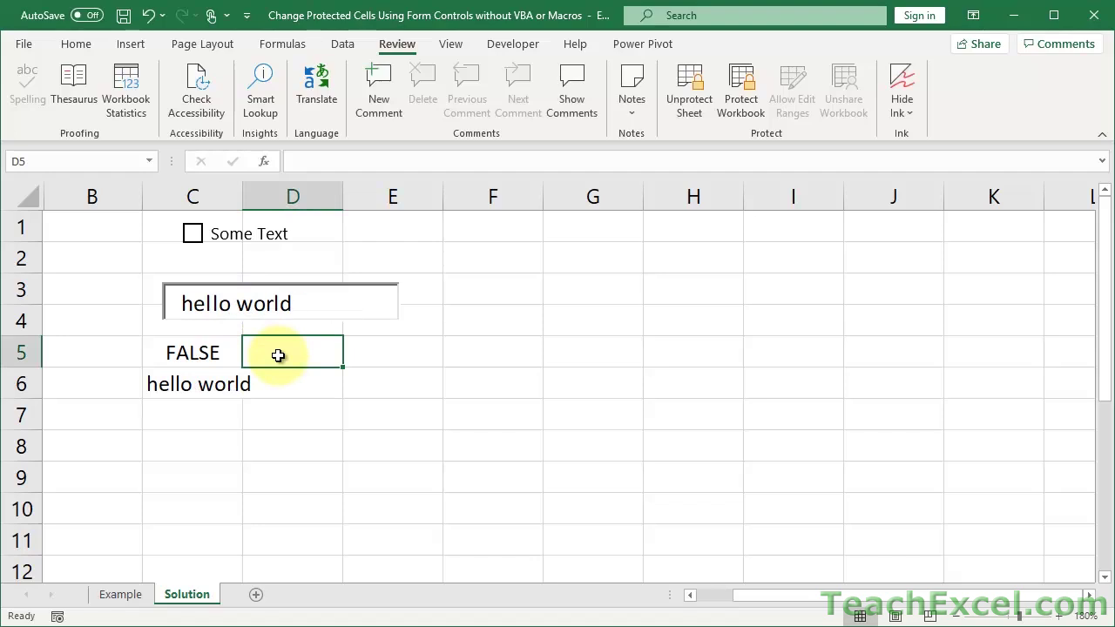
- Check which column commands are available for column B and column E while the sheet is protected
drag(89, 196, 36, 203)
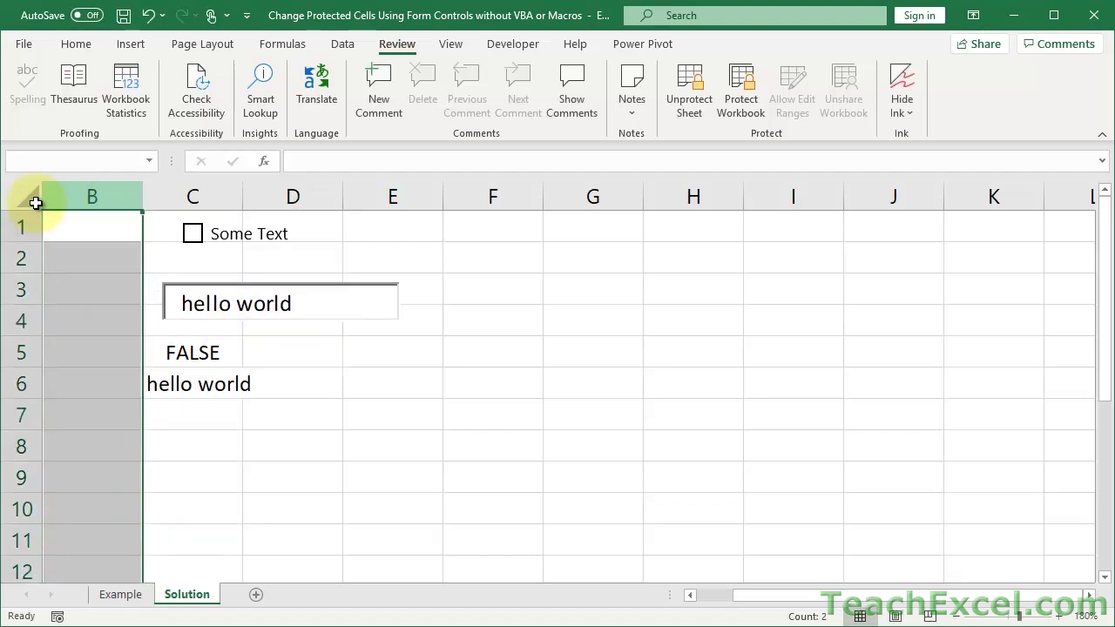
right_click(54, 204)
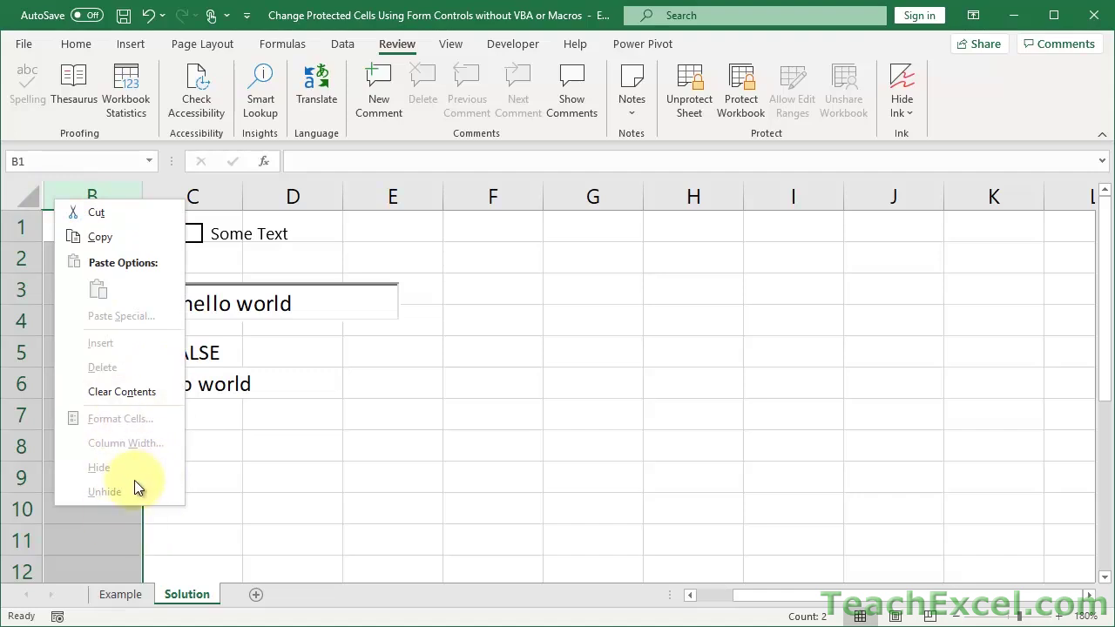
click(321, 188)
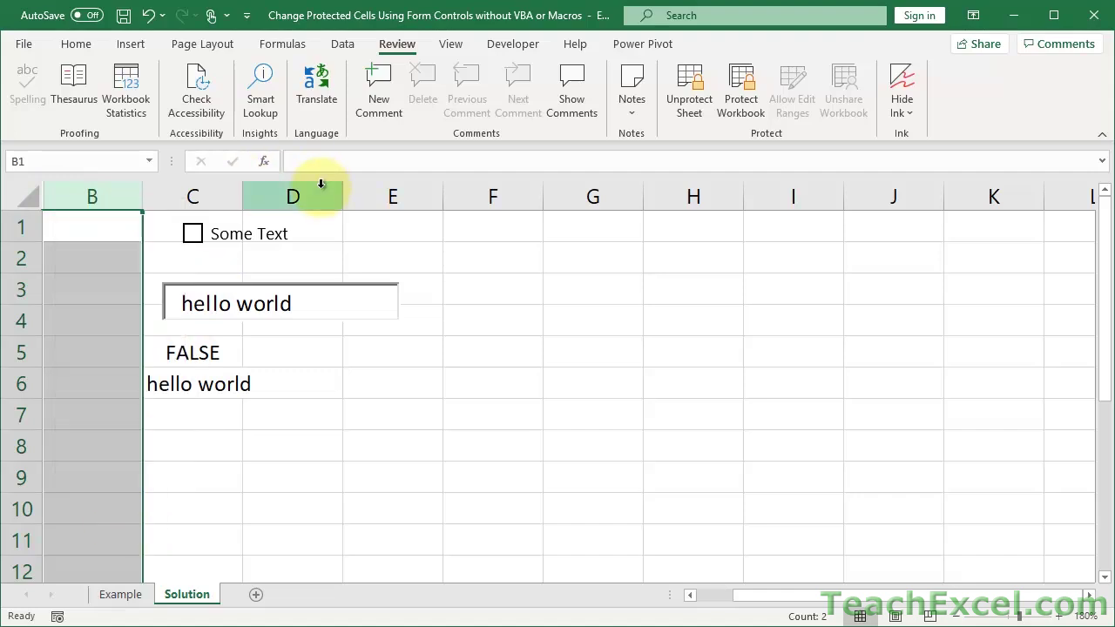
click(392, 196)
right_click(390, 198)
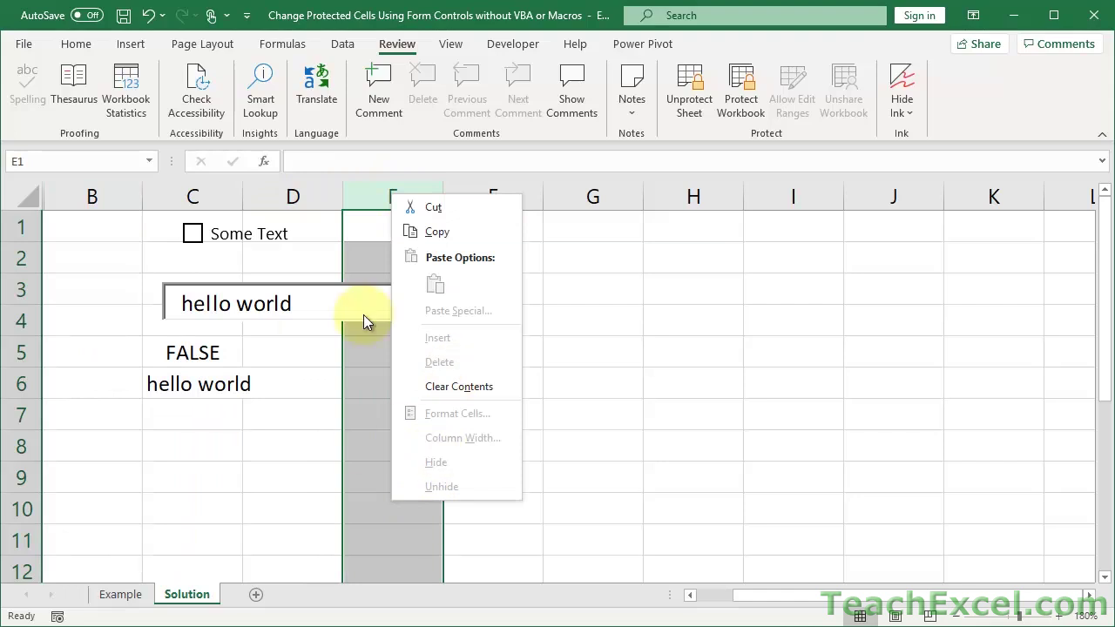
click(375, 202)
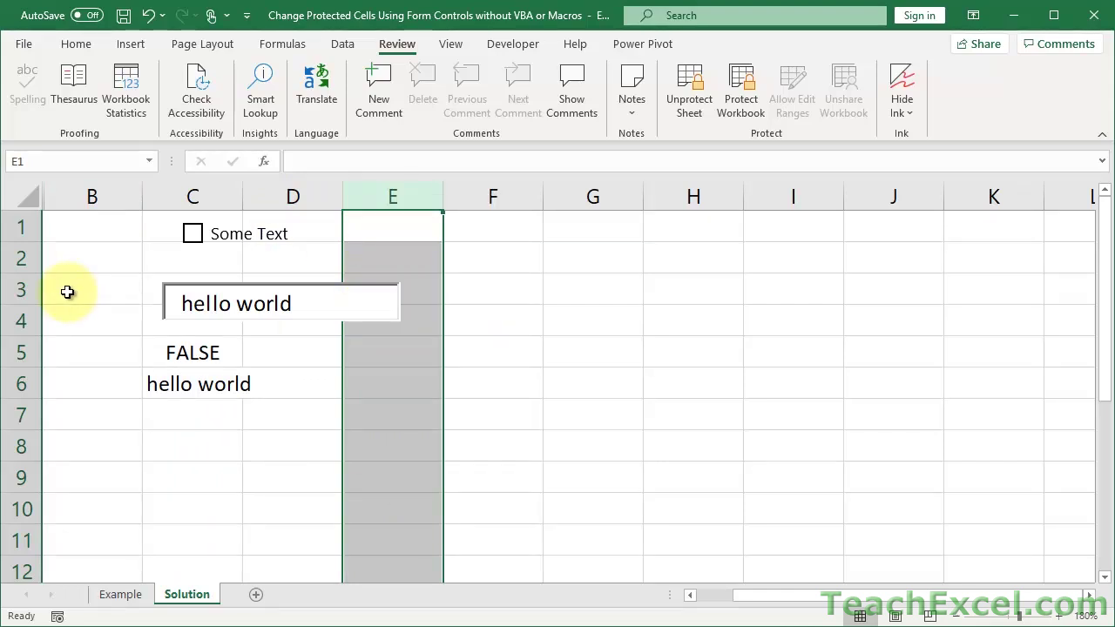
- Unprotect the sheet and unhide column A
click(690, 82)
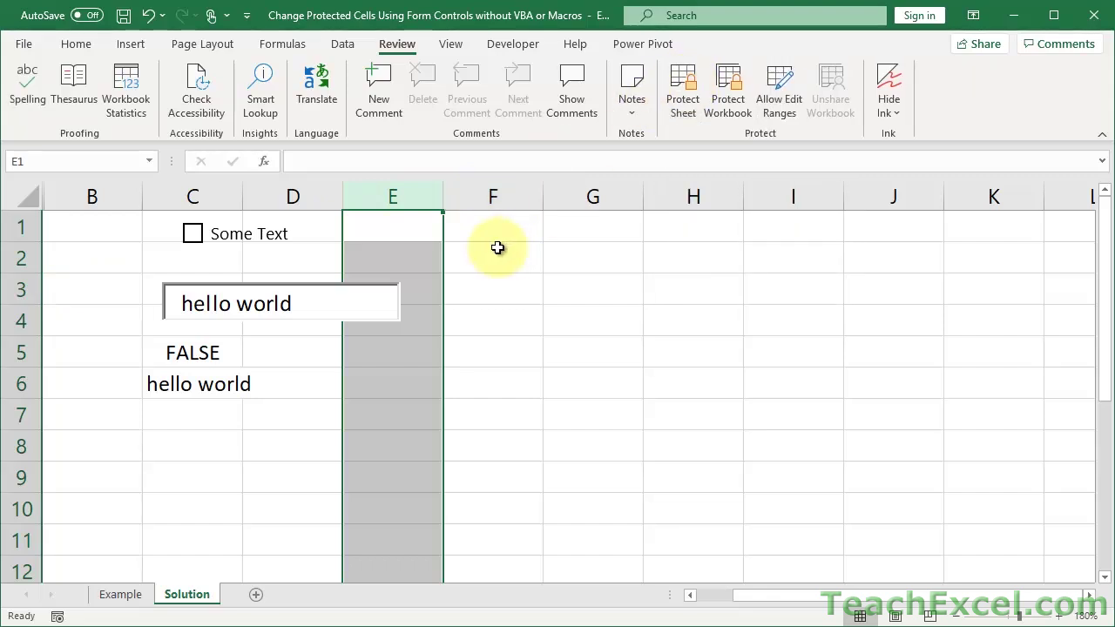
click(80, 196)
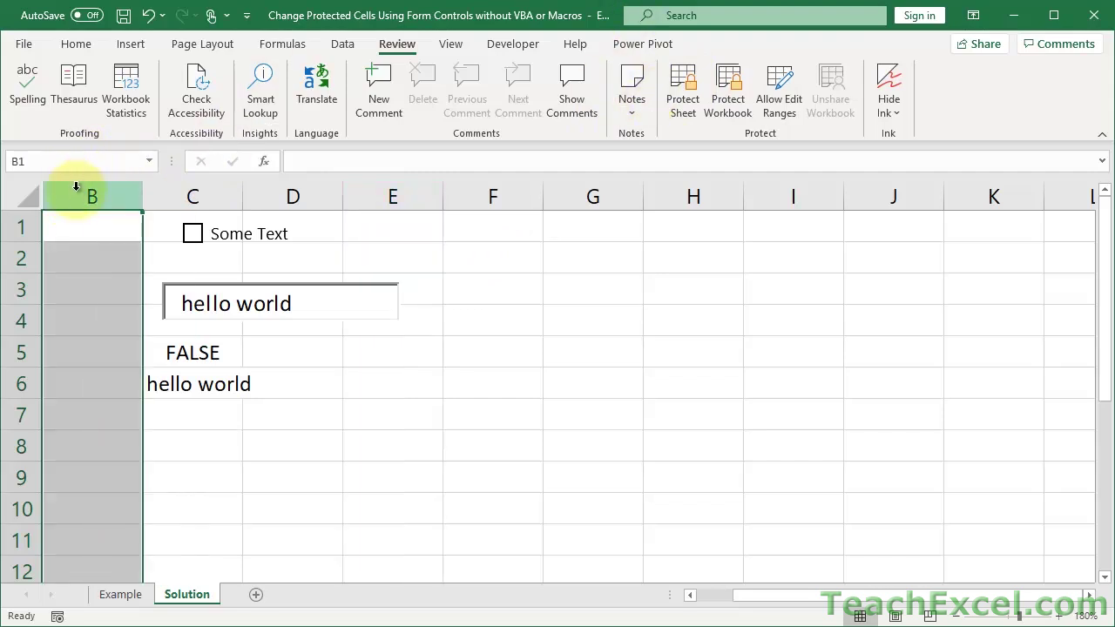
right_click(78, 197)
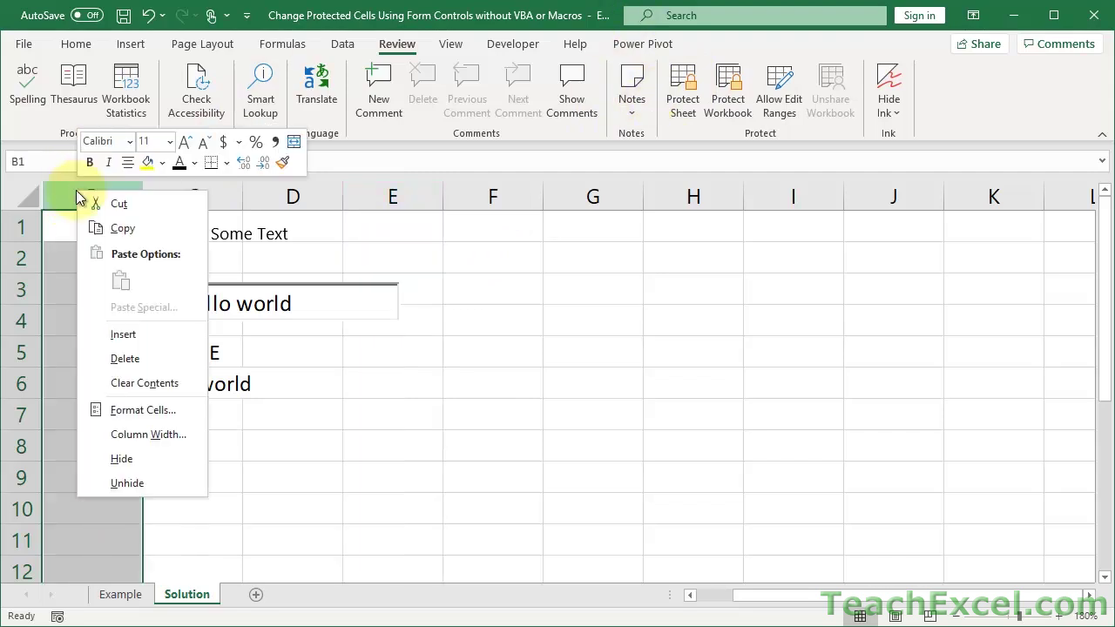
click(143, 475)
drag(79, 196, 30, 177)
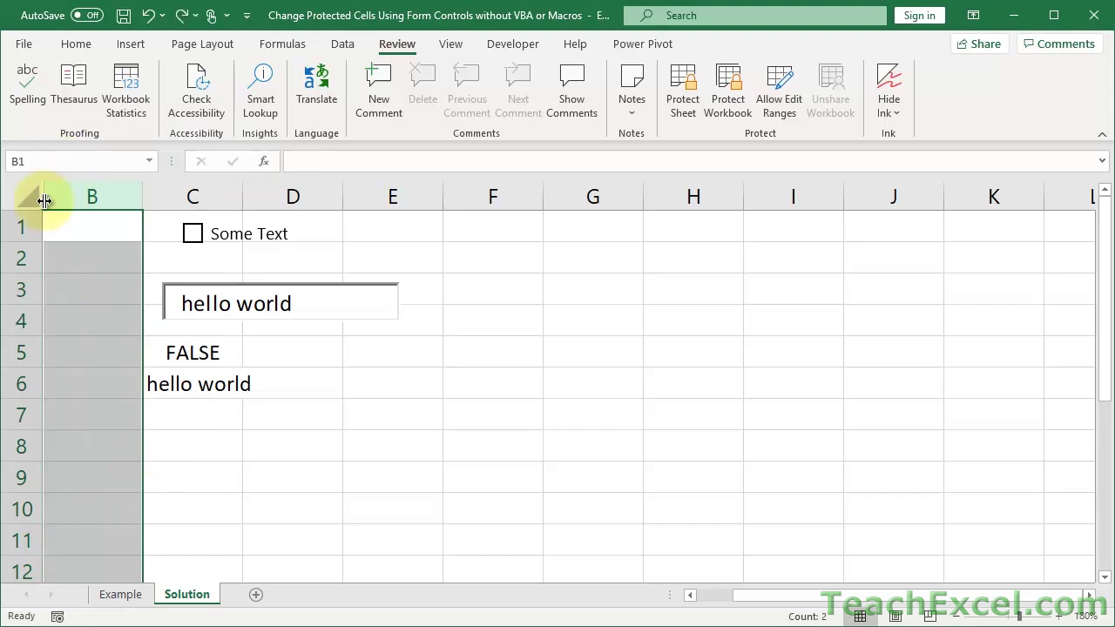
right_click(44, 195)
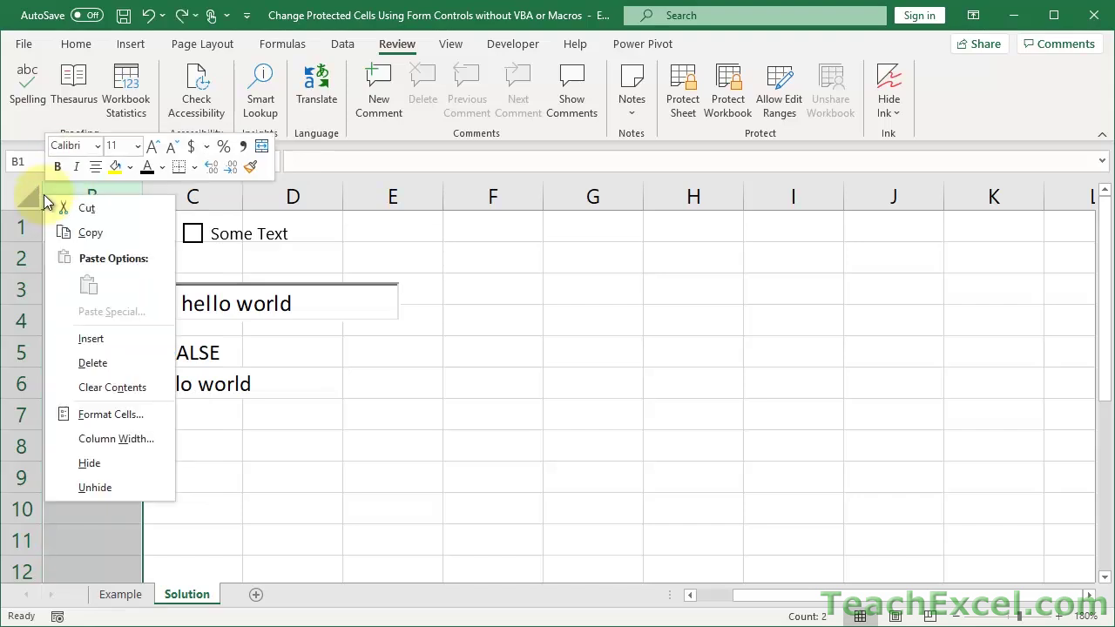
click(126, 487)
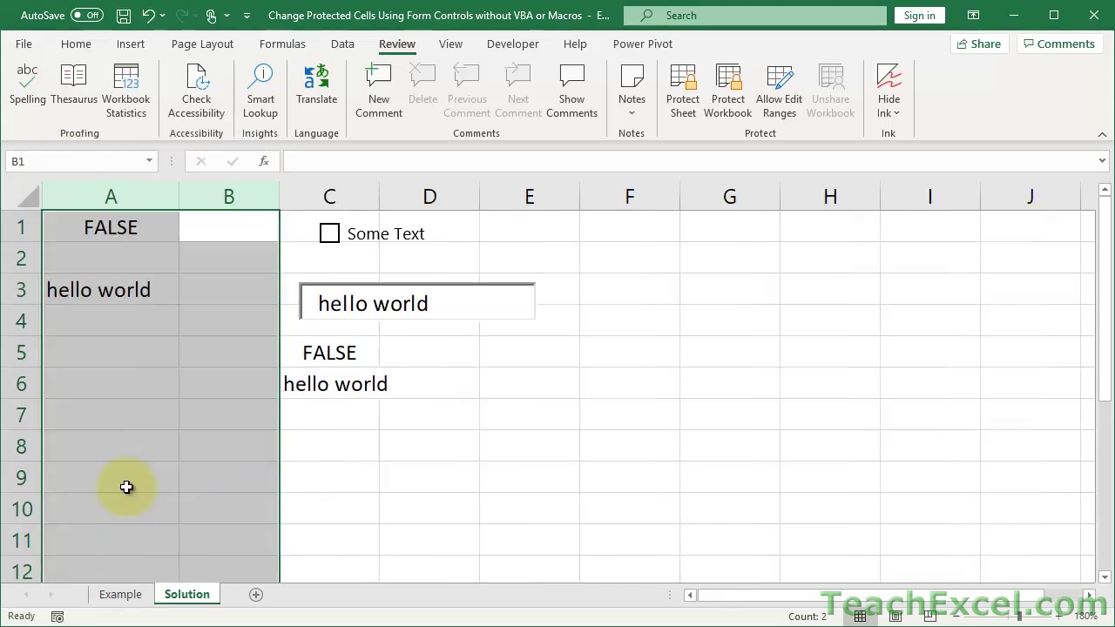
- Examine the linked cells A1 and A3 by moving the selection through column A
click(217, 284)
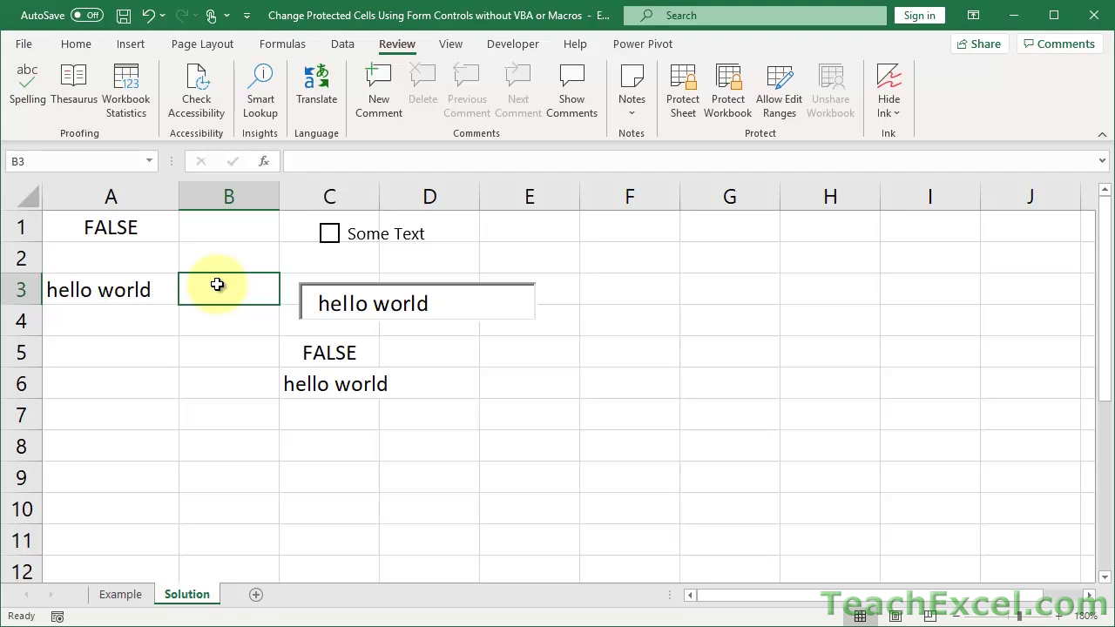
key(Left)
key(Up)
key(Up)
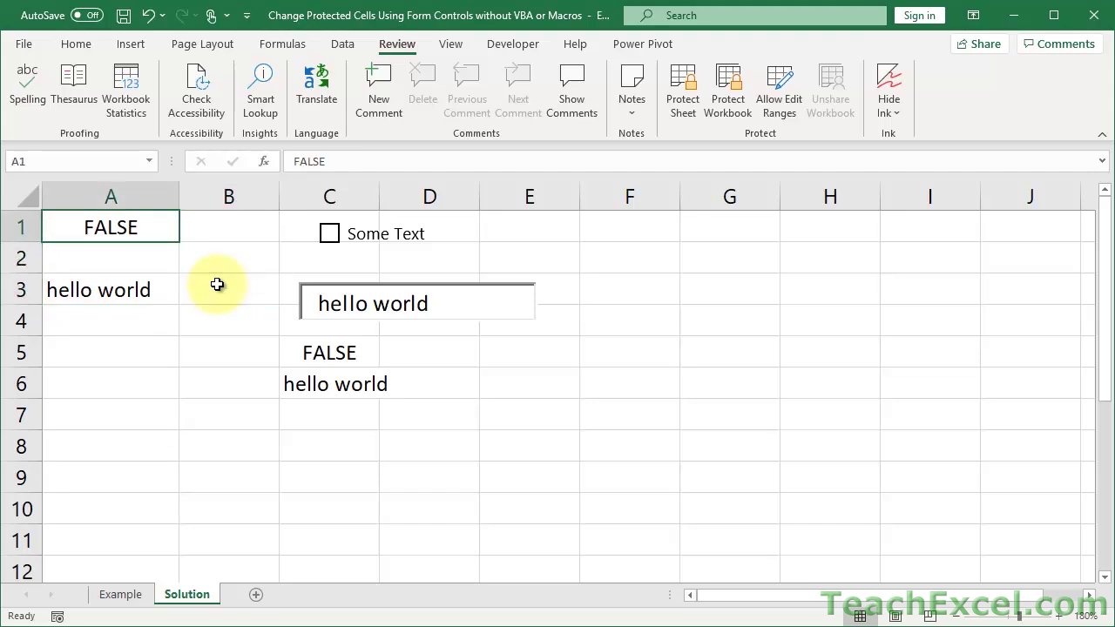
key(Down)
key(Down)
key(Down)
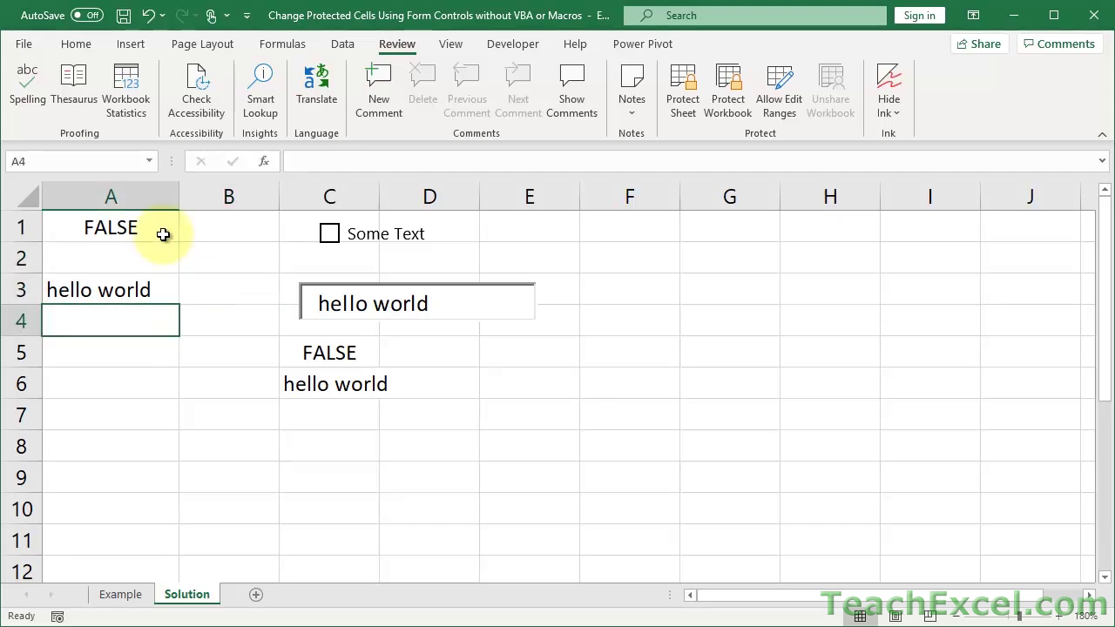
- Try clearing the Locked setting for the whole of column A in its cell protection options
click(125, 183)
right_click(127, 191)
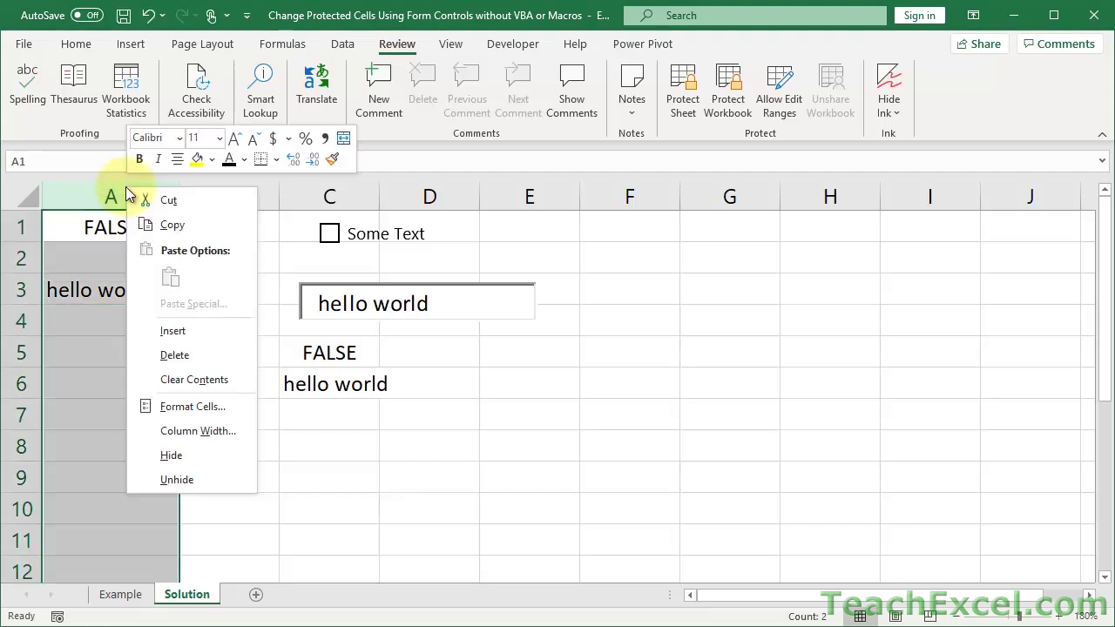
click(183, 406)
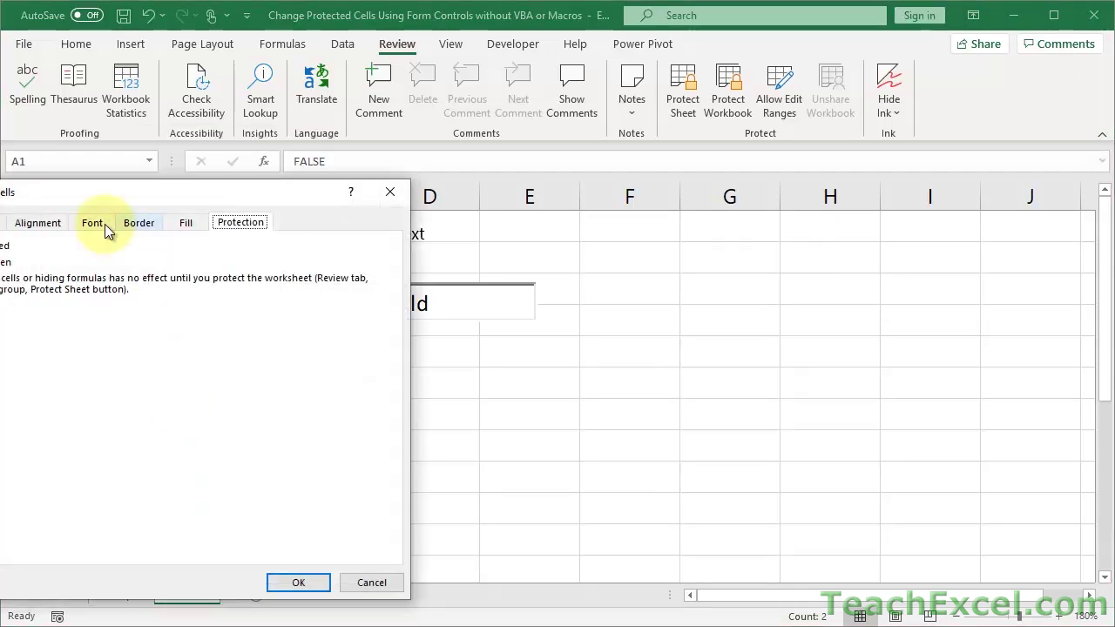
drag(75, 201, 272, 155)
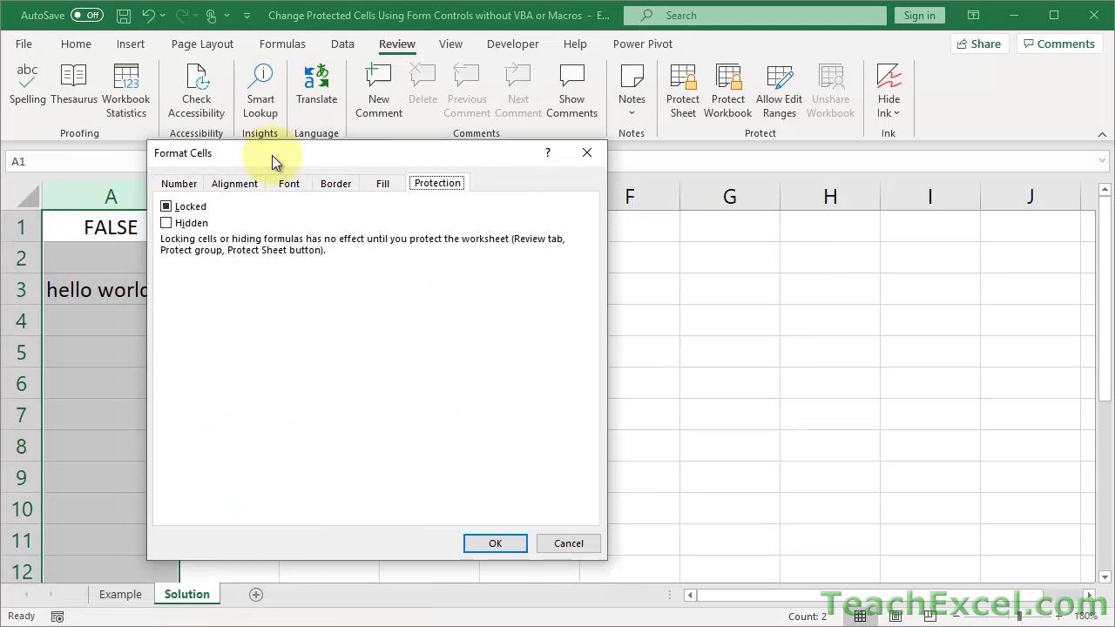
click(167, 206)
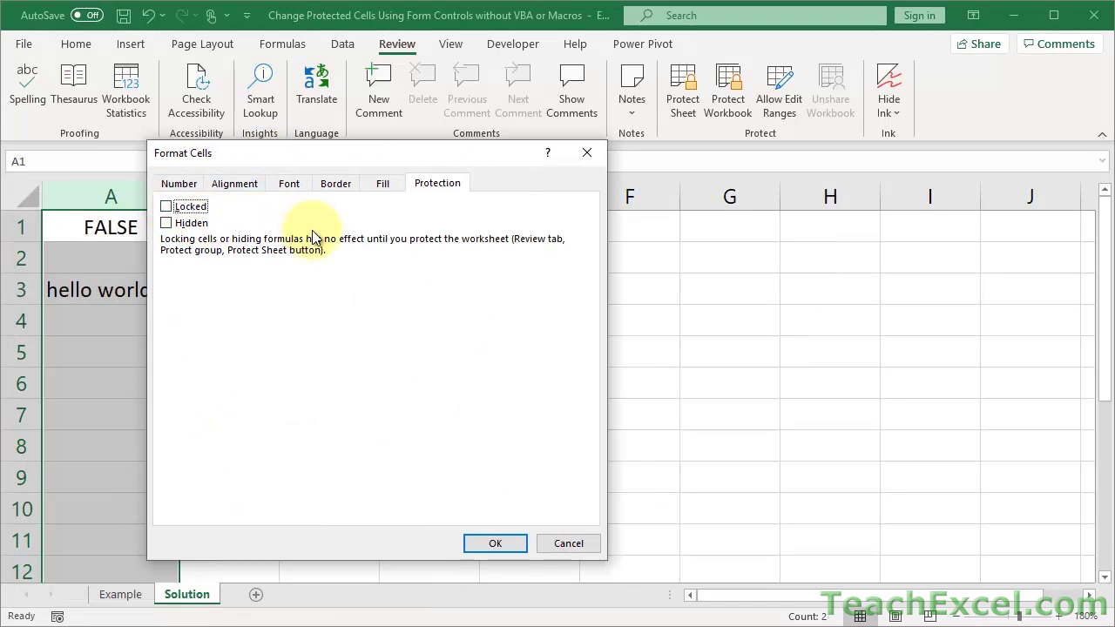
click(167, 208)
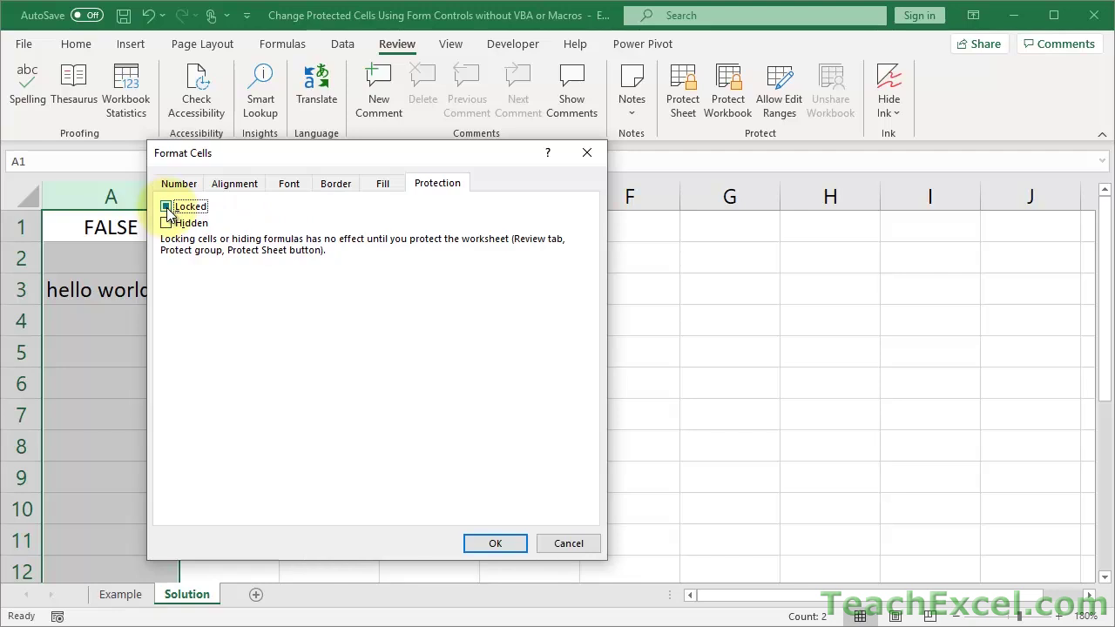
click(566, 541)
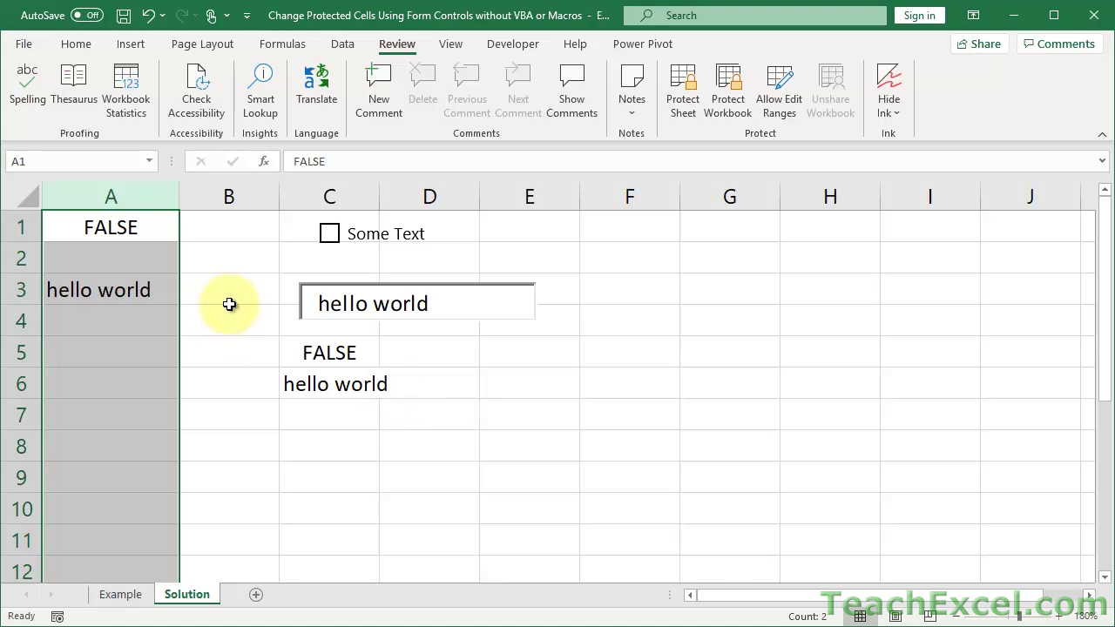
- Hide column A again
right_click(127, 192)
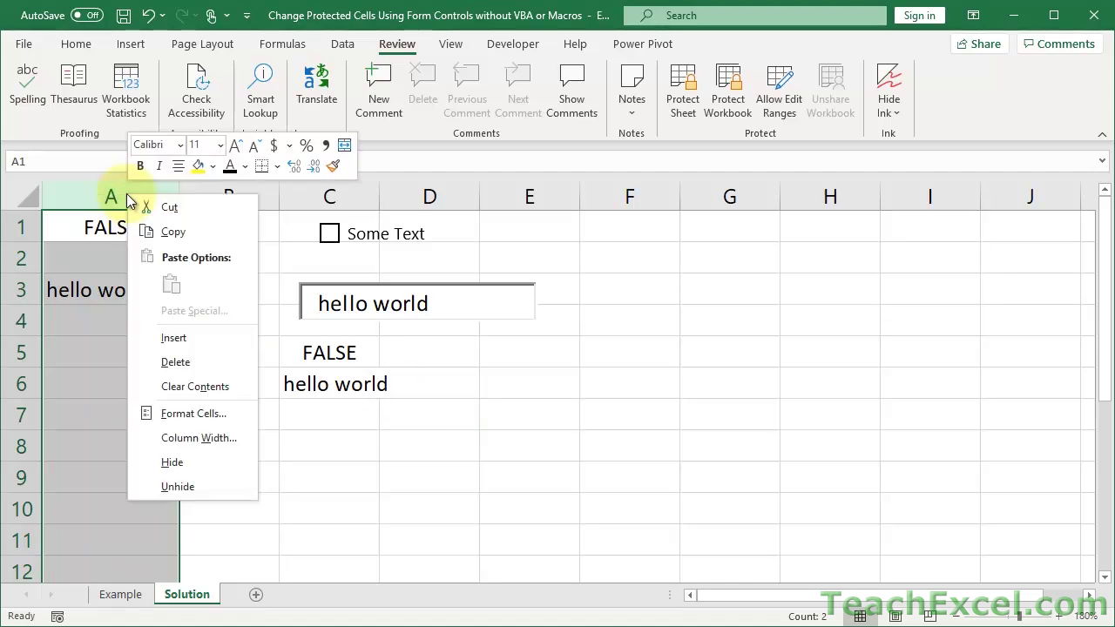
click(172, 462)
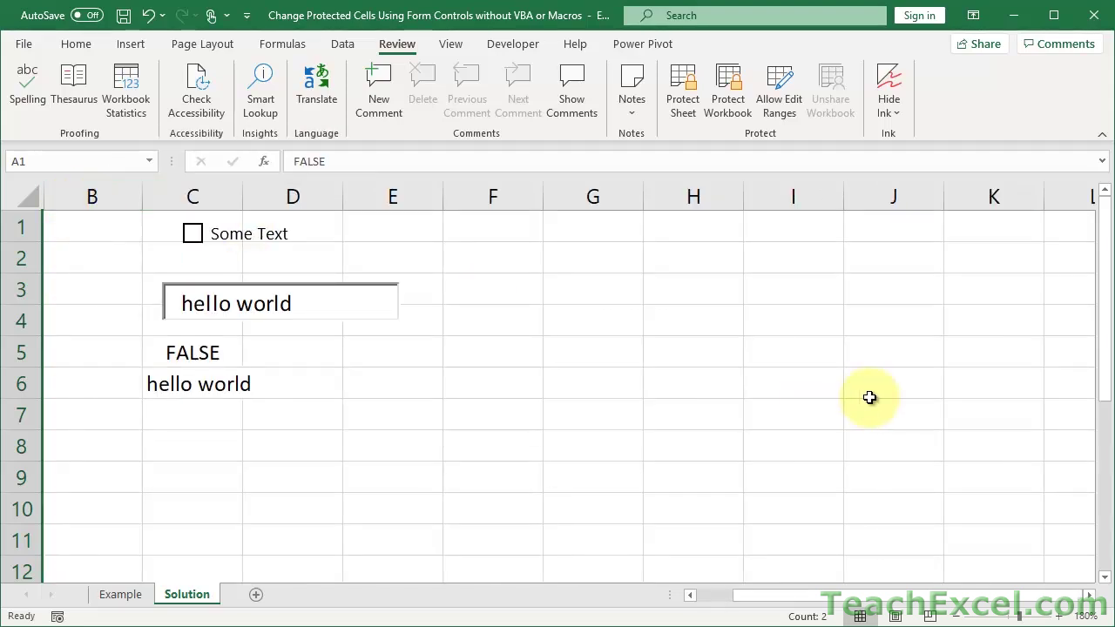
scroll(870, 397, right, 15)
scroll(870, 397, right, 1)
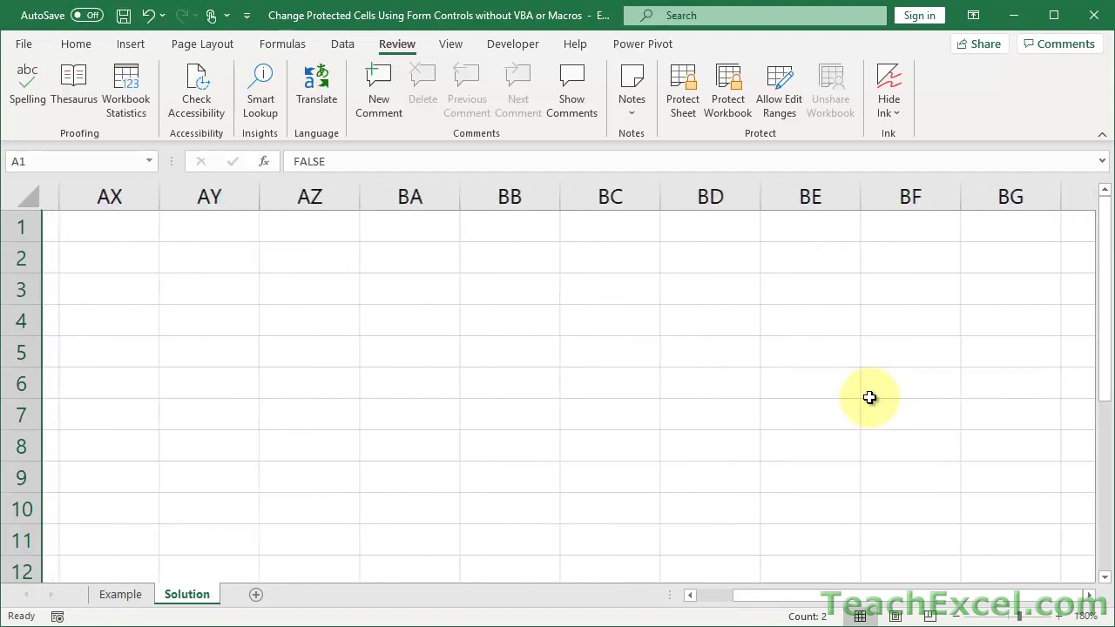
scroll(870, 398, left, 14)
scroll(869, 397, left, 7)
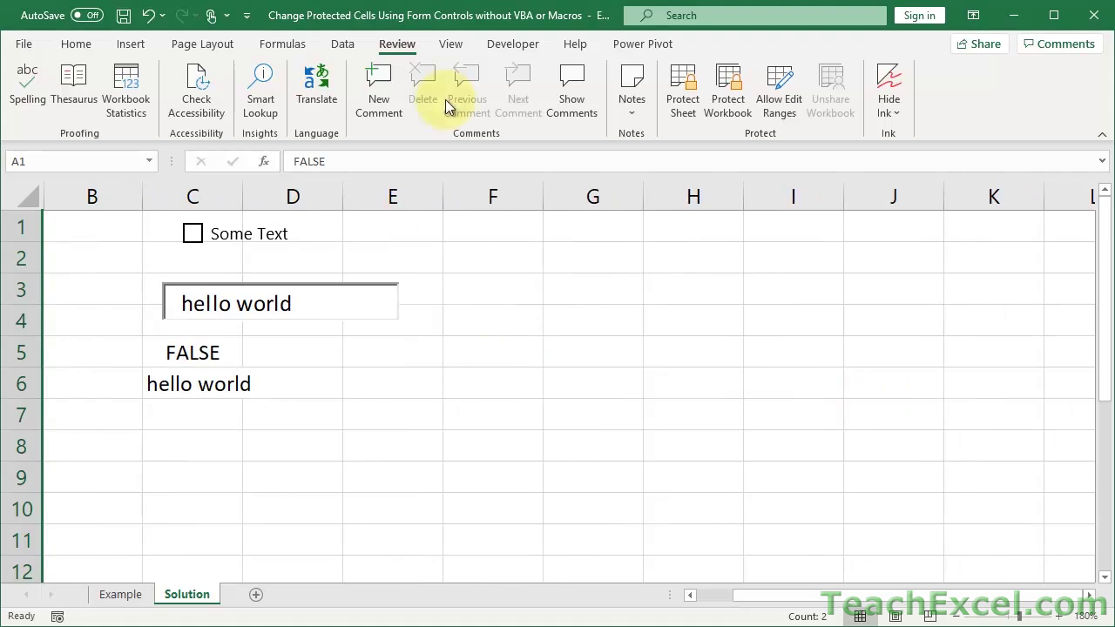
- Turn off the display of gridlines, the formula bar and headings
click(452, 48)
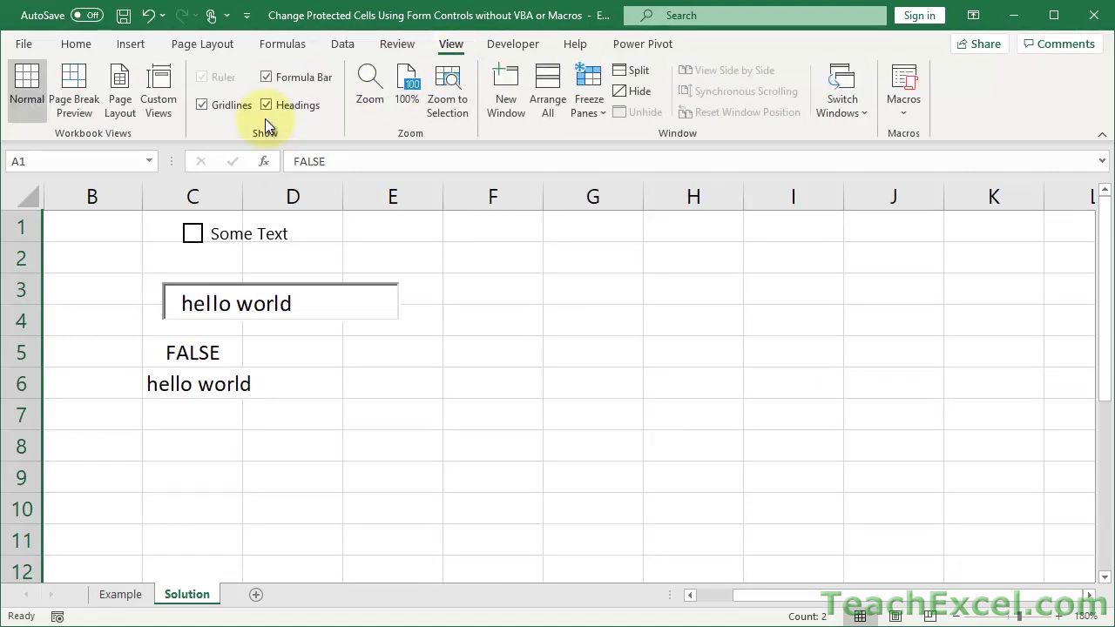
click(226, 108)
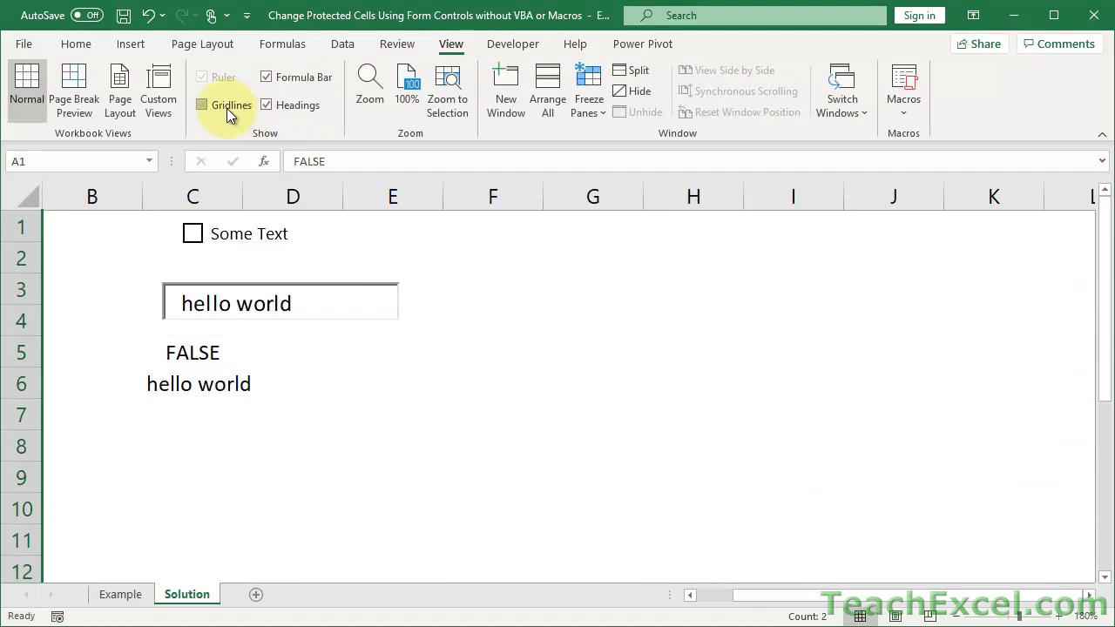
click(287, 76)
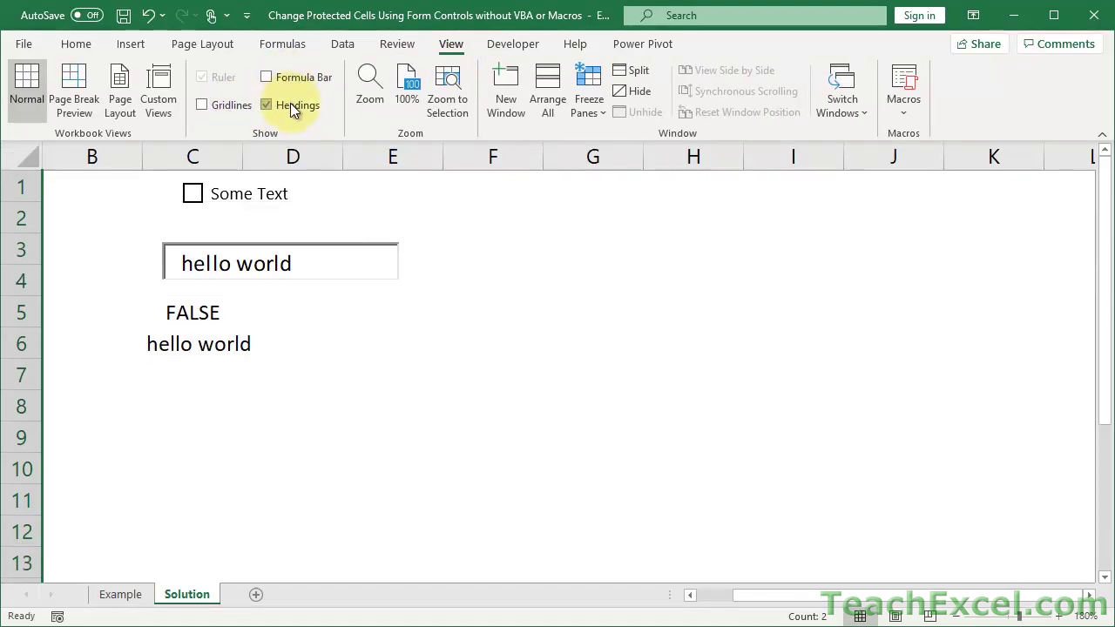
click(291, 104)
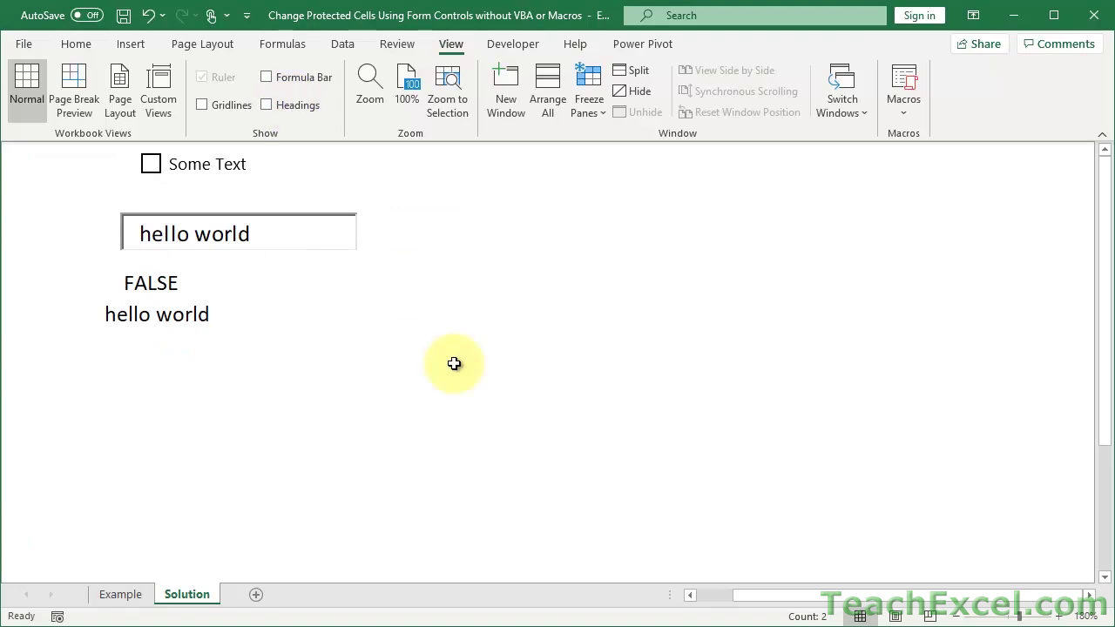
- Check cell navigation beside hidden column A by moving the selection from F2 to B2 and back to C2
click(416, 199)
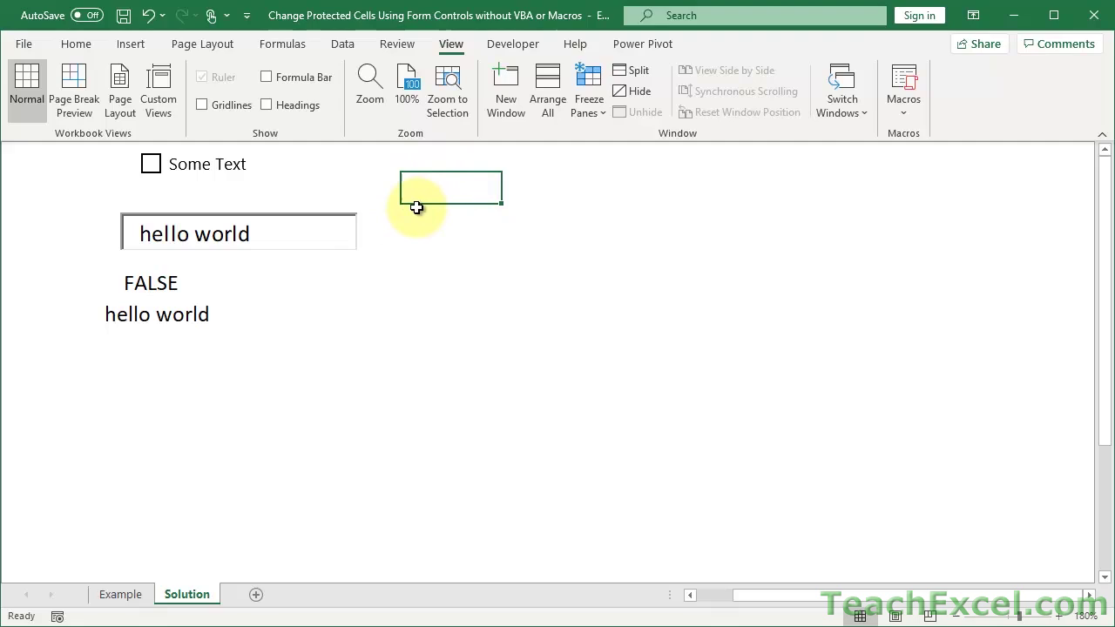
key(Left)
key(Left)
key(Left)
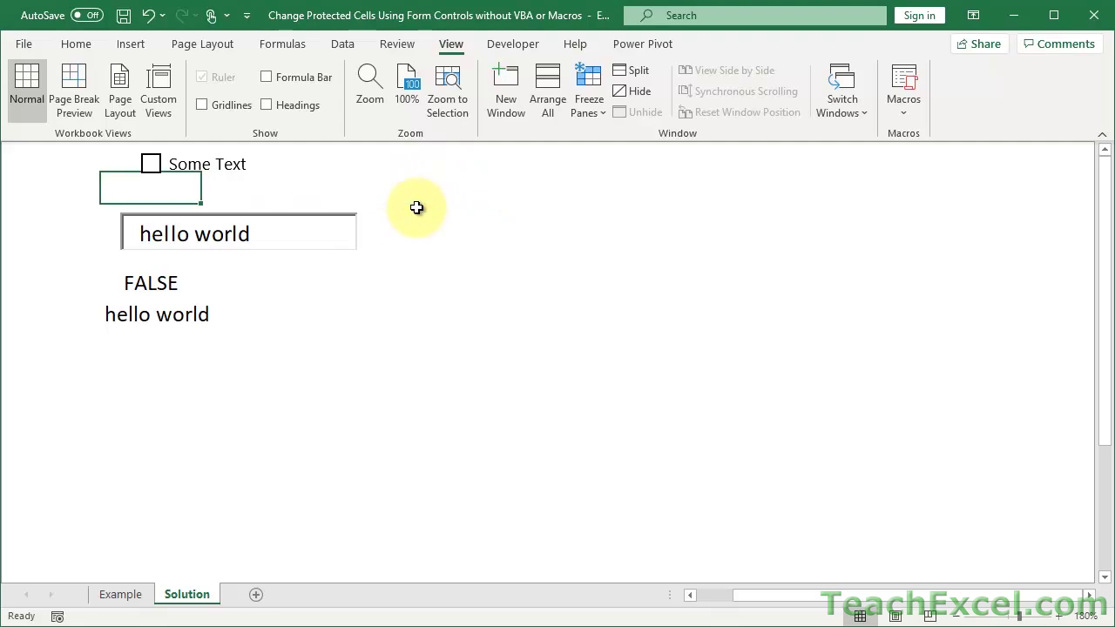
key(Left)
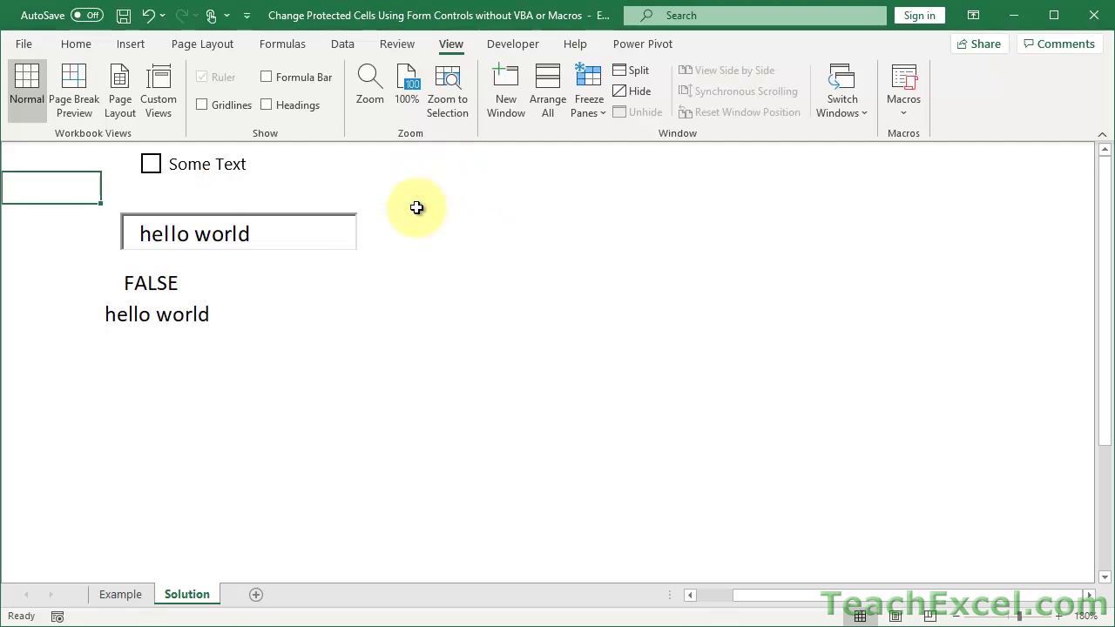
key(Right)
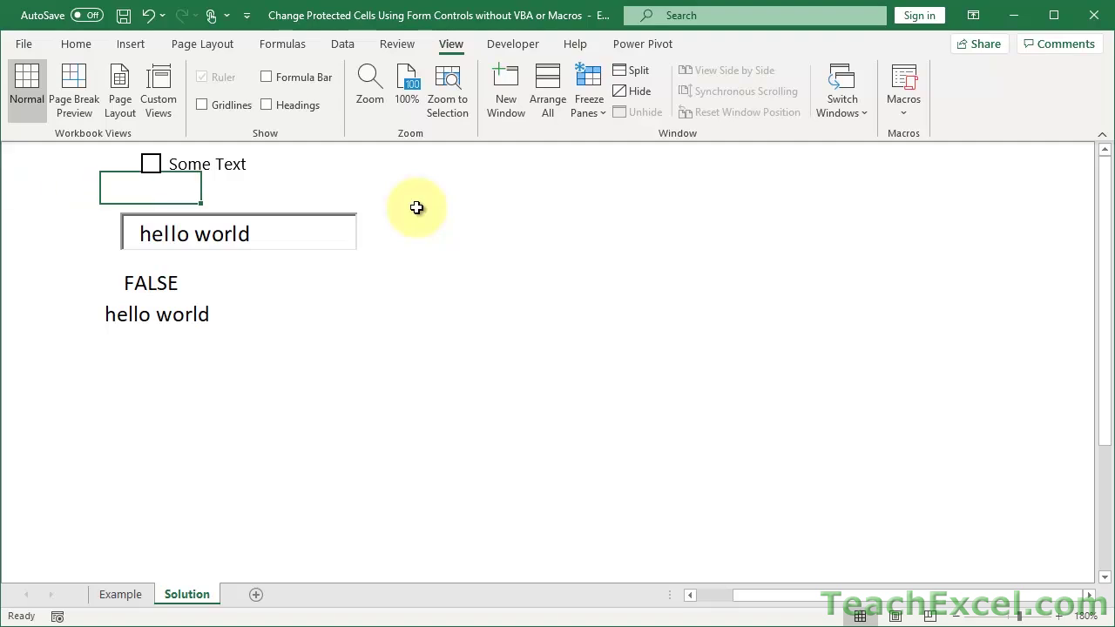
- Protect the Solution sheet again with no password, allowing only selection of locked and unlocked cells
click(397, 43)
click(683, 102)
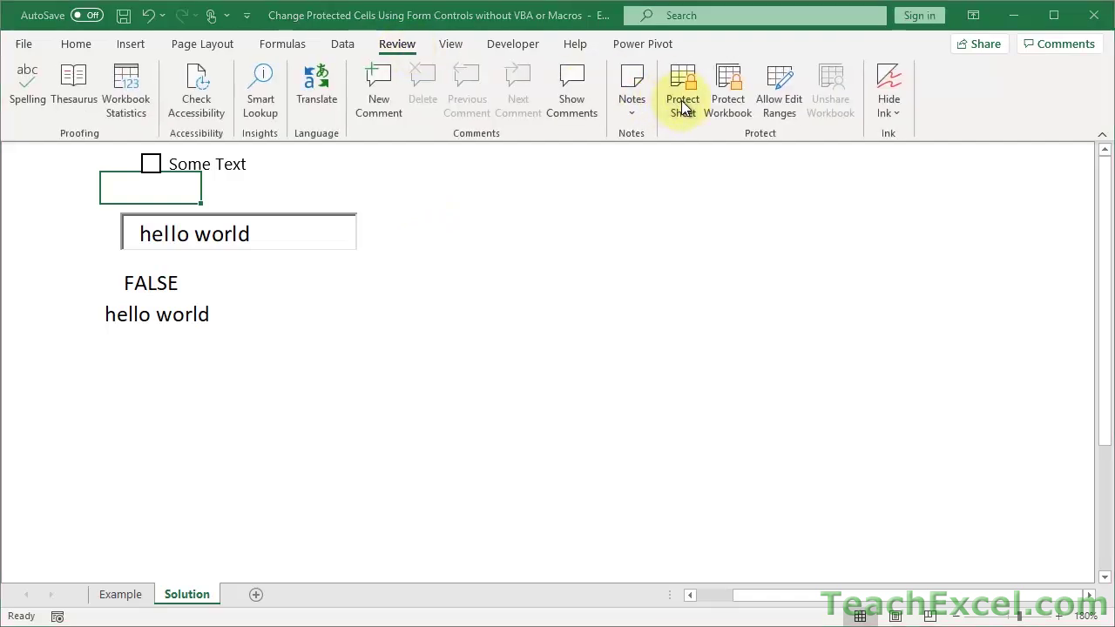
click(346, 388)
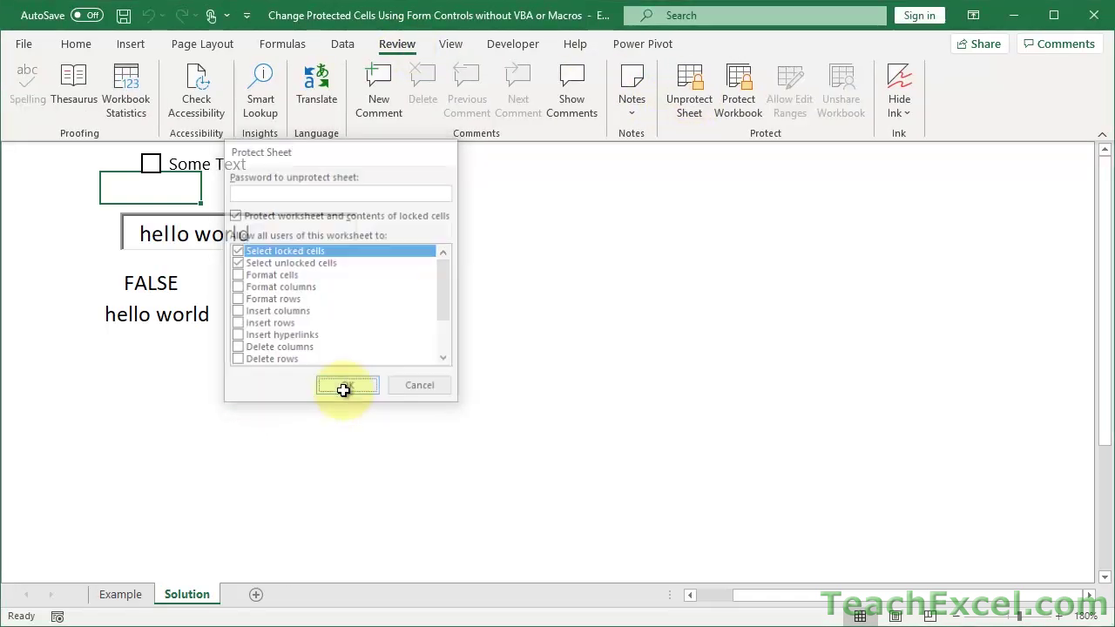
- Test the controls on the protected Solution sheet: toggle the Some Text check box on and off, and change the text box to "helloo world"
click(151, 165)
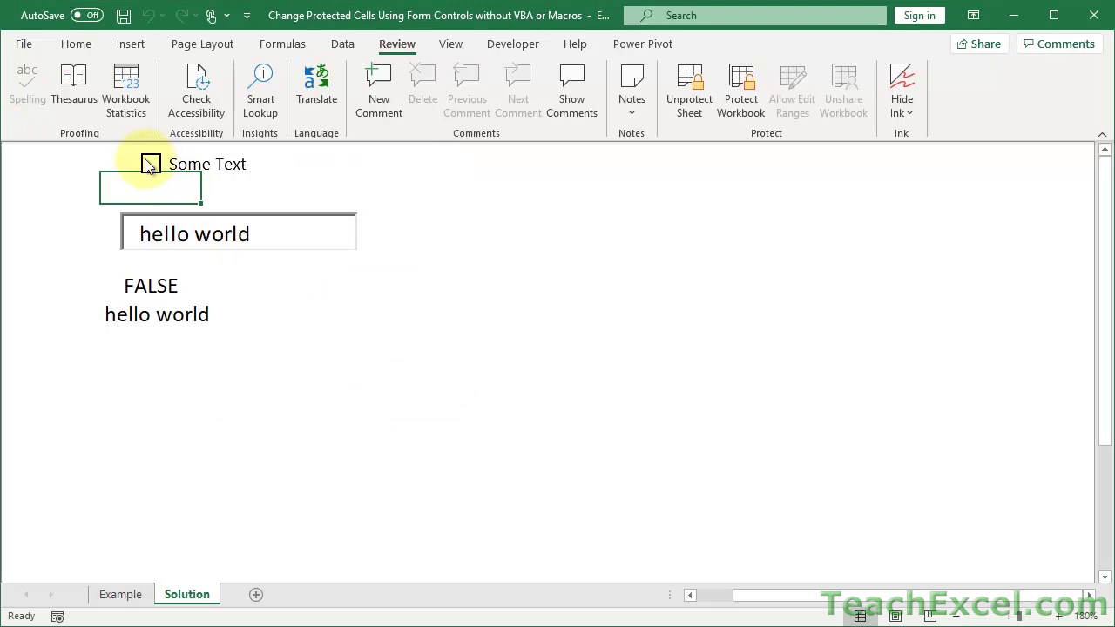
click(151, 165)
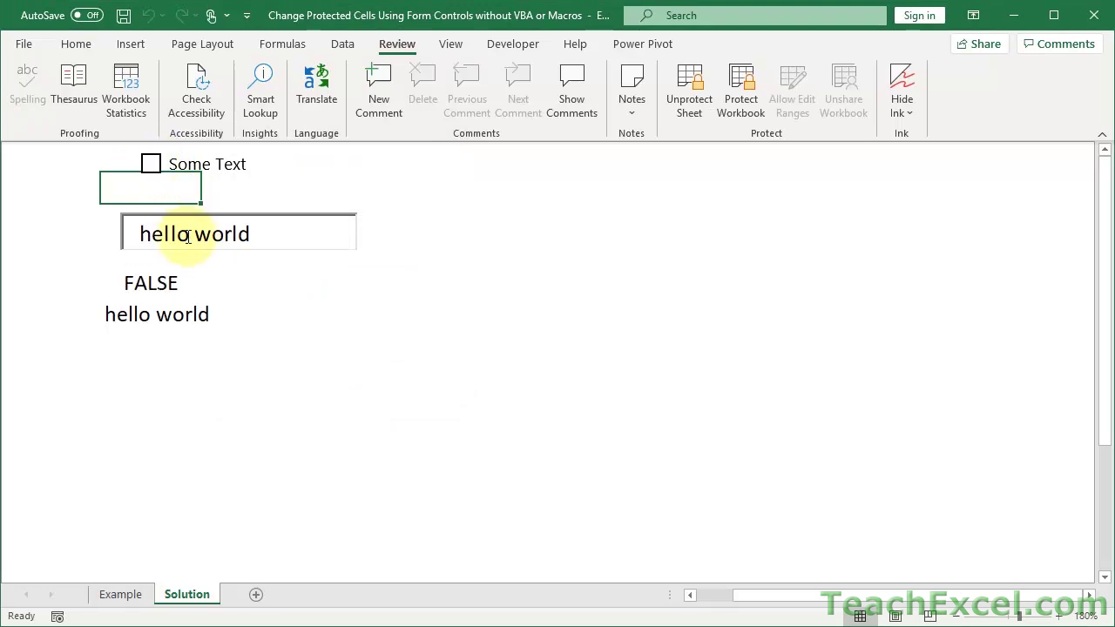
click(186, 235)
text(o)
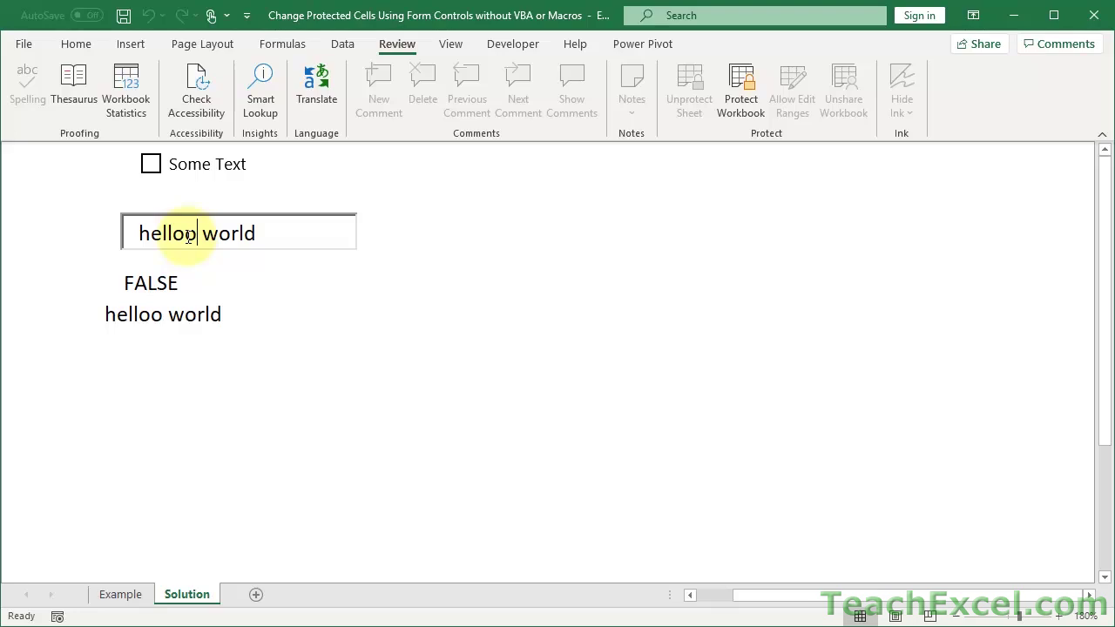
- On the Example sheet, toggle the Accept the Terms check box on and off, checking the Name field in B4 and linked cell A1
click(111, 595)
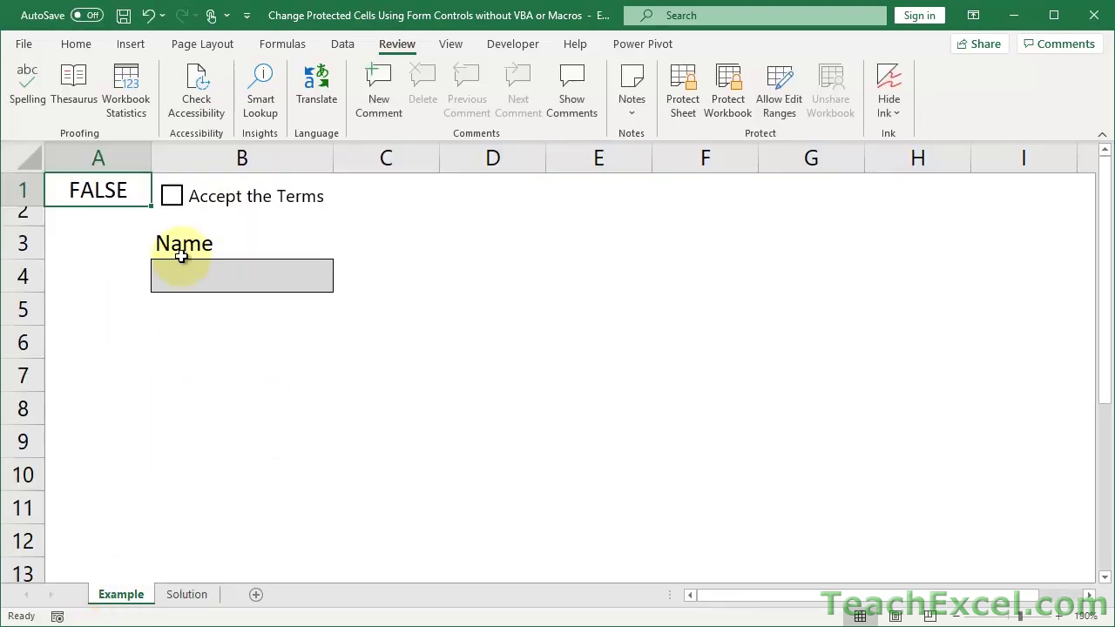
click(172, 197)
click(173, 197)
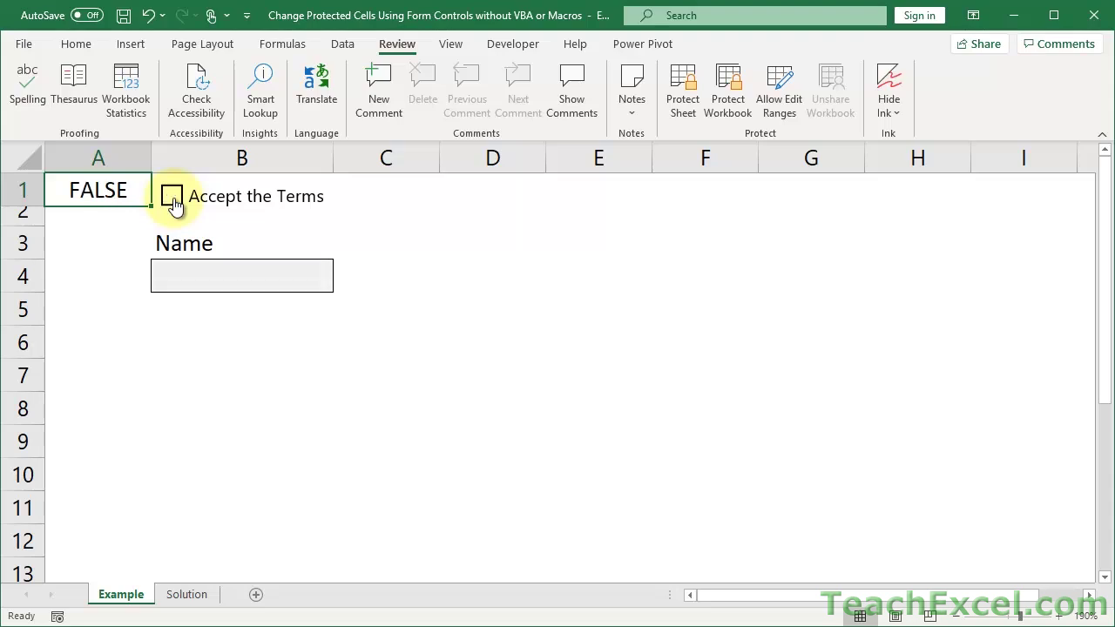
click(222, 280)
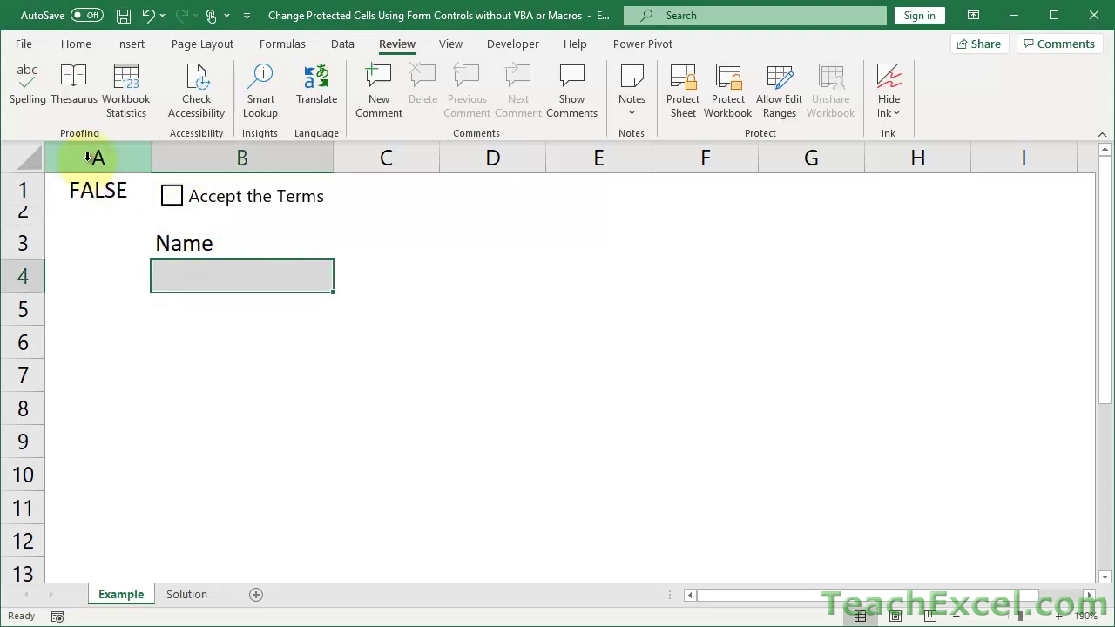
click(101, 193)
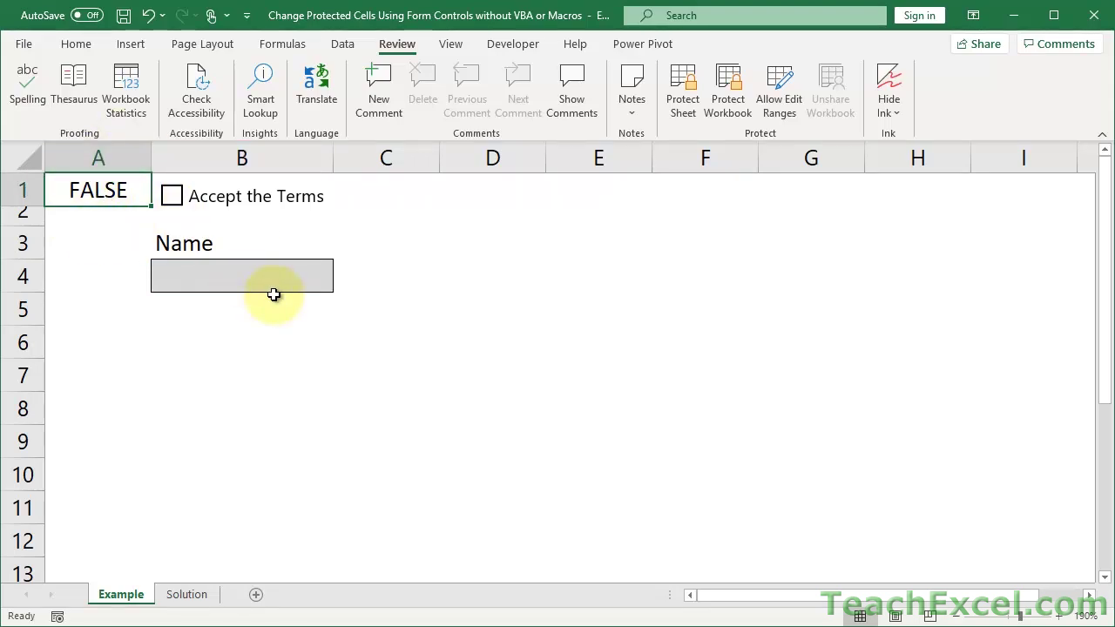
- Turn the gridlines back on for the Solution sheet
click(187, 594)
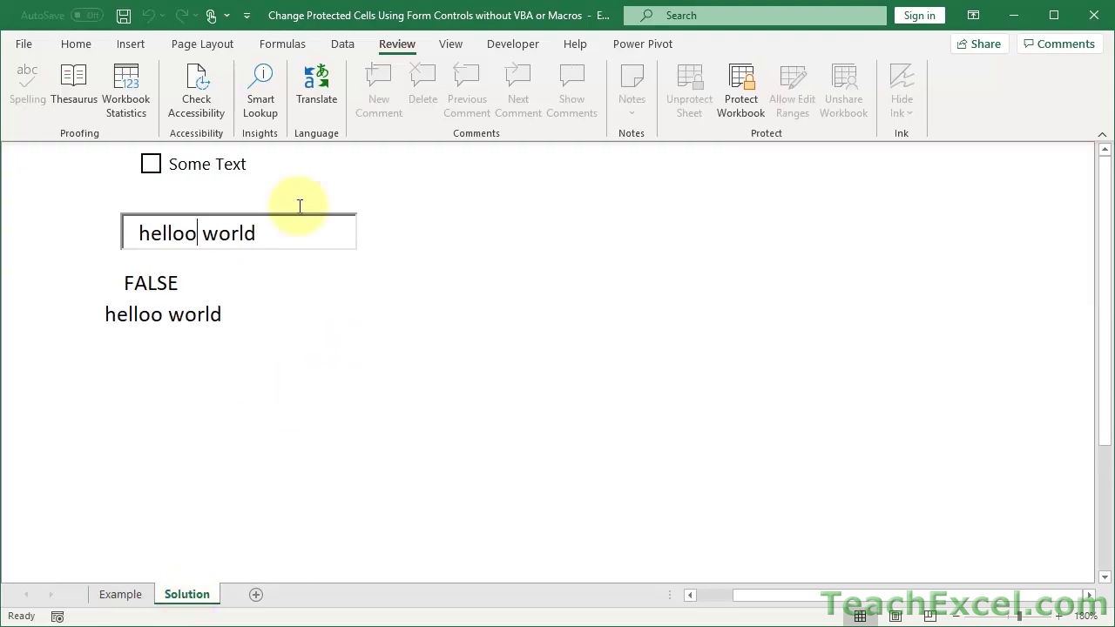
click(452, 43)
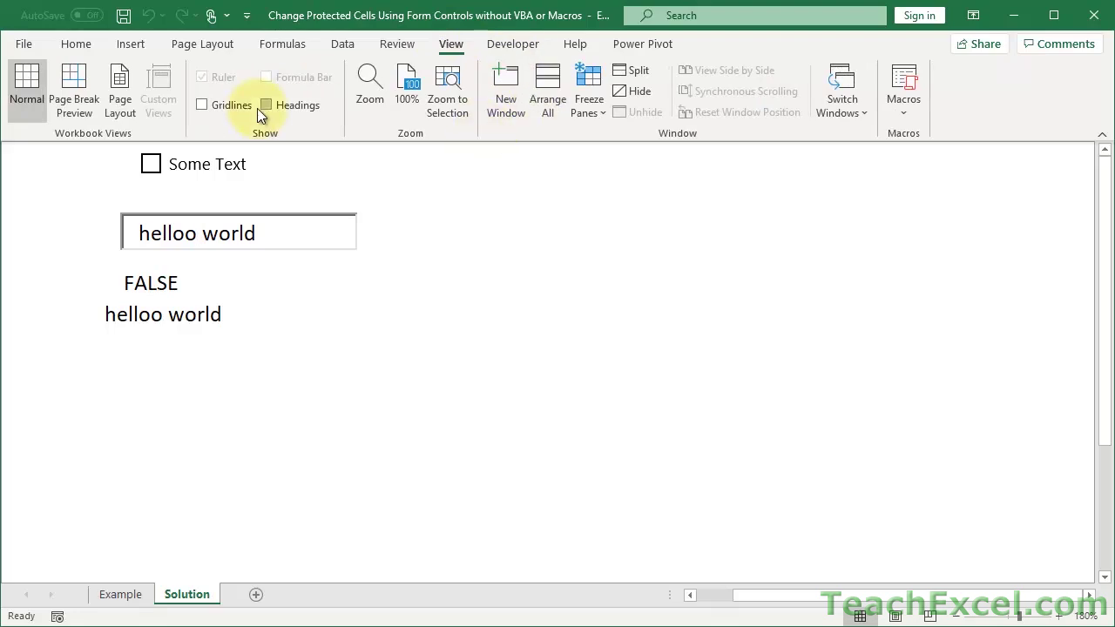
click(218, 105)
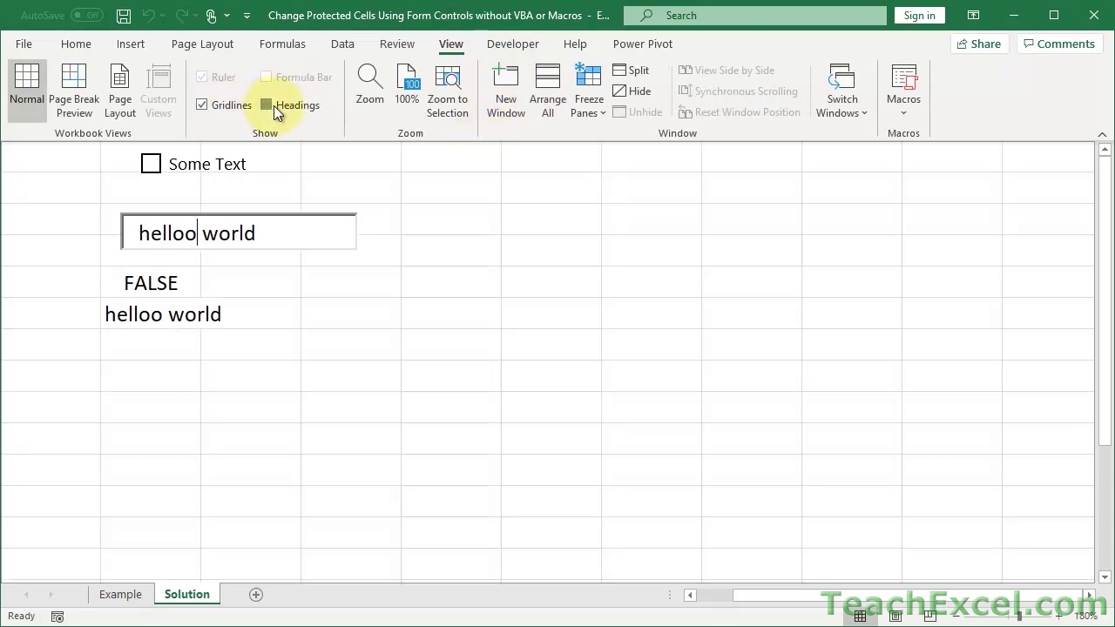
- Leave text box editing and unprotect the Solution sheet
click(392, 44)
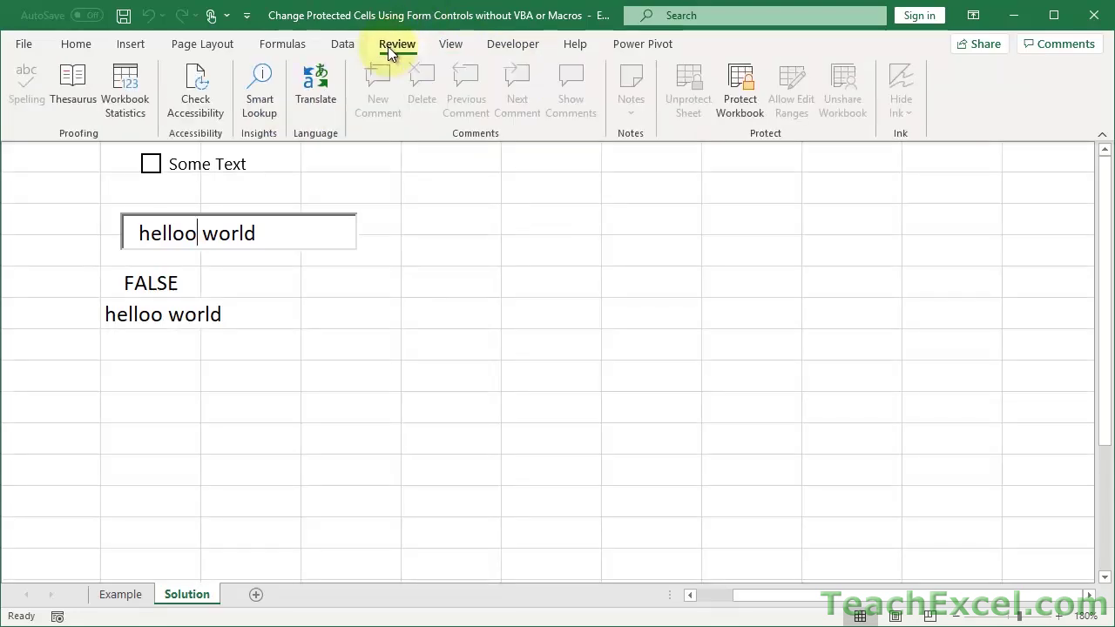
key(Escape)
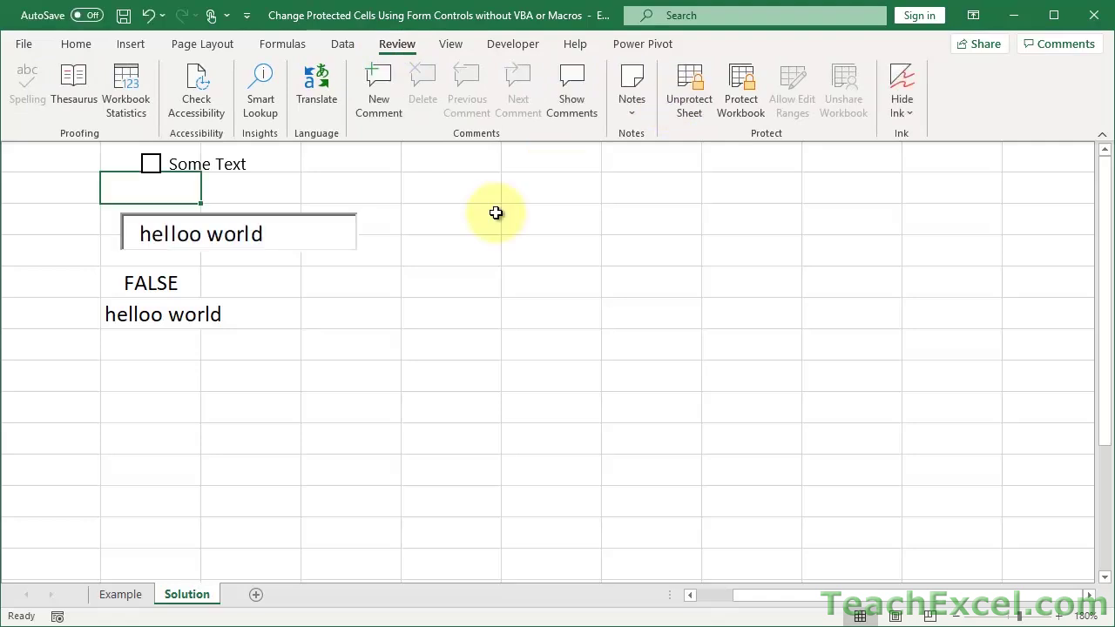
click(700, 97)
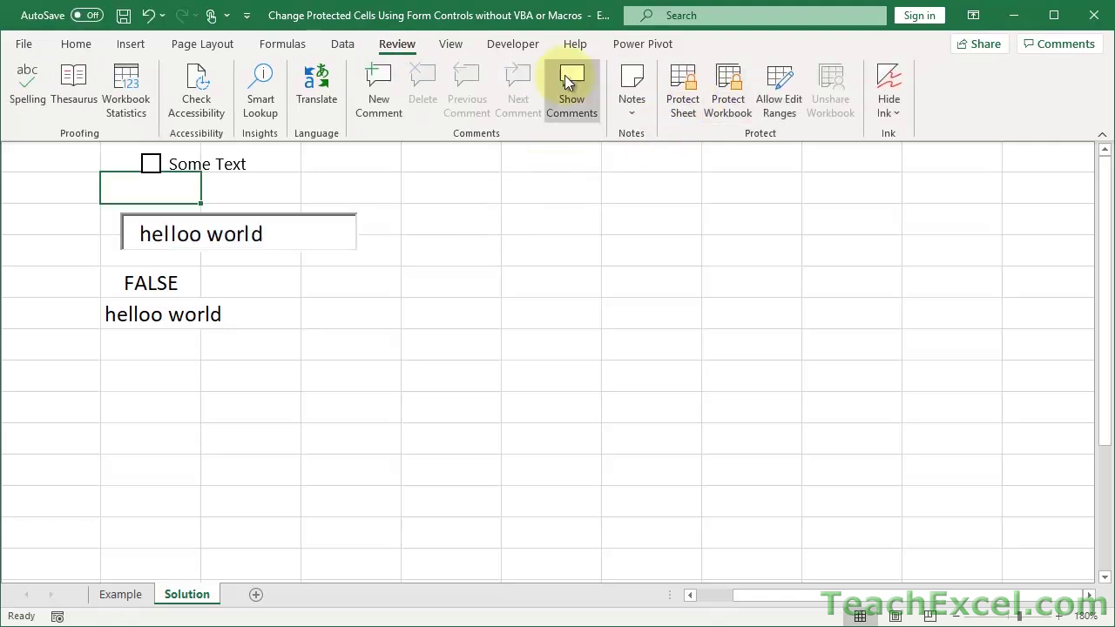
- Display the row and column headings and the formula bar again
click(450, 44)
click(275, 104)
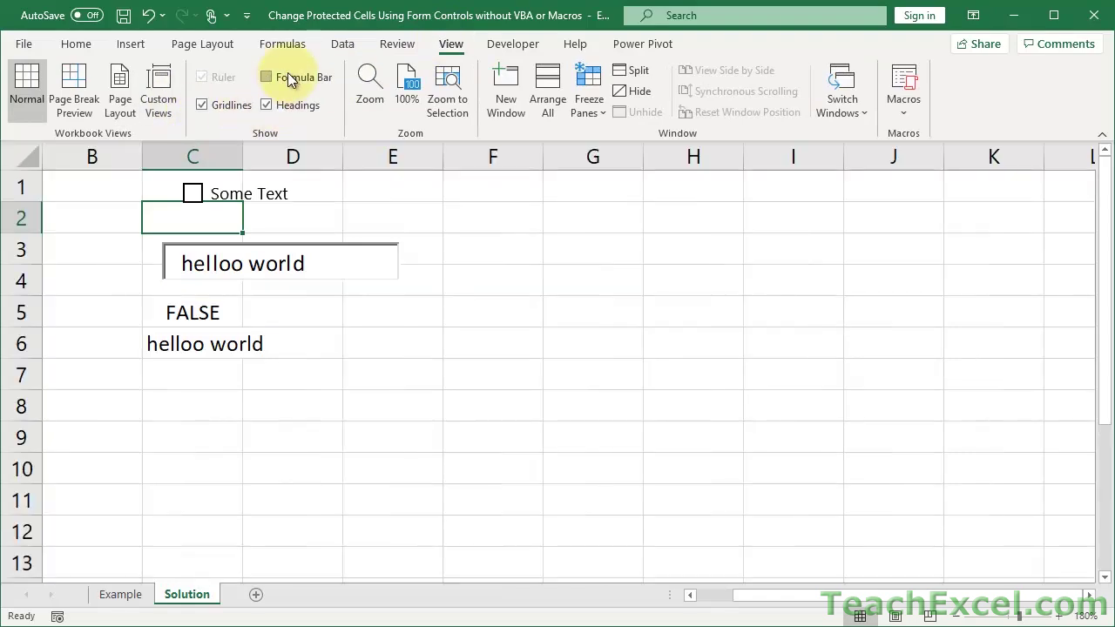
click(288, 78)
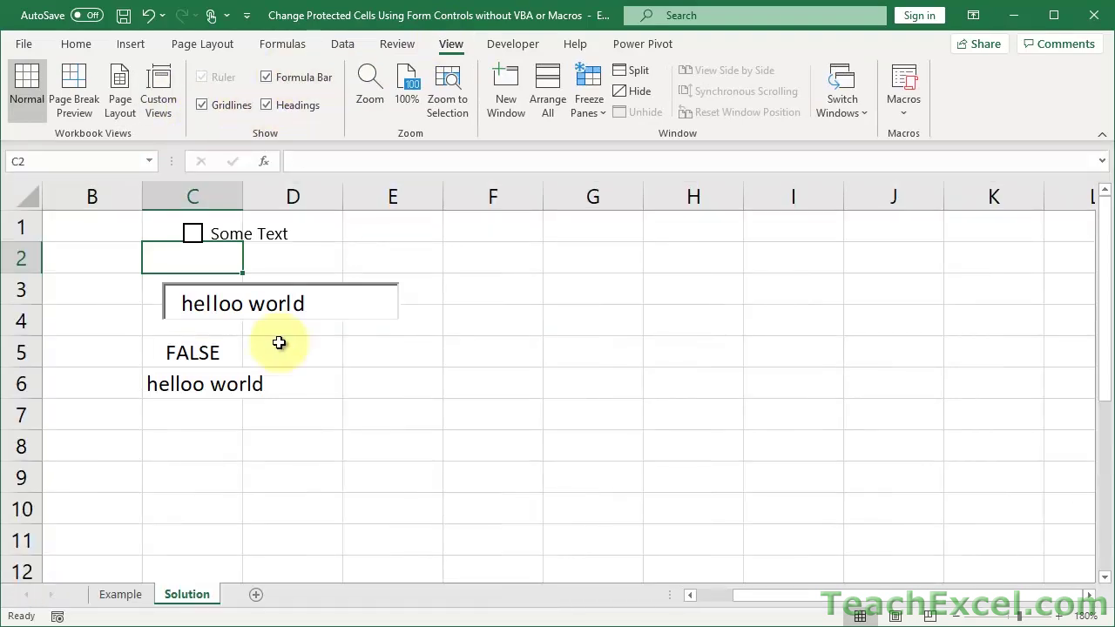
click(107, 259)
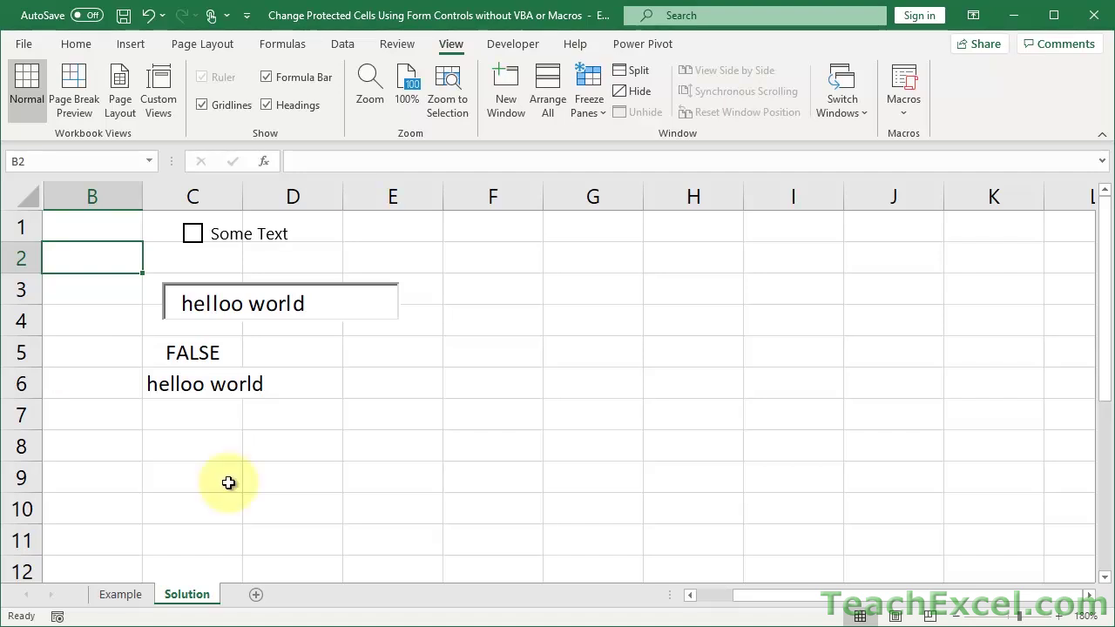
click(122, 595)
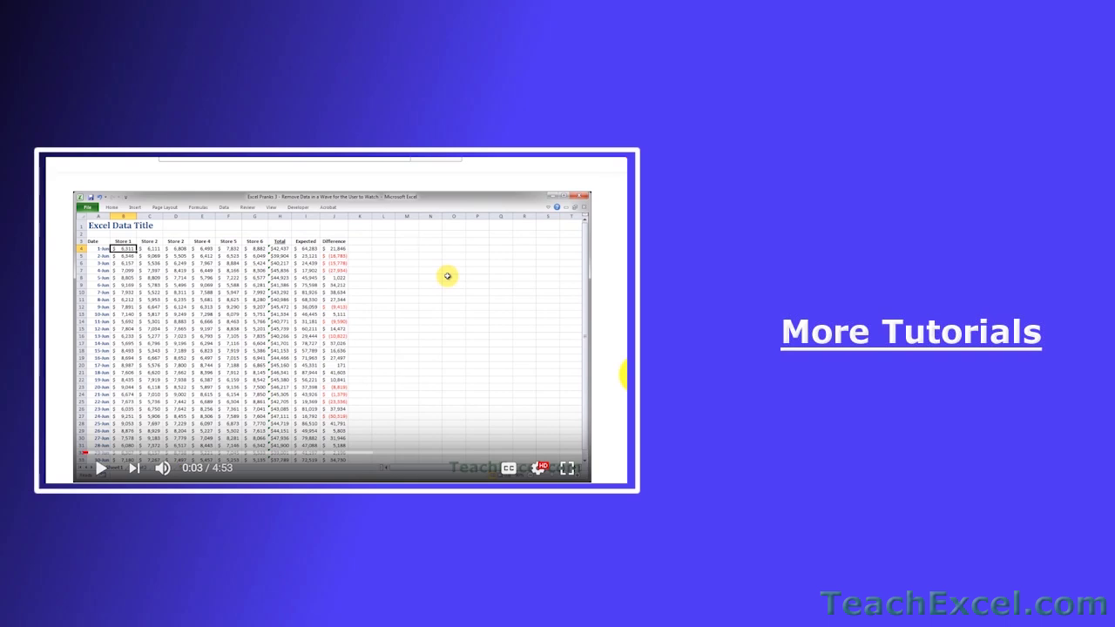
scroll(623, 374, down, 3)
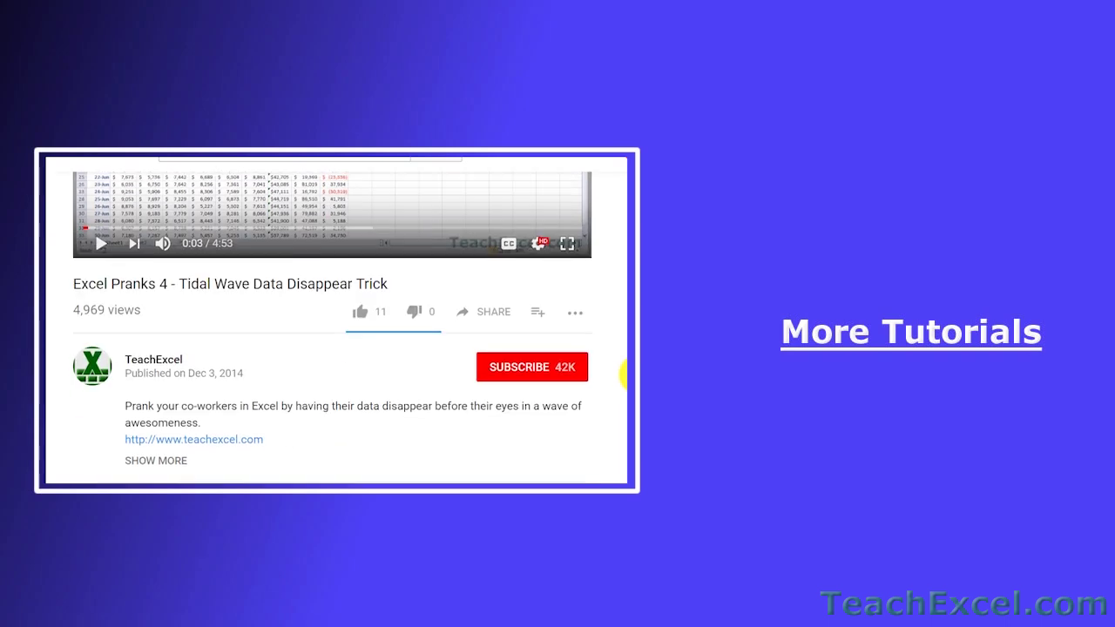
click(360, 307)
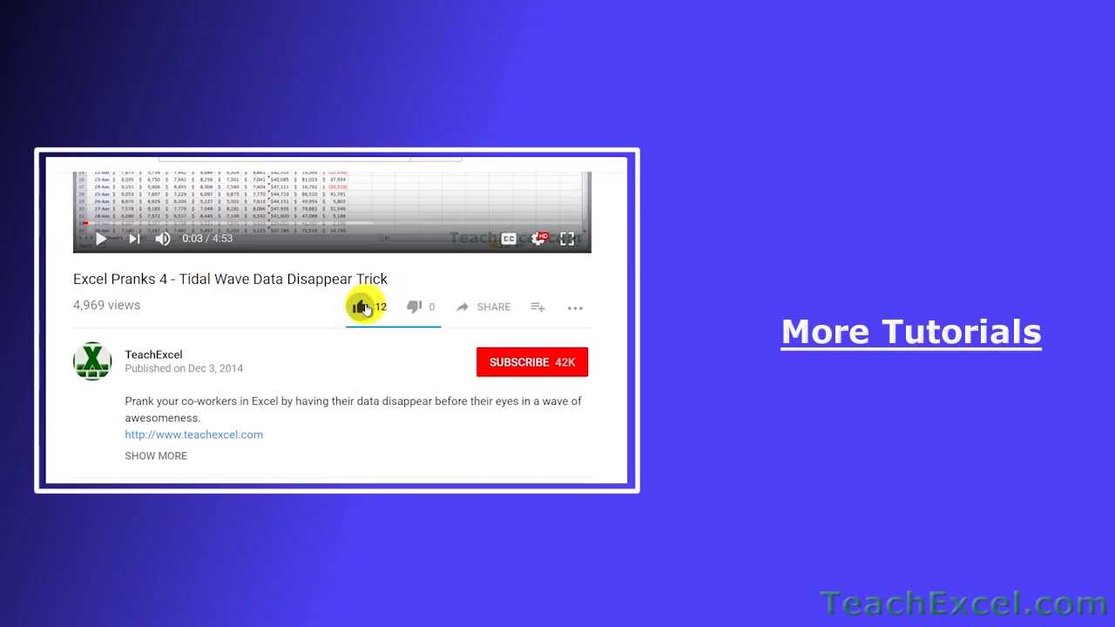
click(495, 362)
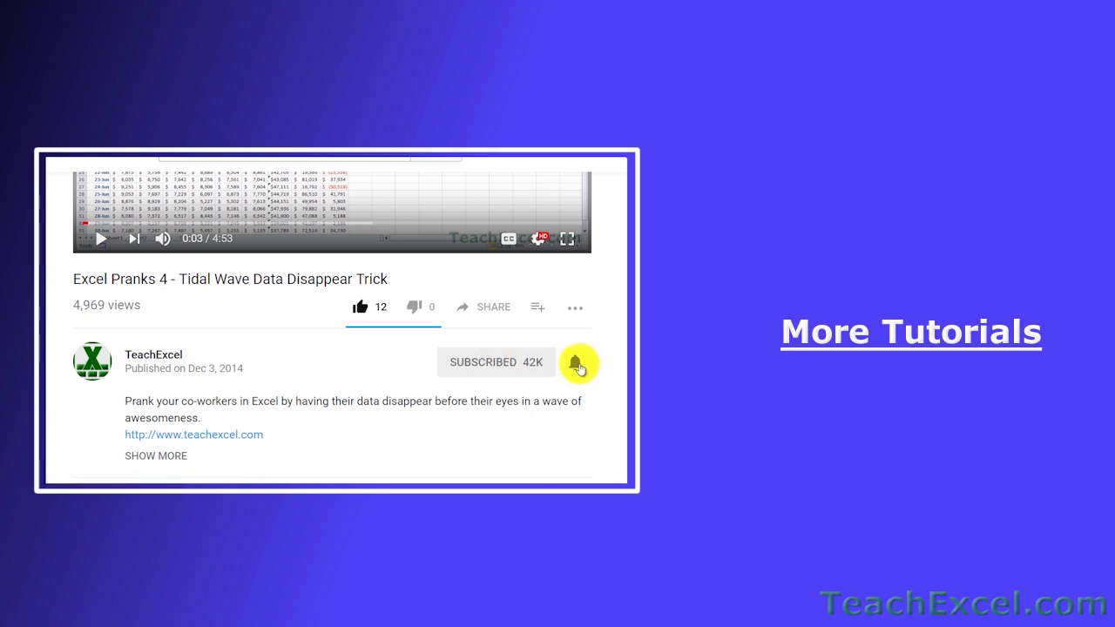